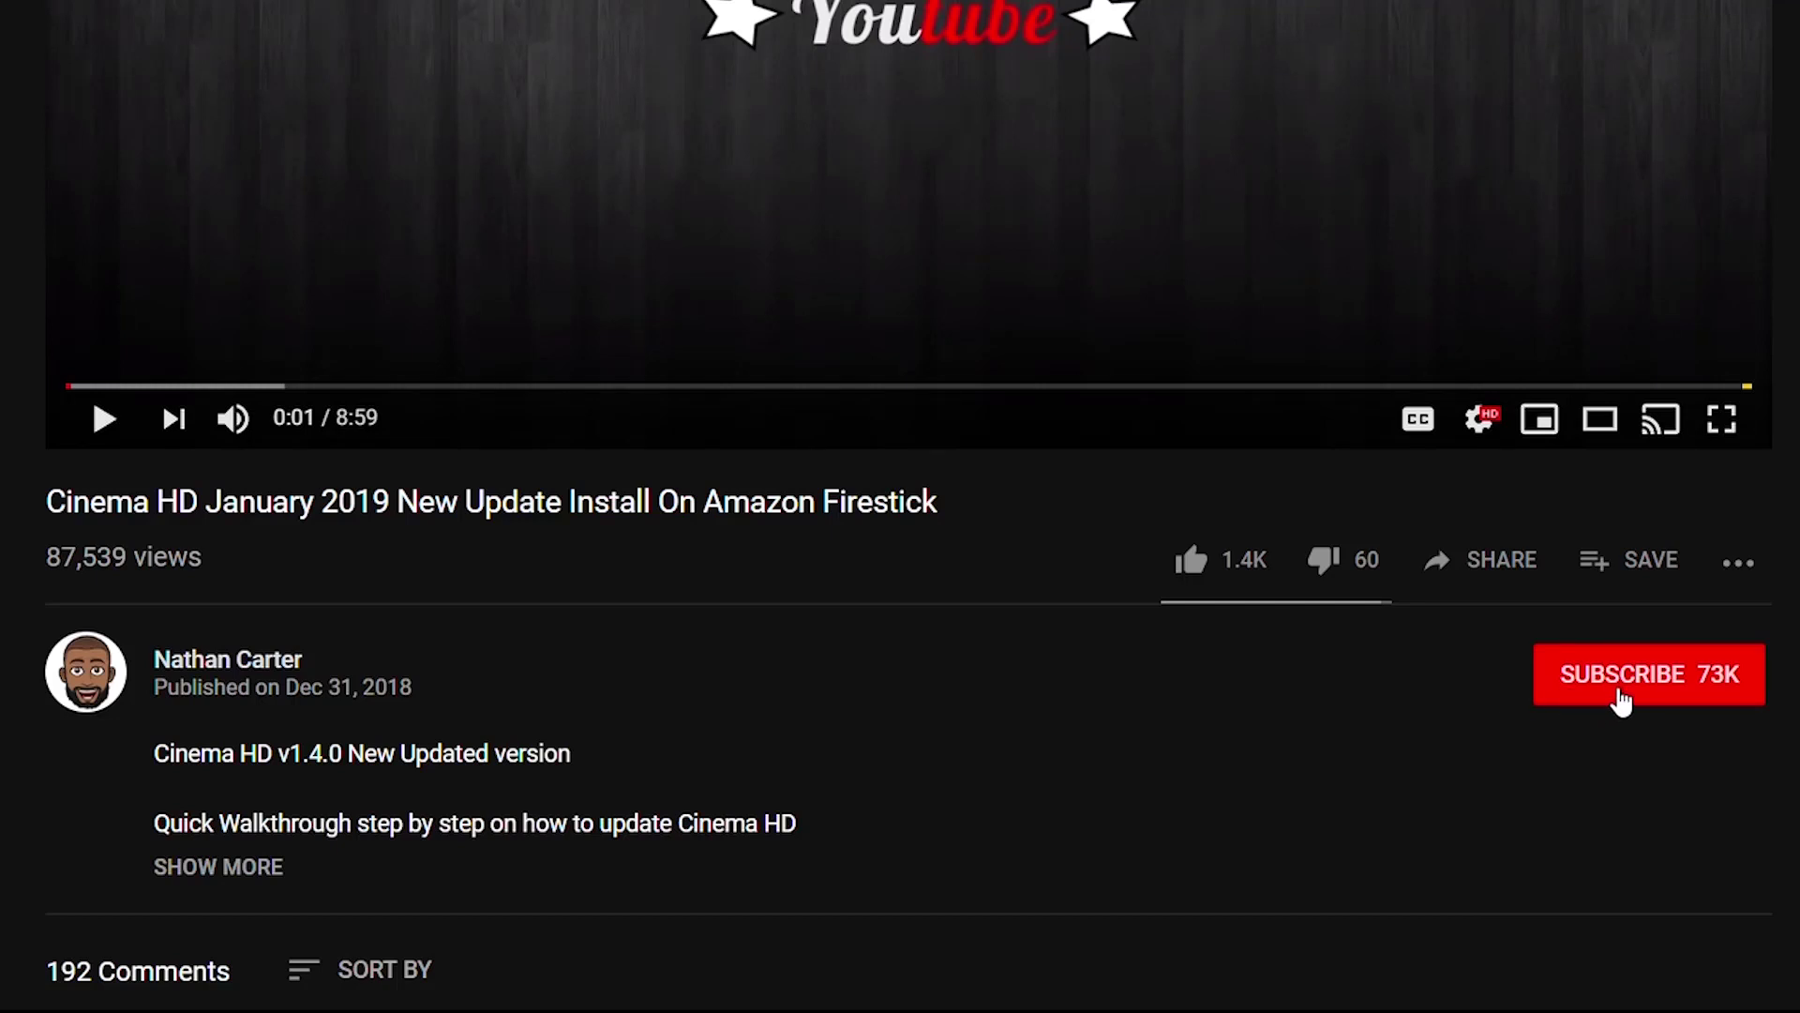
Subscribe to the channel of the Cinema HD update video and turn on its notifications.
left_click(1621, 701)
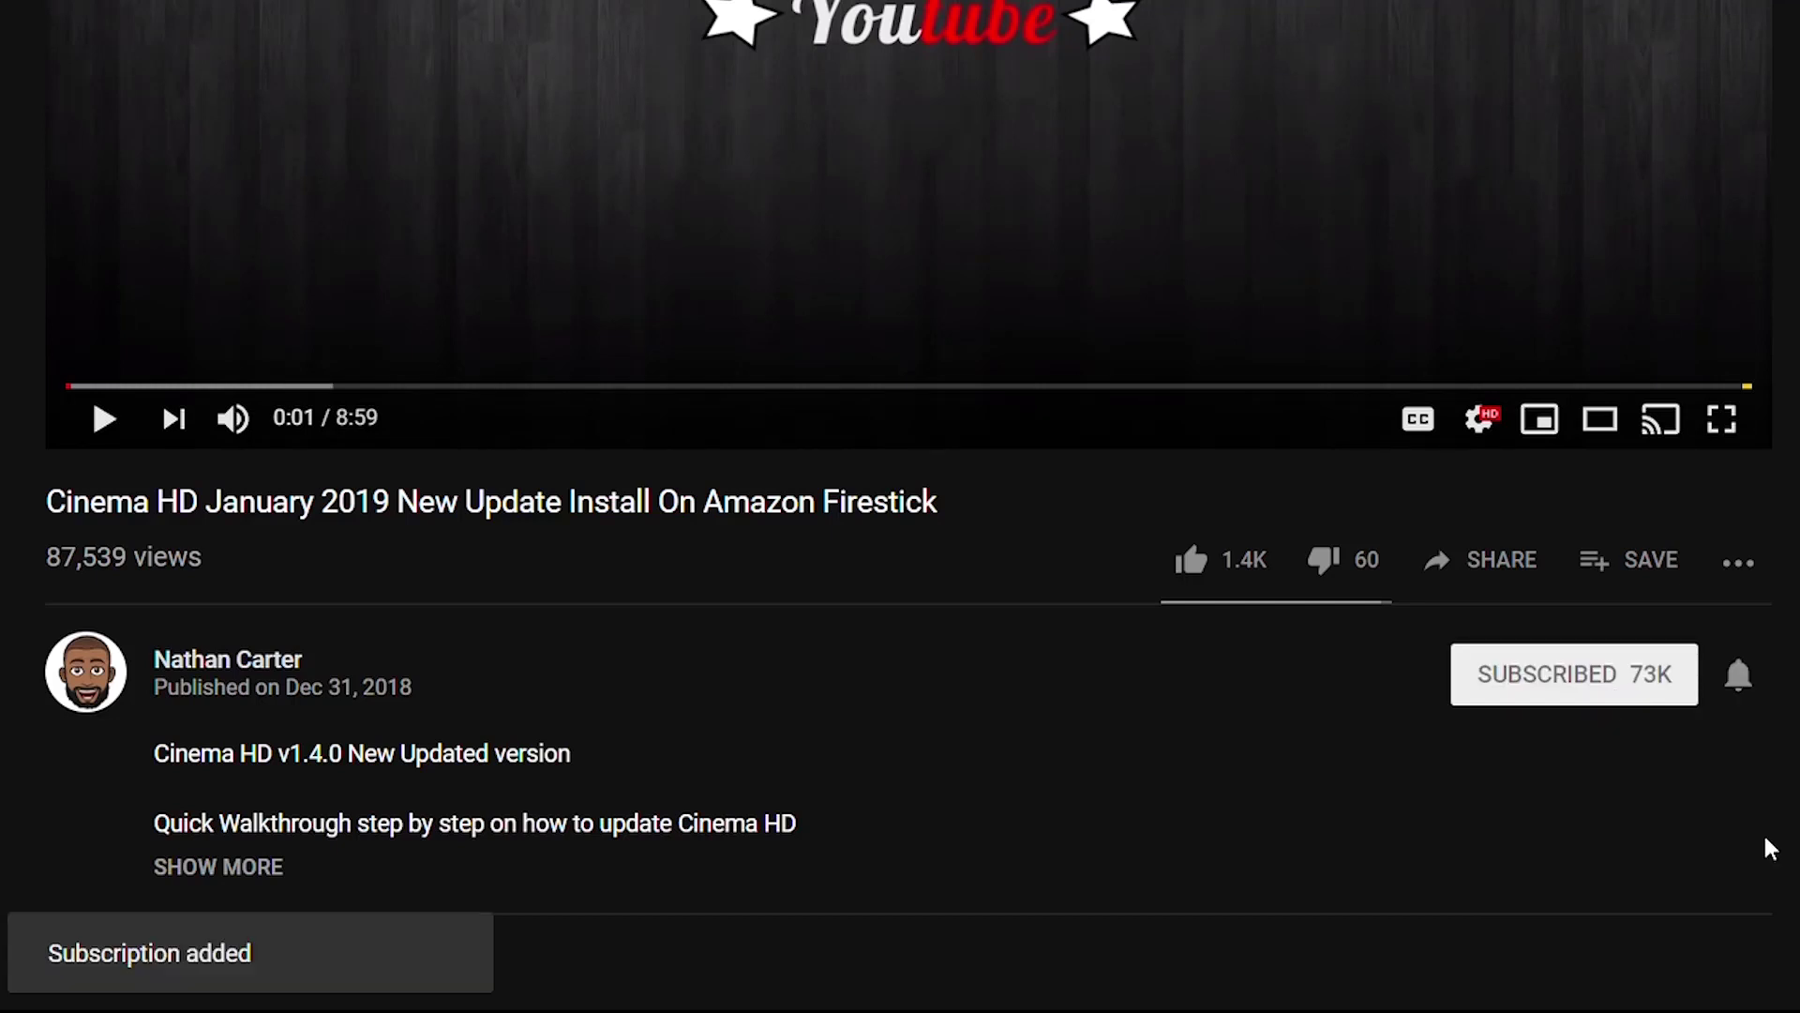
left_click(1750, 687)
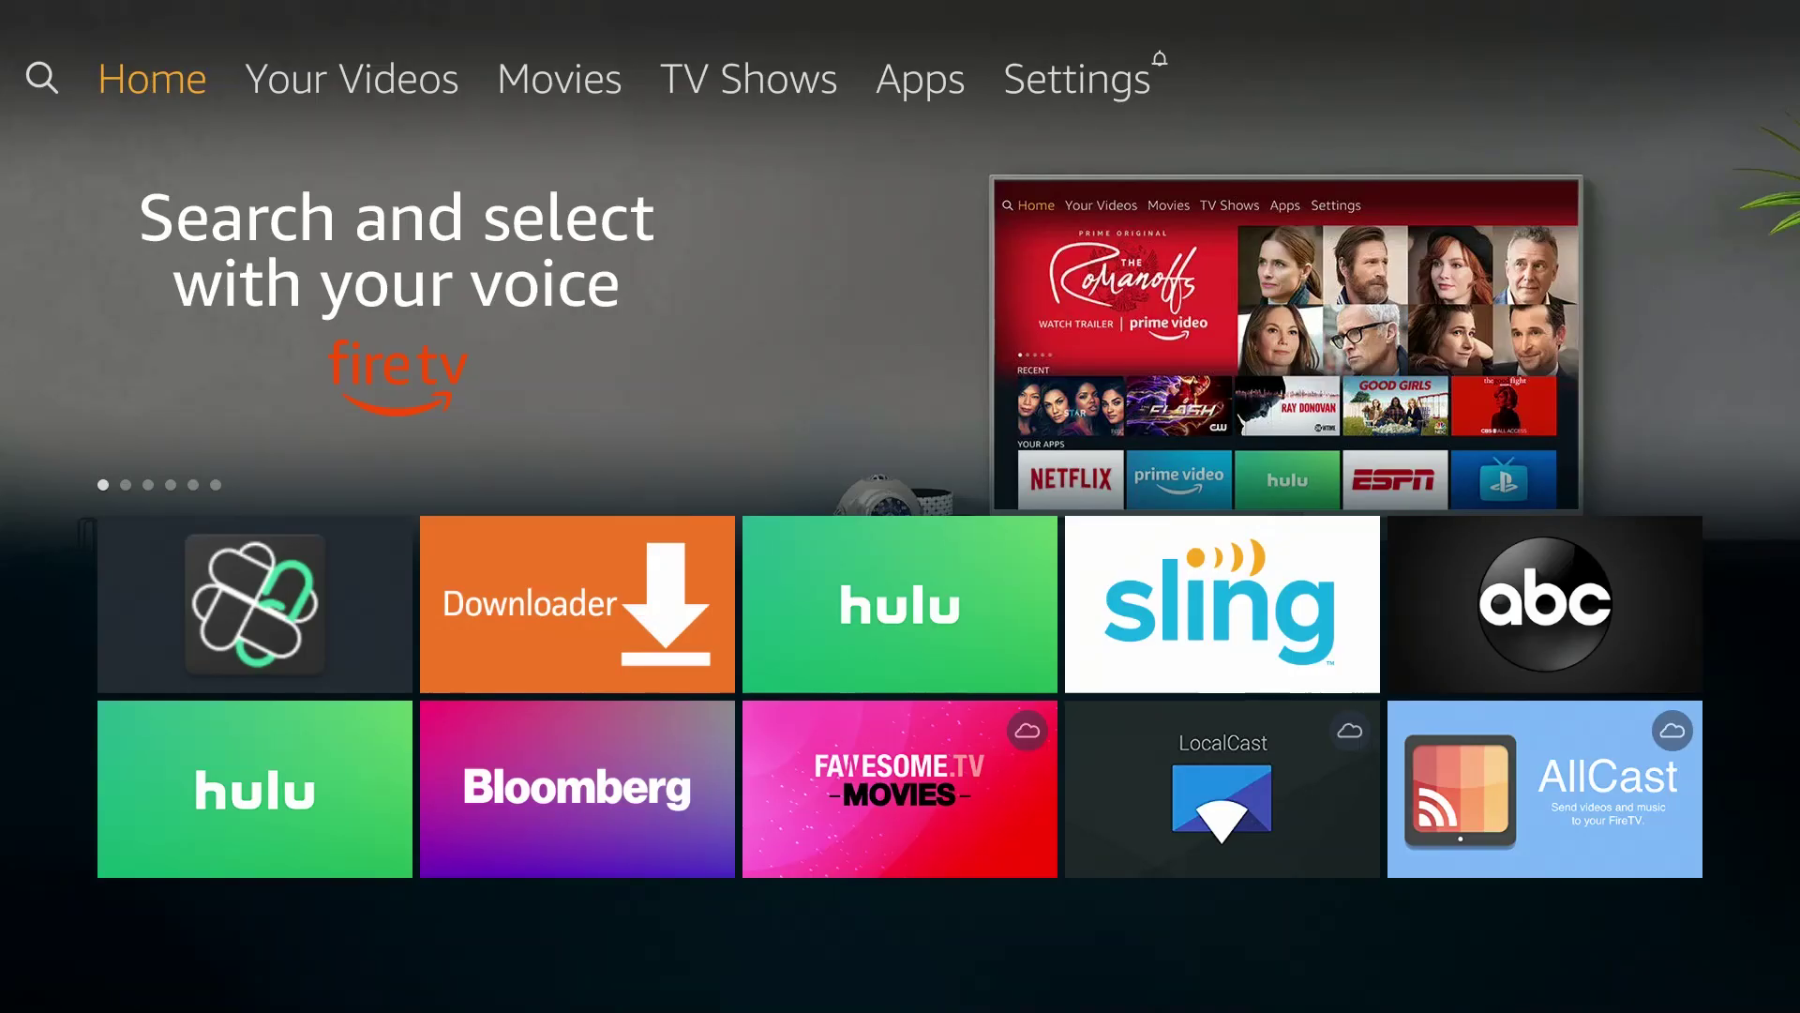
Look through the recently used apps on the Fire TV Home screen.
key("Down")
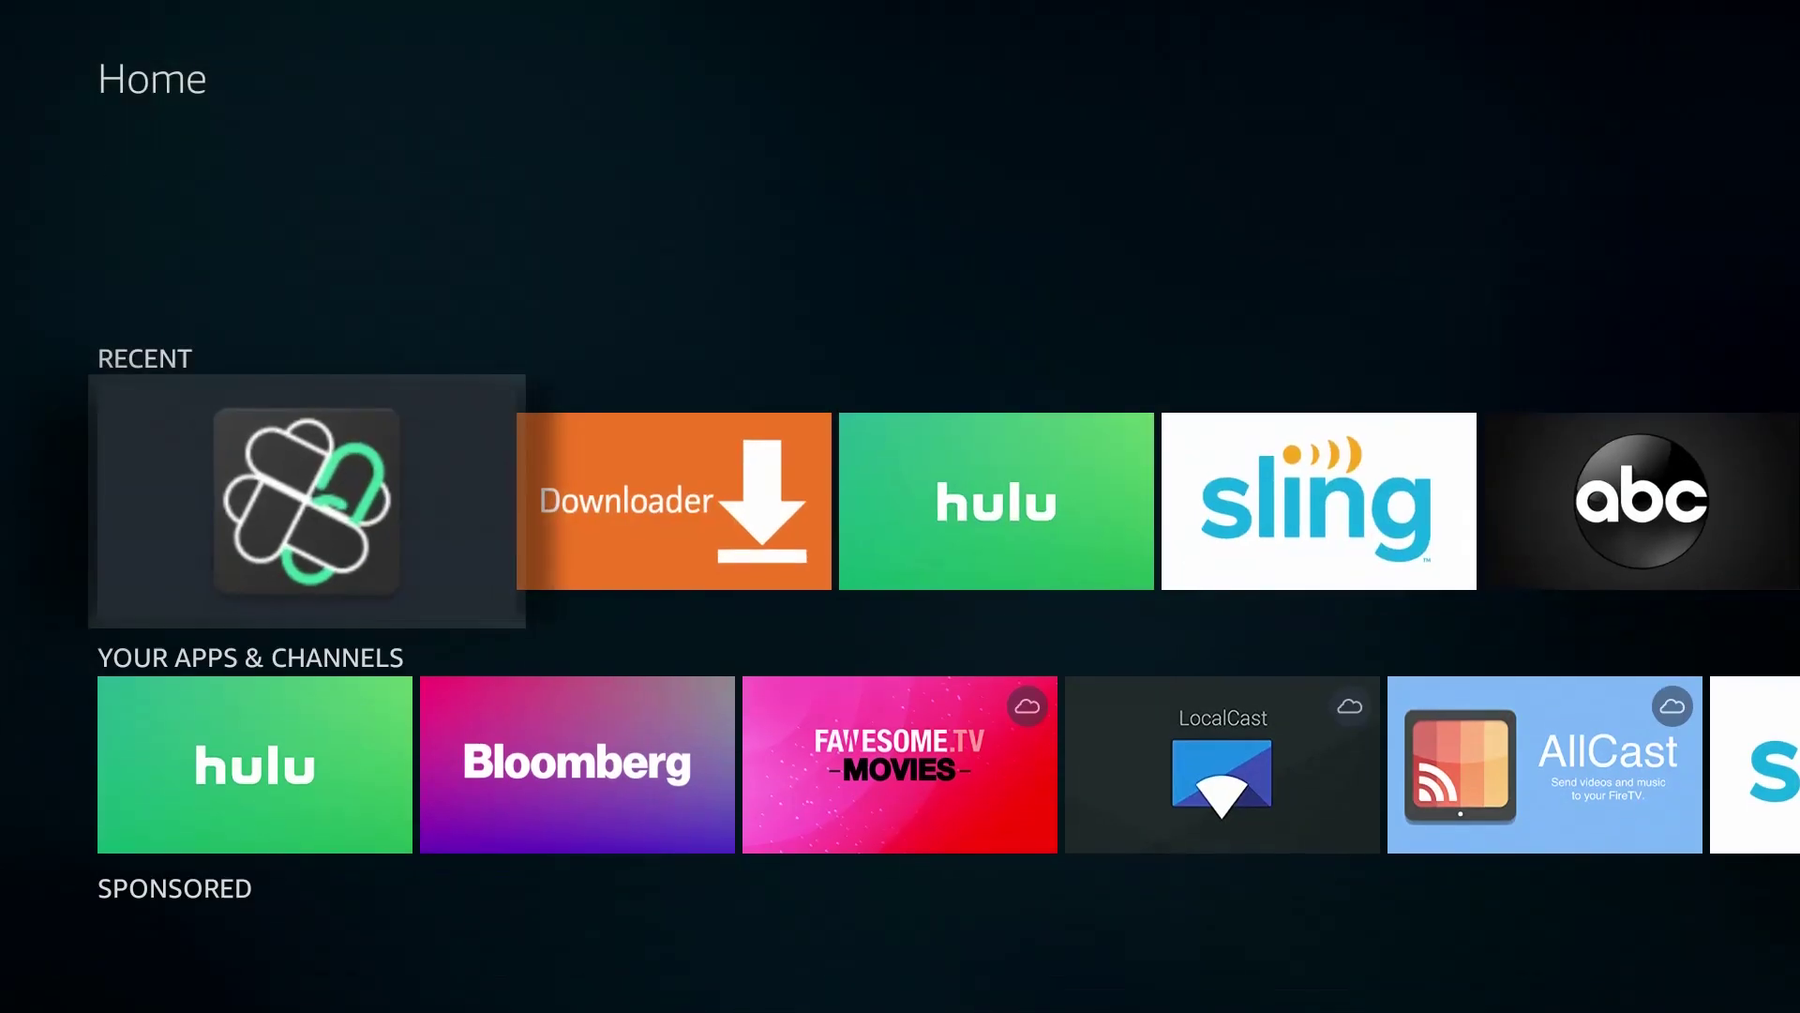
key("Right")
key("Right")
key("Right")
key("Right")
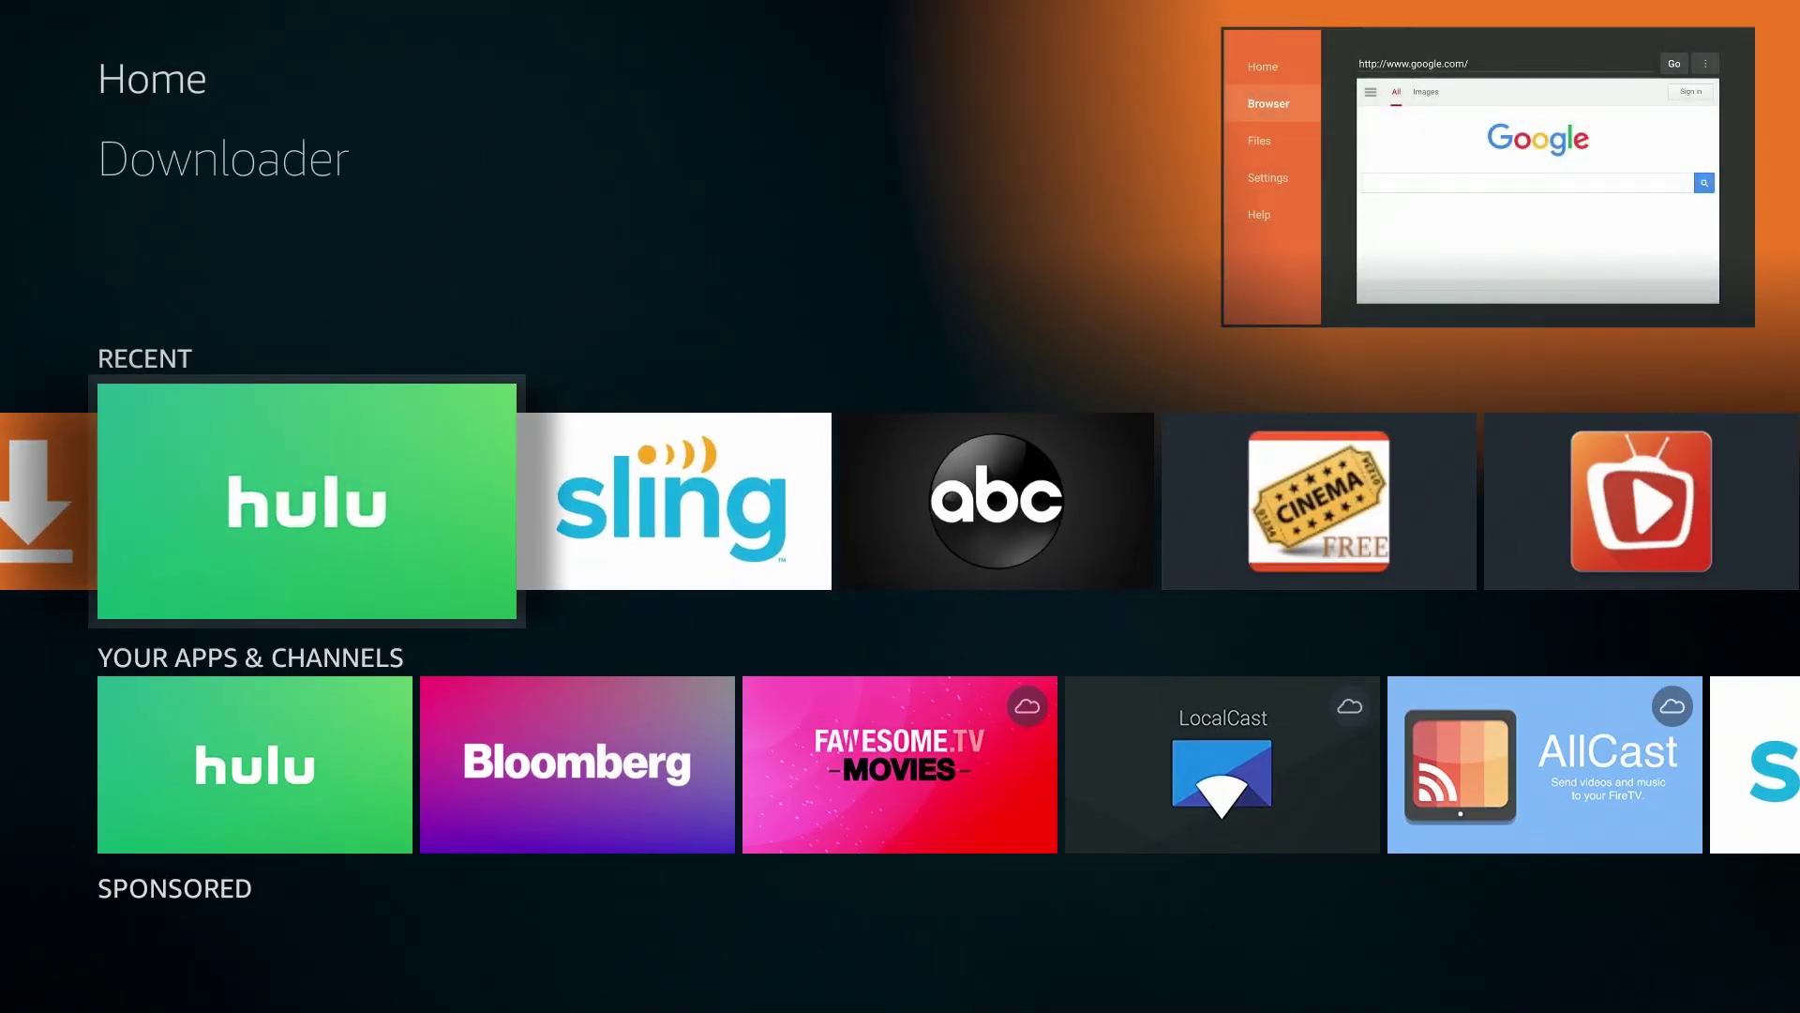
key("Right")
key("Right")
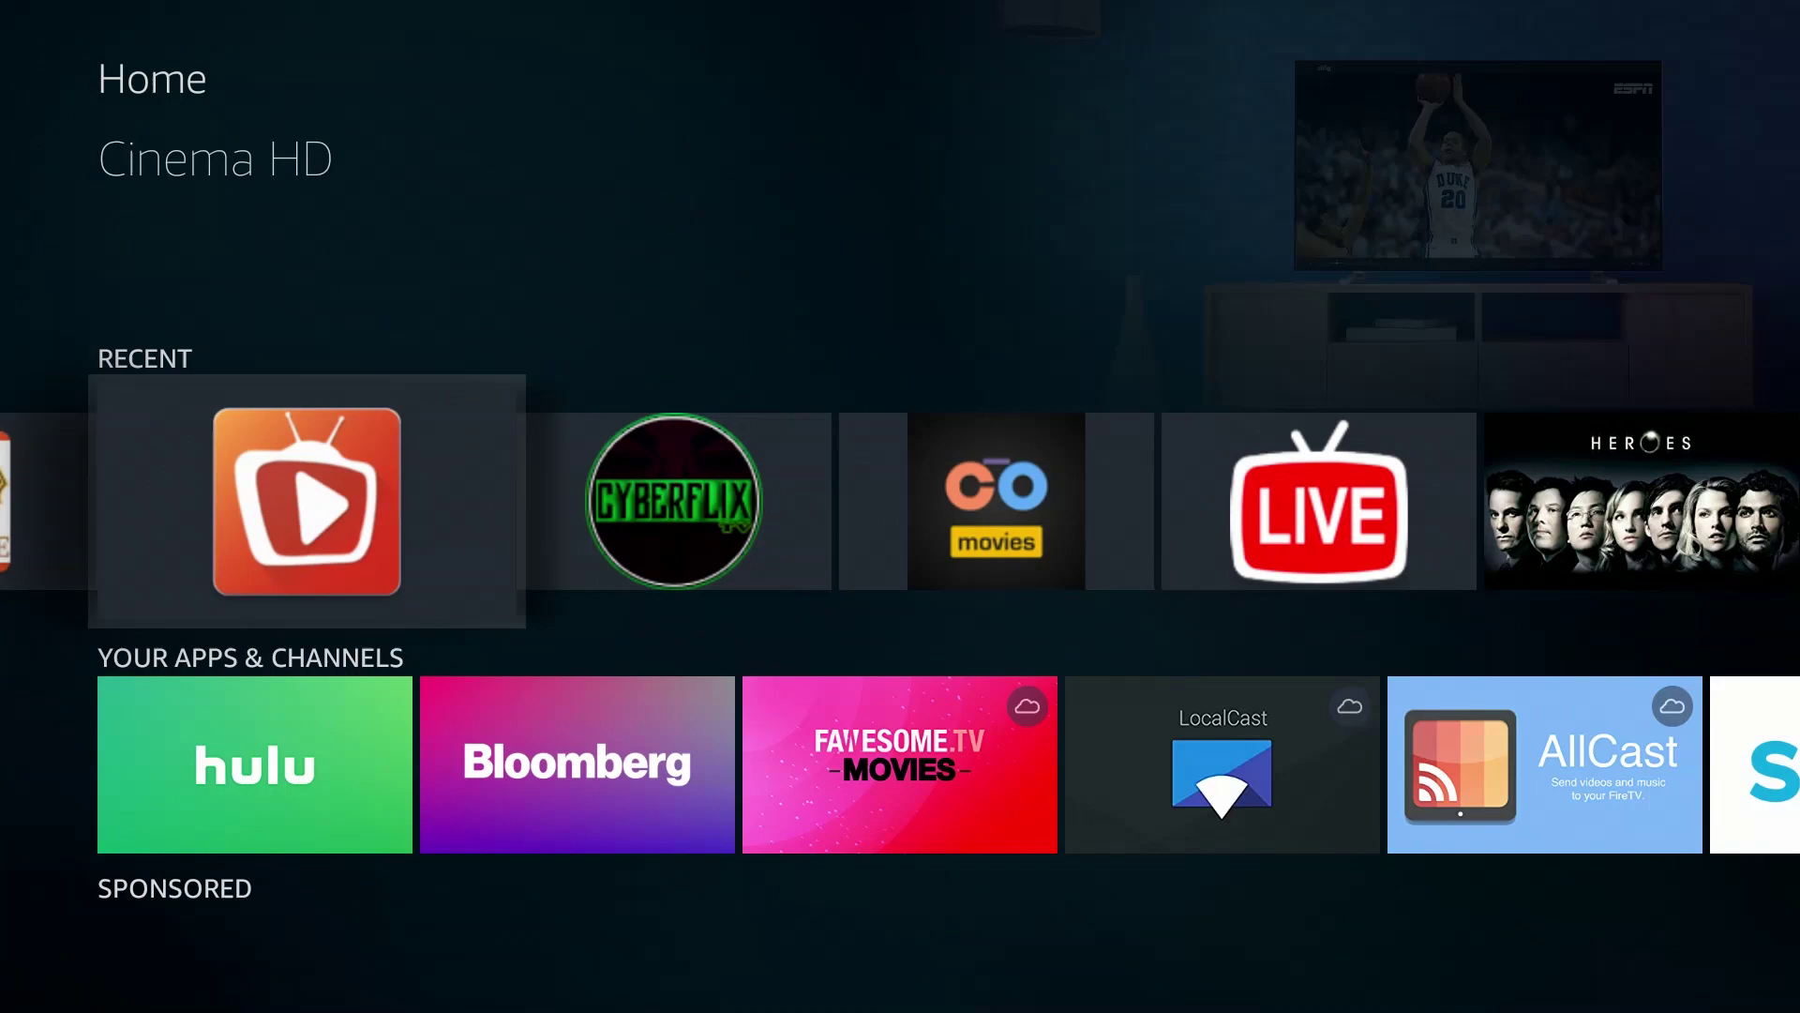
Look through the Your Apps & Channels row as far as BeeTV and back to its beginning.
key("Down")
key("Right")
key("Right")
key("Right")
key("Right")
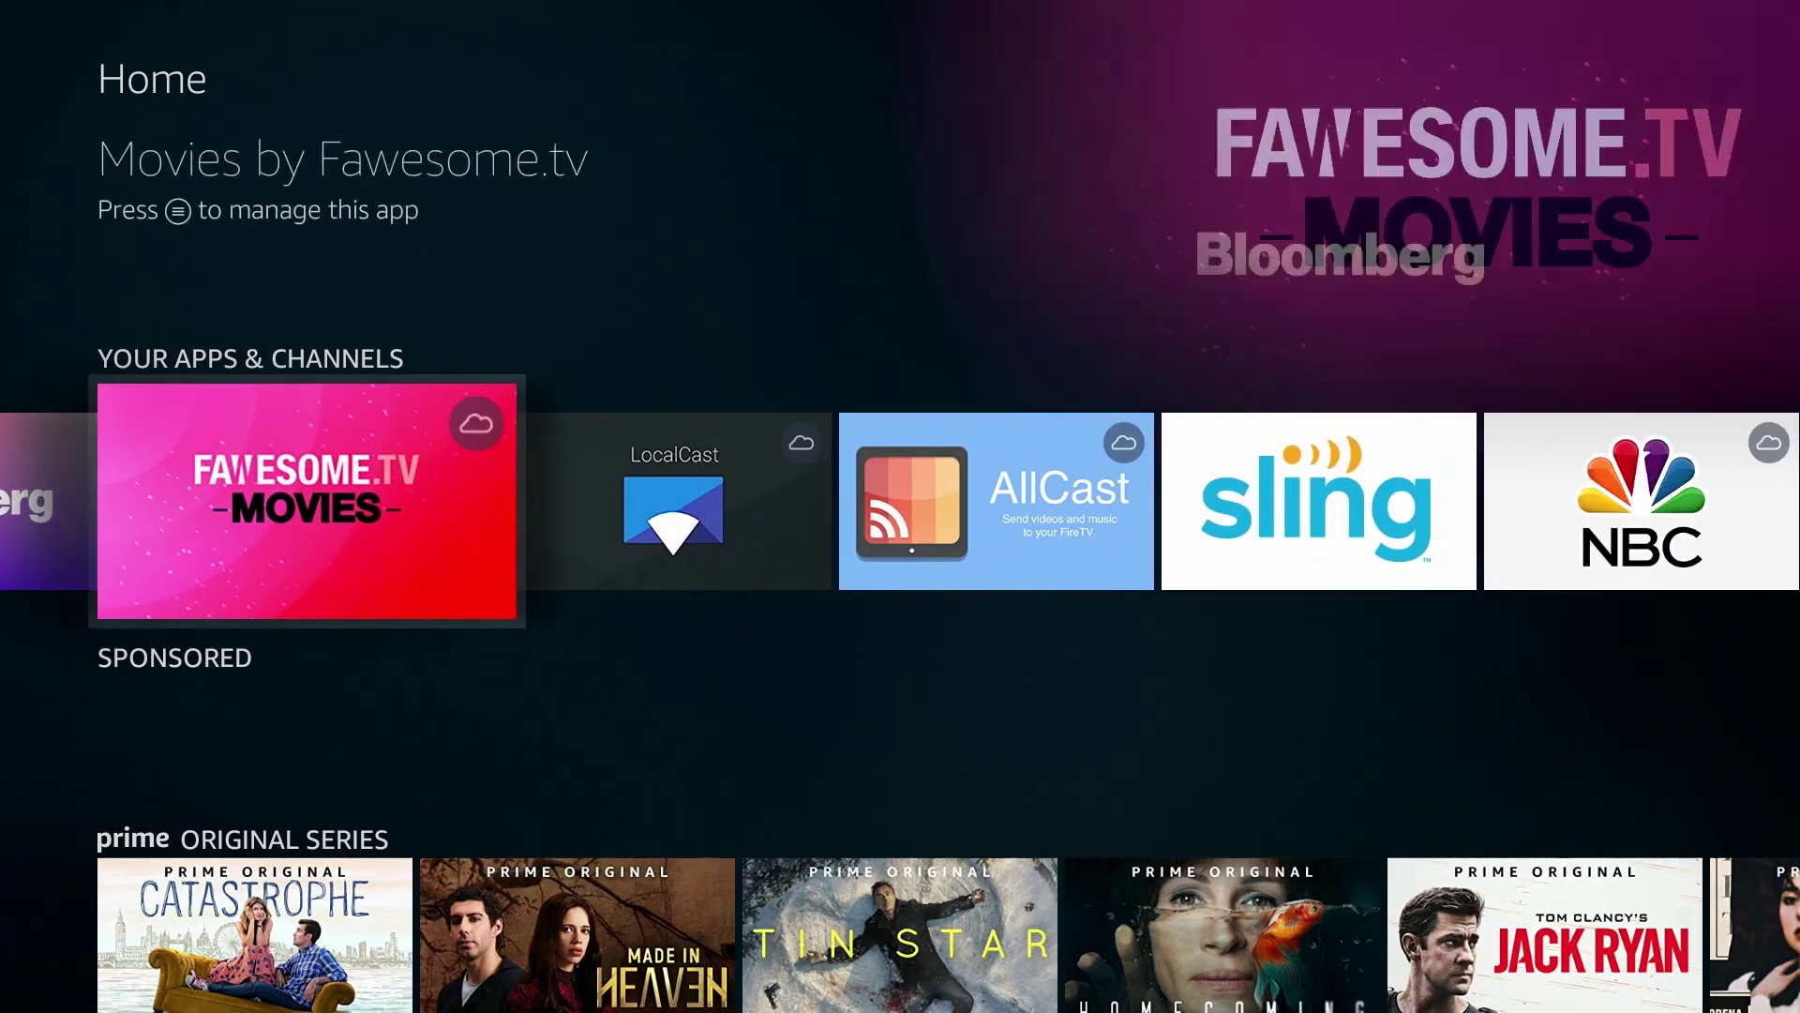
key("Right")
key("Right")
key("Right")
key("Right")
key("Right")
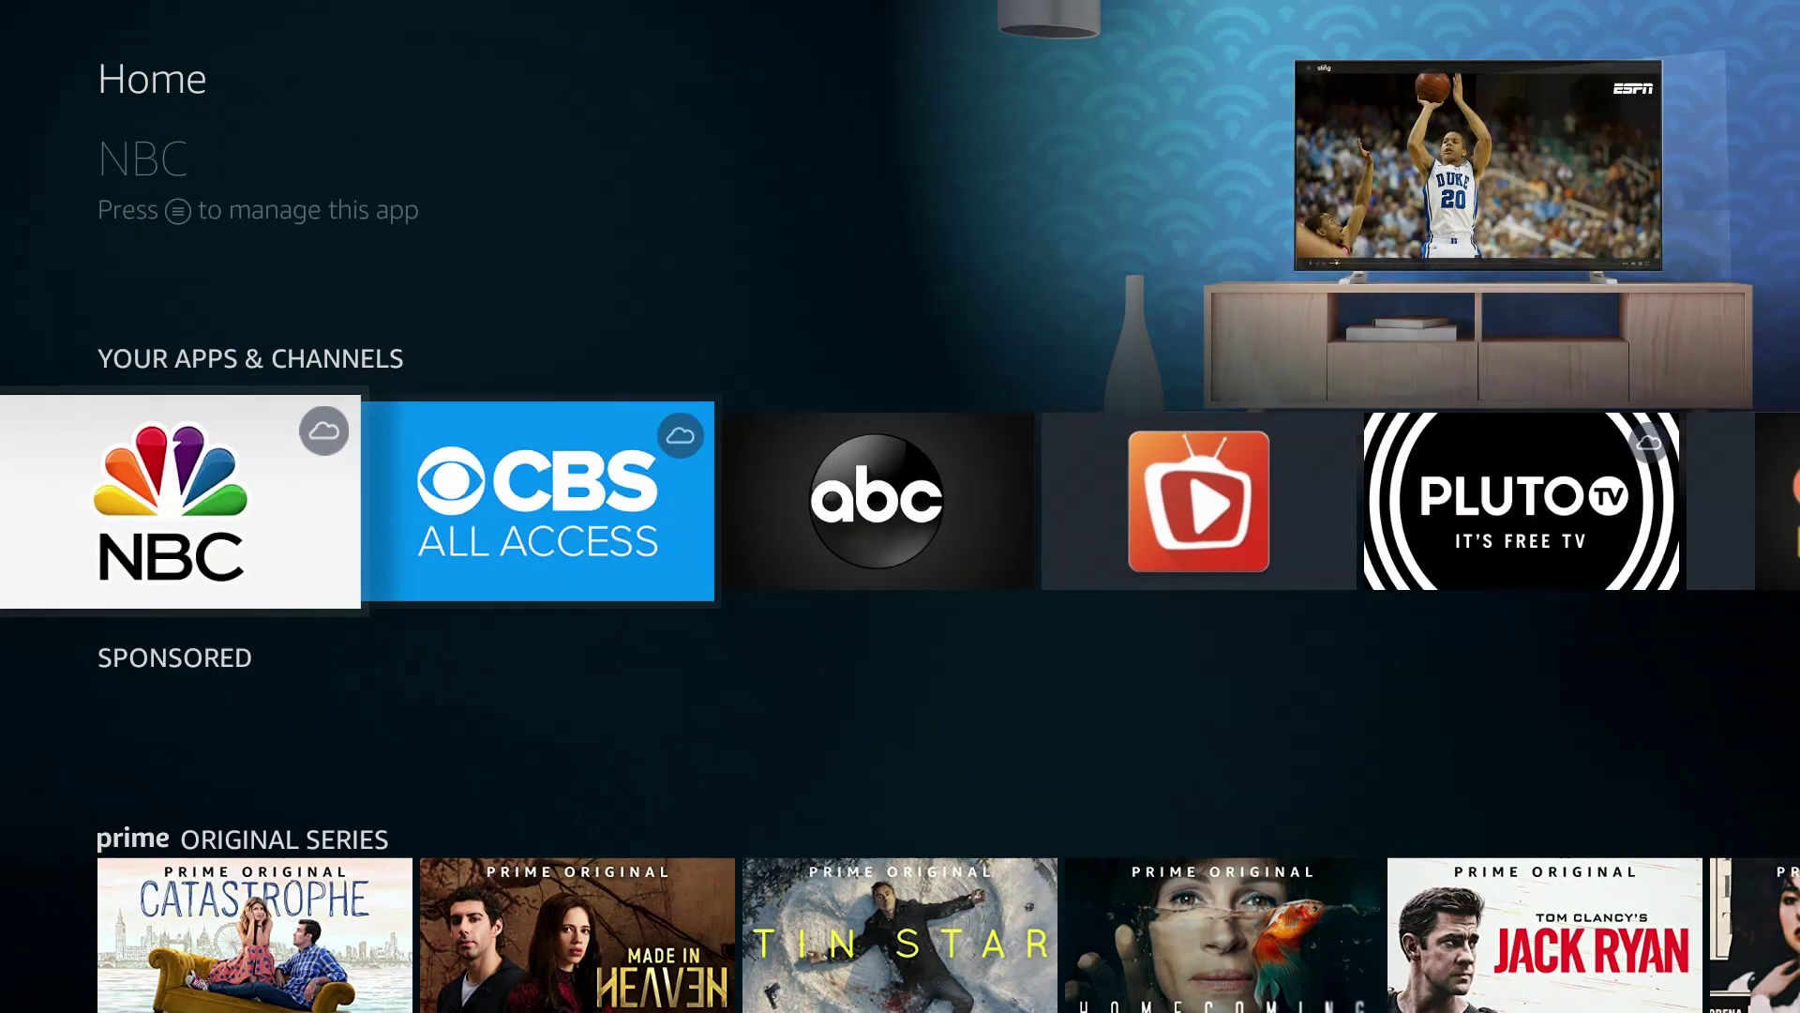
key("Right")
key("Right")
key("Right")
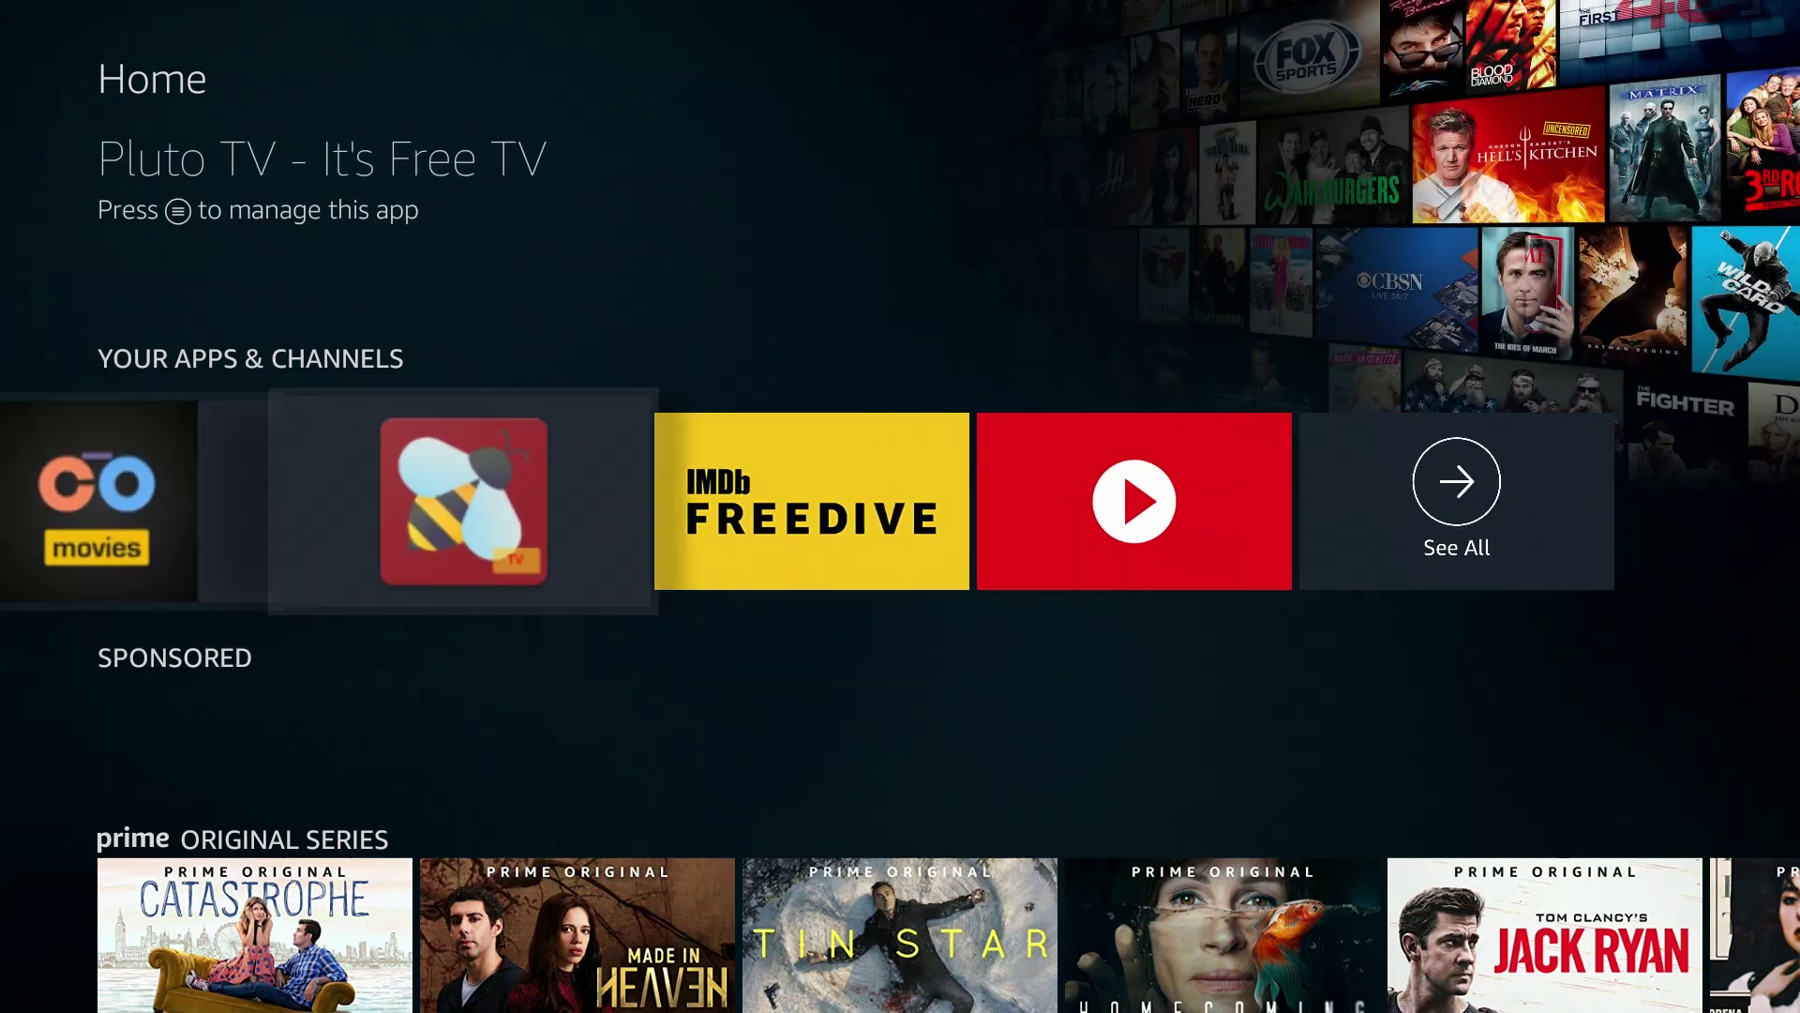
key("Left")
key("Left")
key("Left")
key("Left")
key("Left")
key("Left")
key("Left")
key("Left")
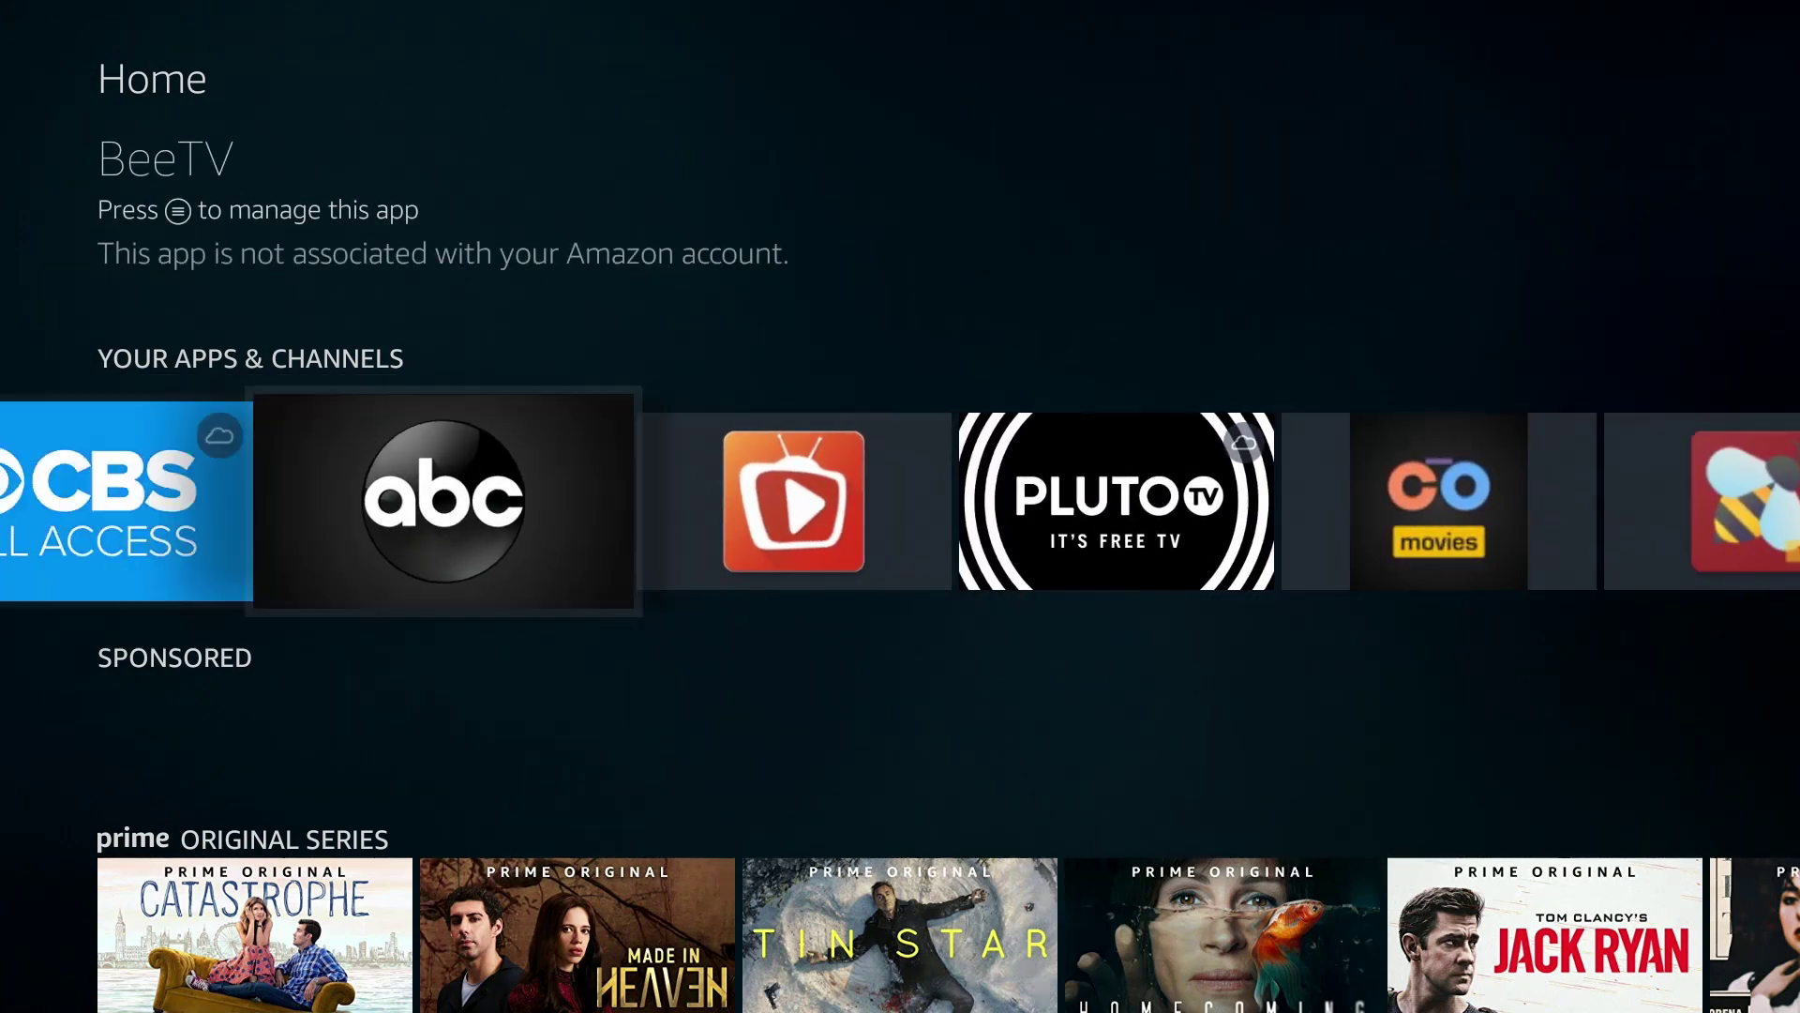
key("Left")
key("Left")
key("Left")
key("Left")
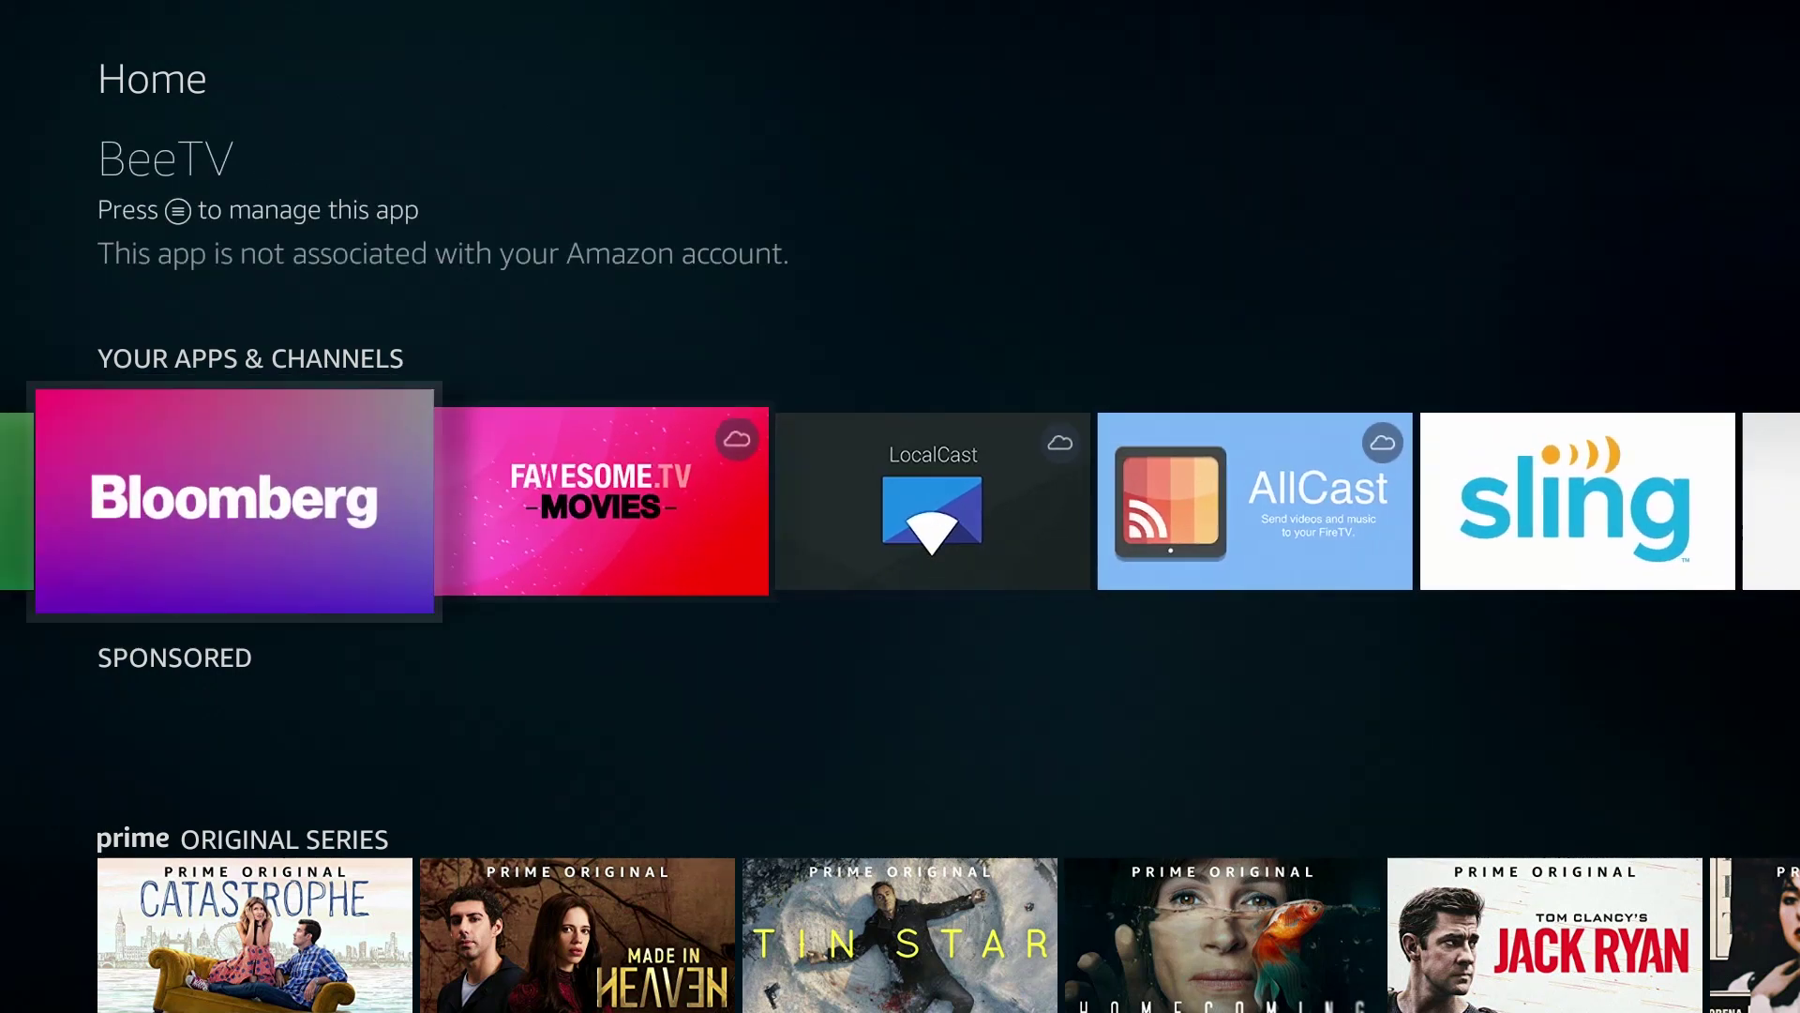
Go back through the Recent row to Filelinked at its beginning.
key("Up")
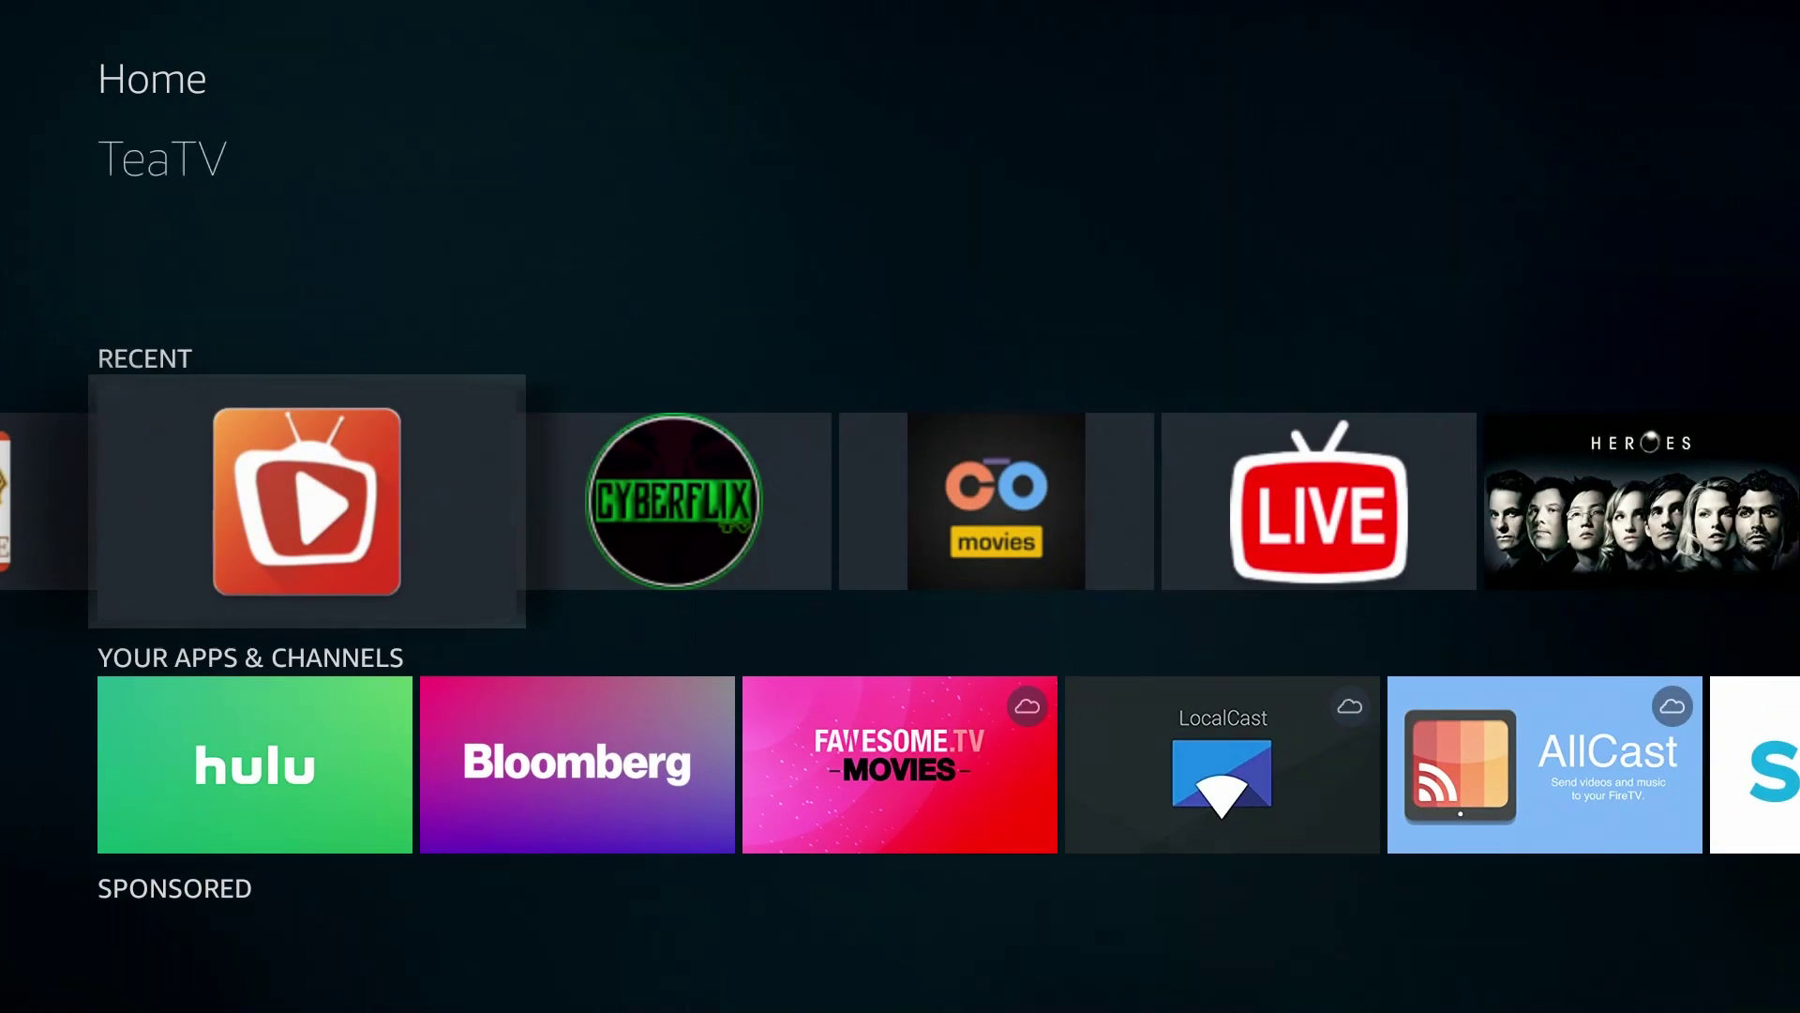
key("Left")
key("Left")
key("Left")
key("Left")
key("Left")
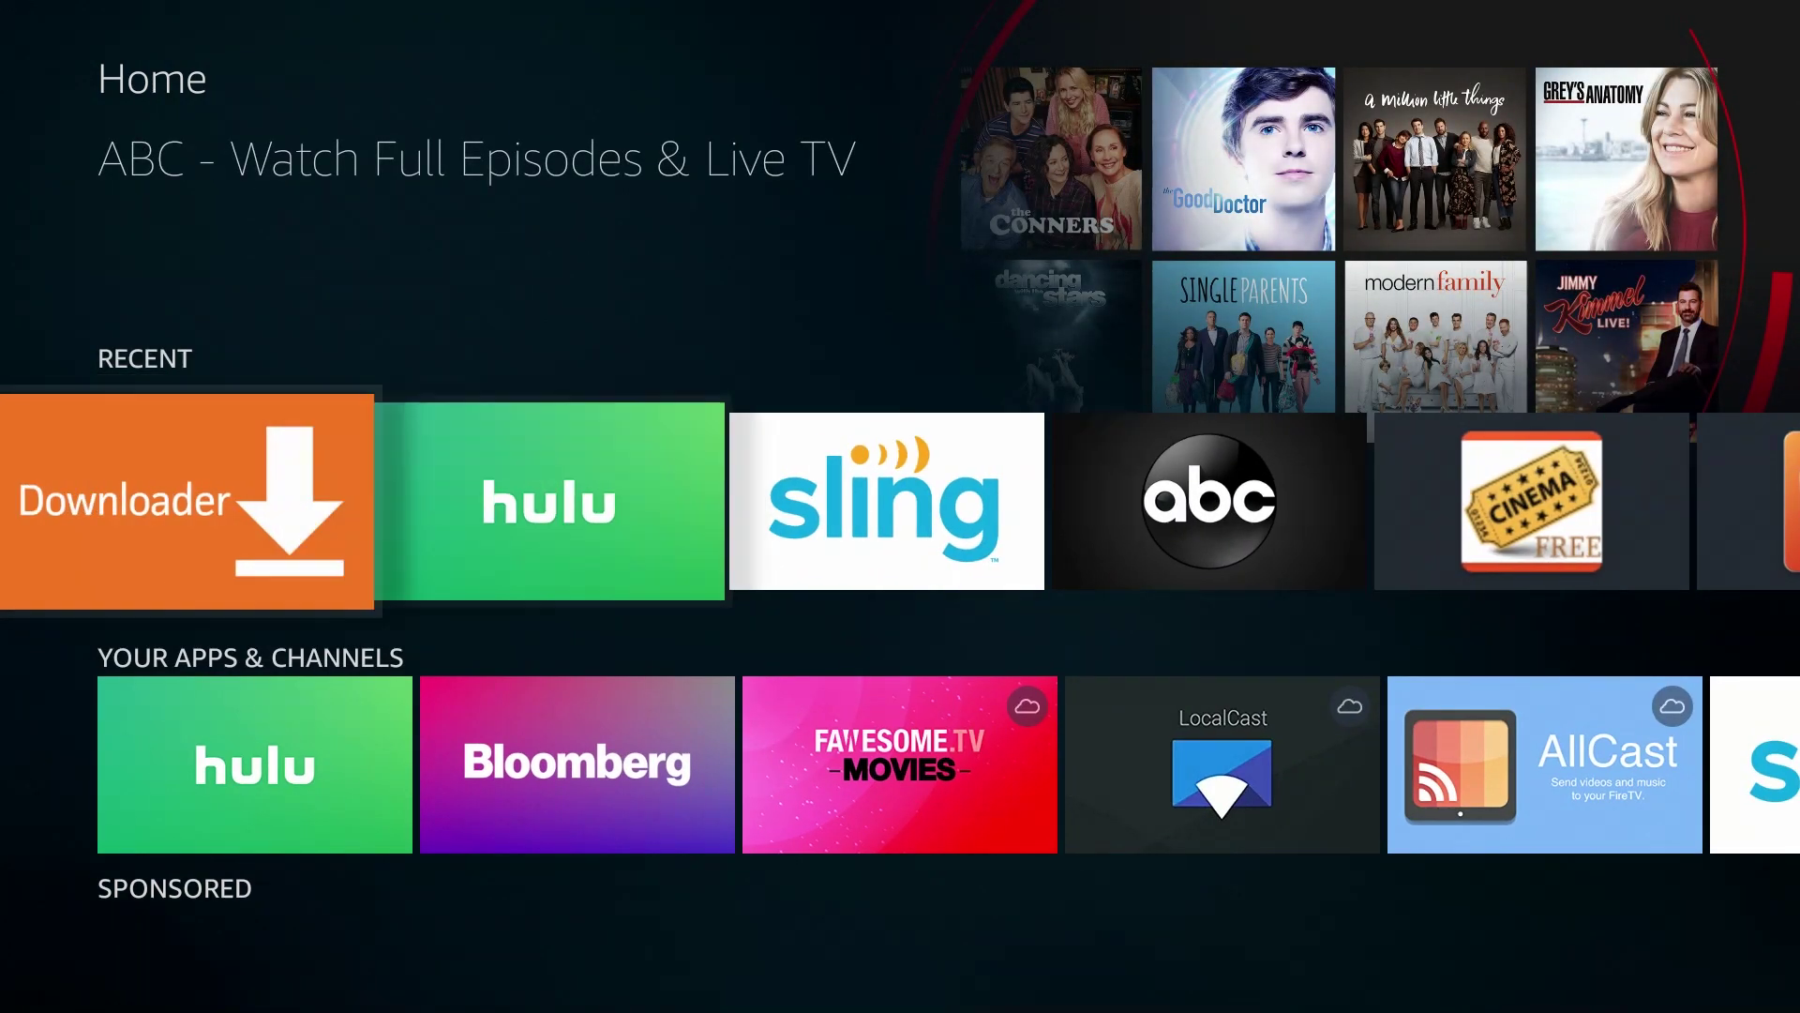
key("Left")
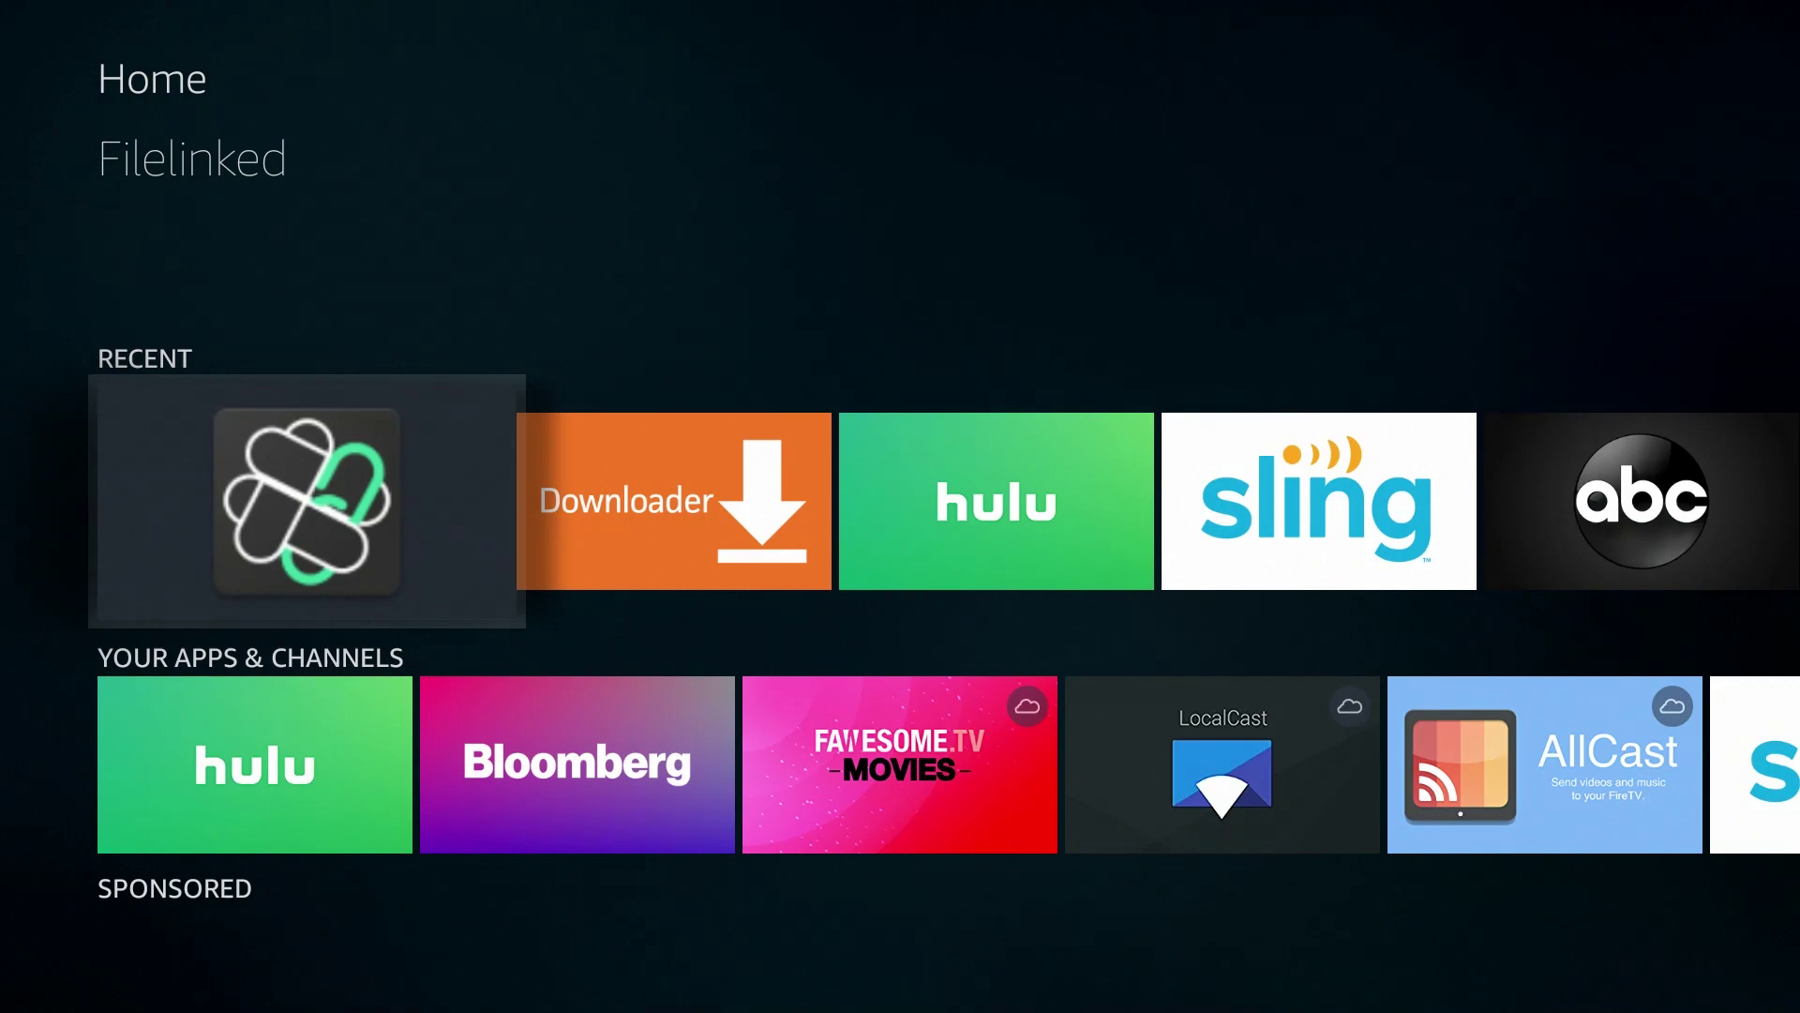
Open the Applications section of the Fire TV settings.
key("Up")
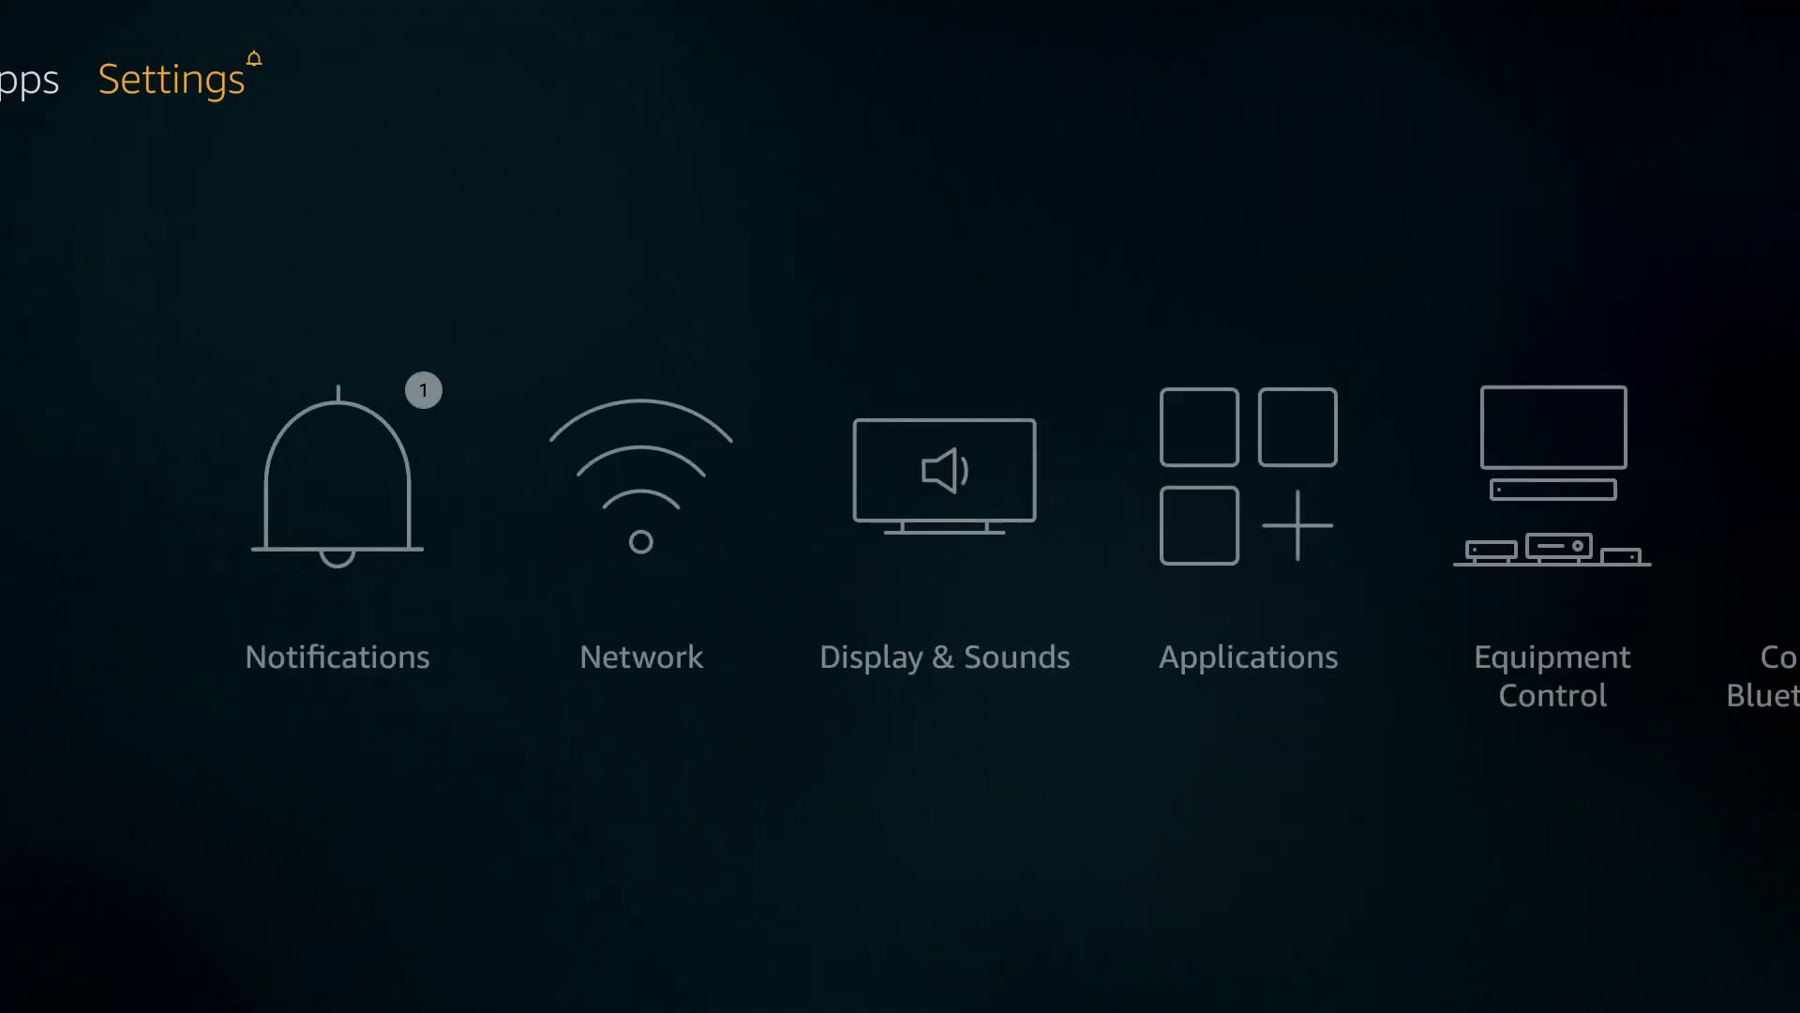
key("Down")
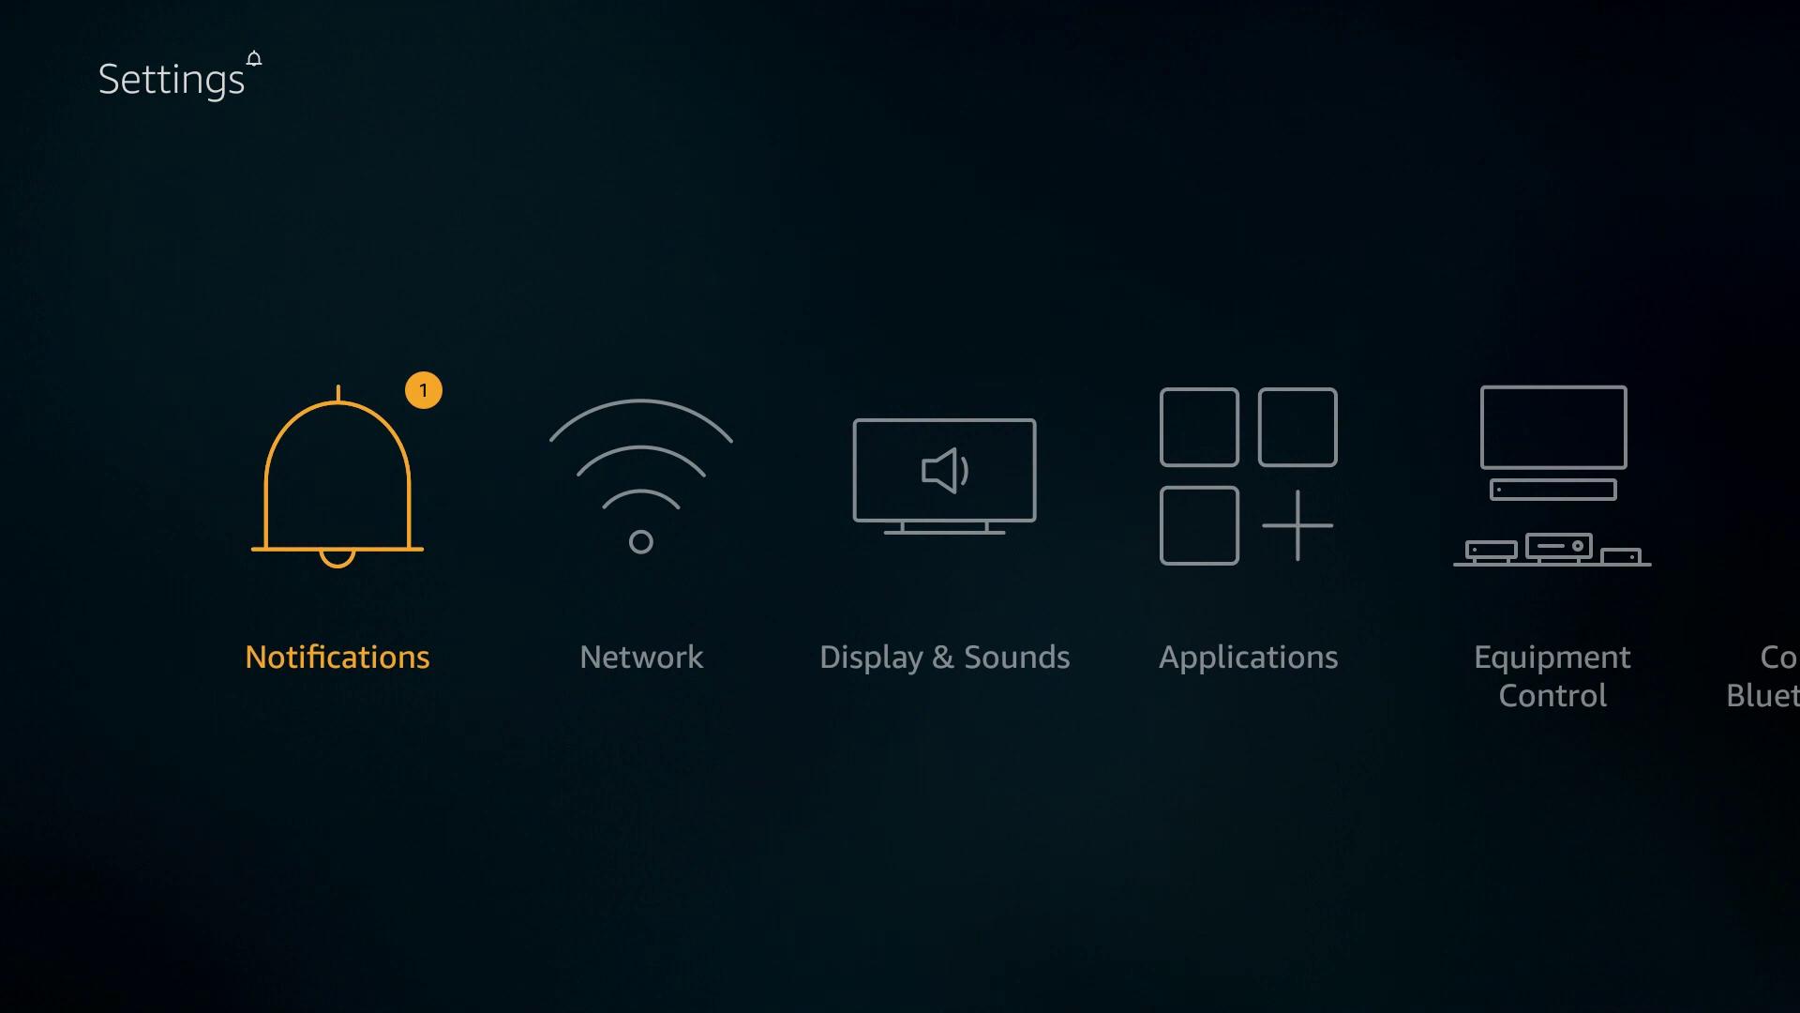
key("Right")
key("Right")
key("Right")
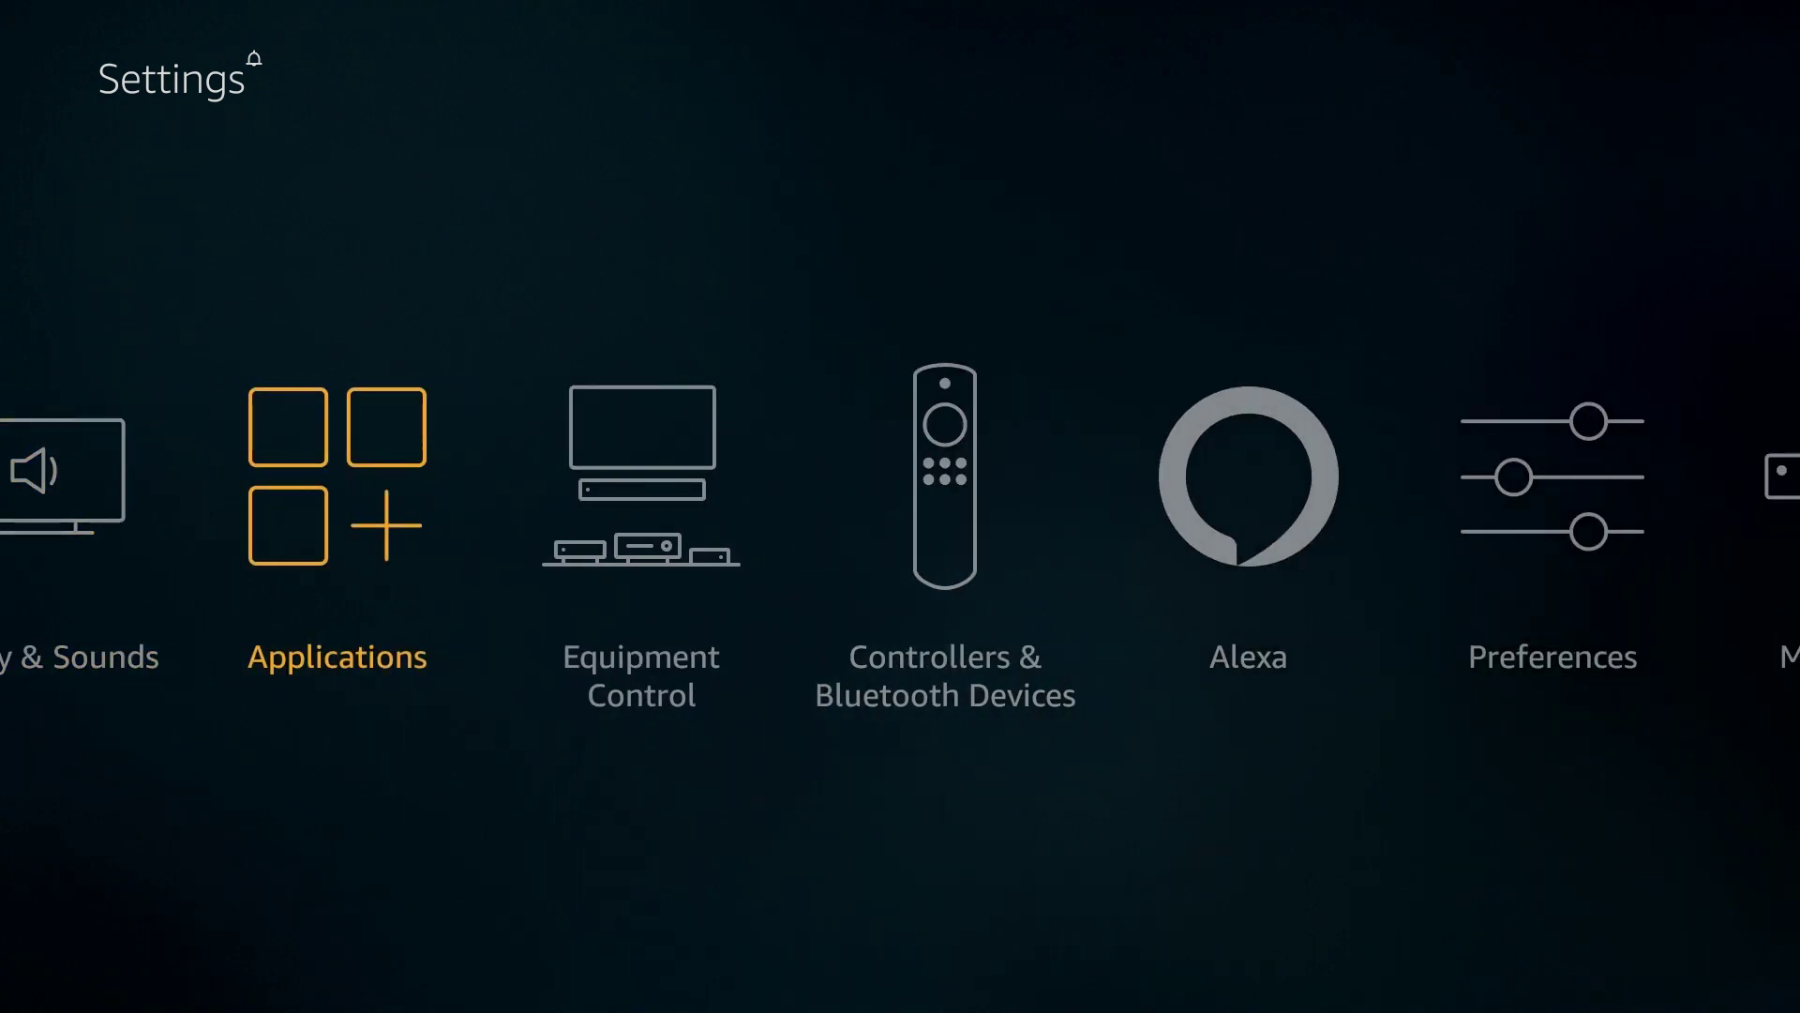
key("Return")
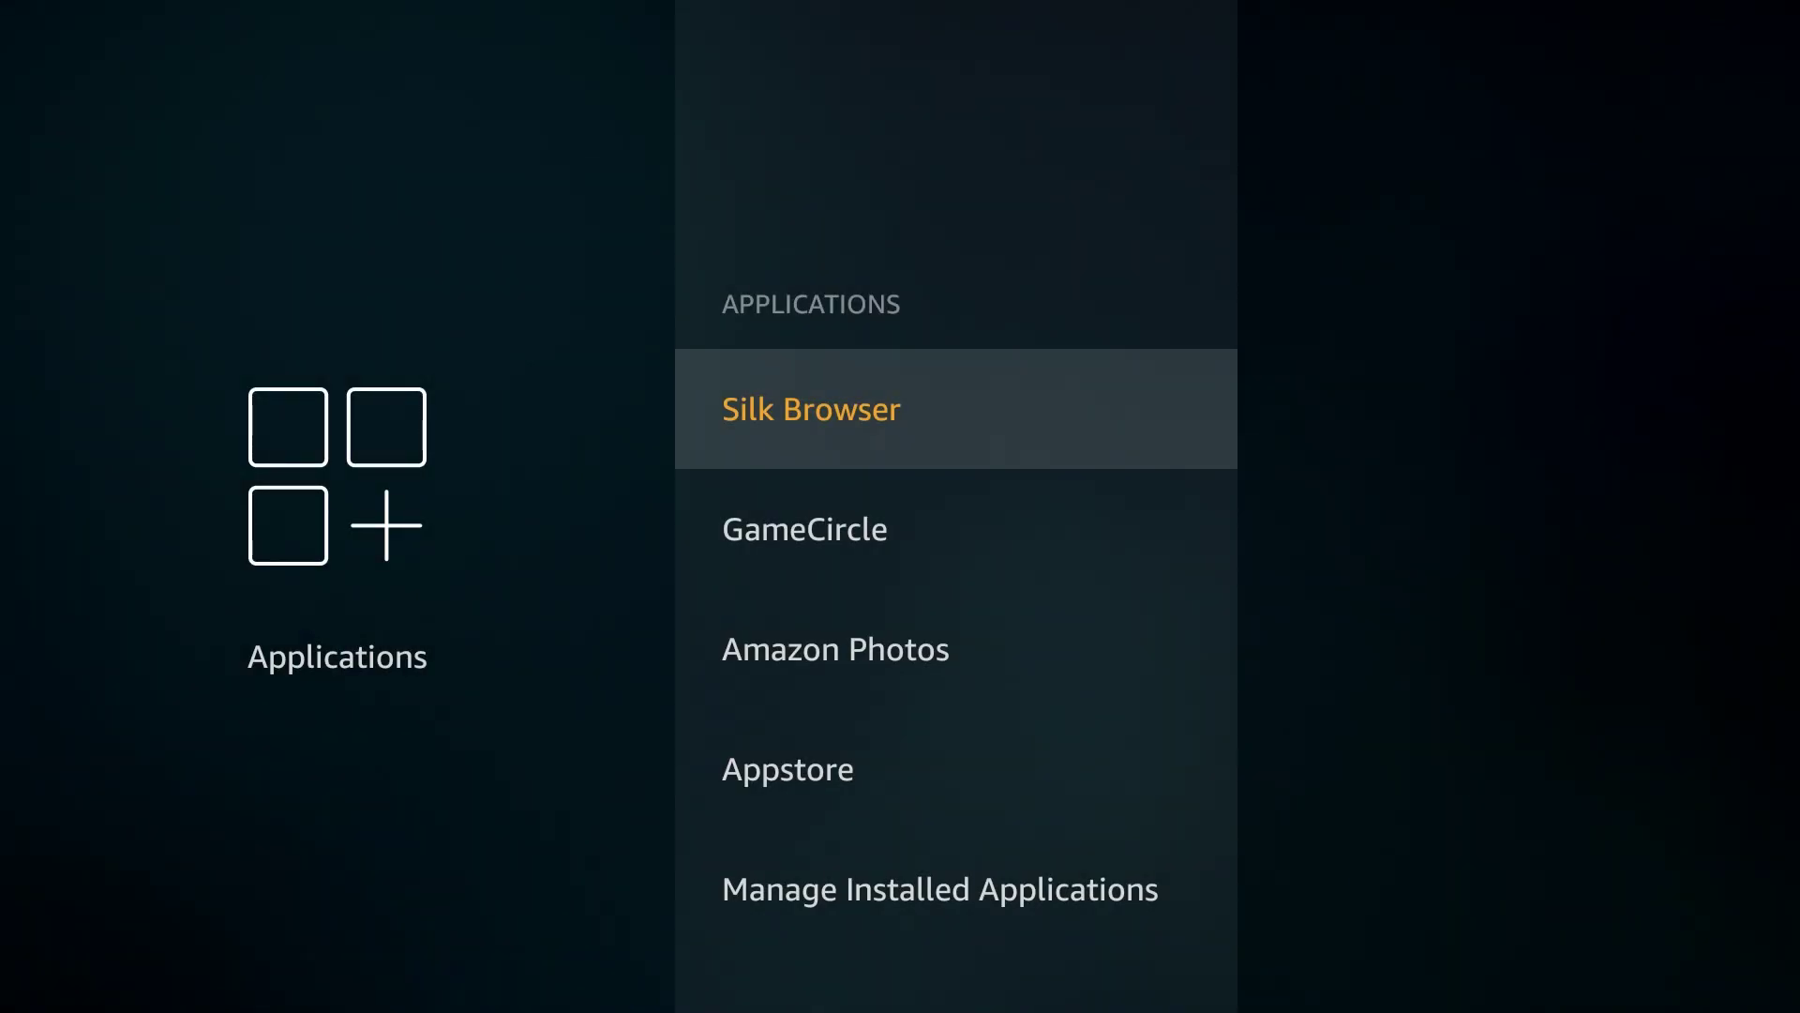
Open the Manage Installed Applications list.
key("Down")
key("Down")
key("Down")
key("Down")
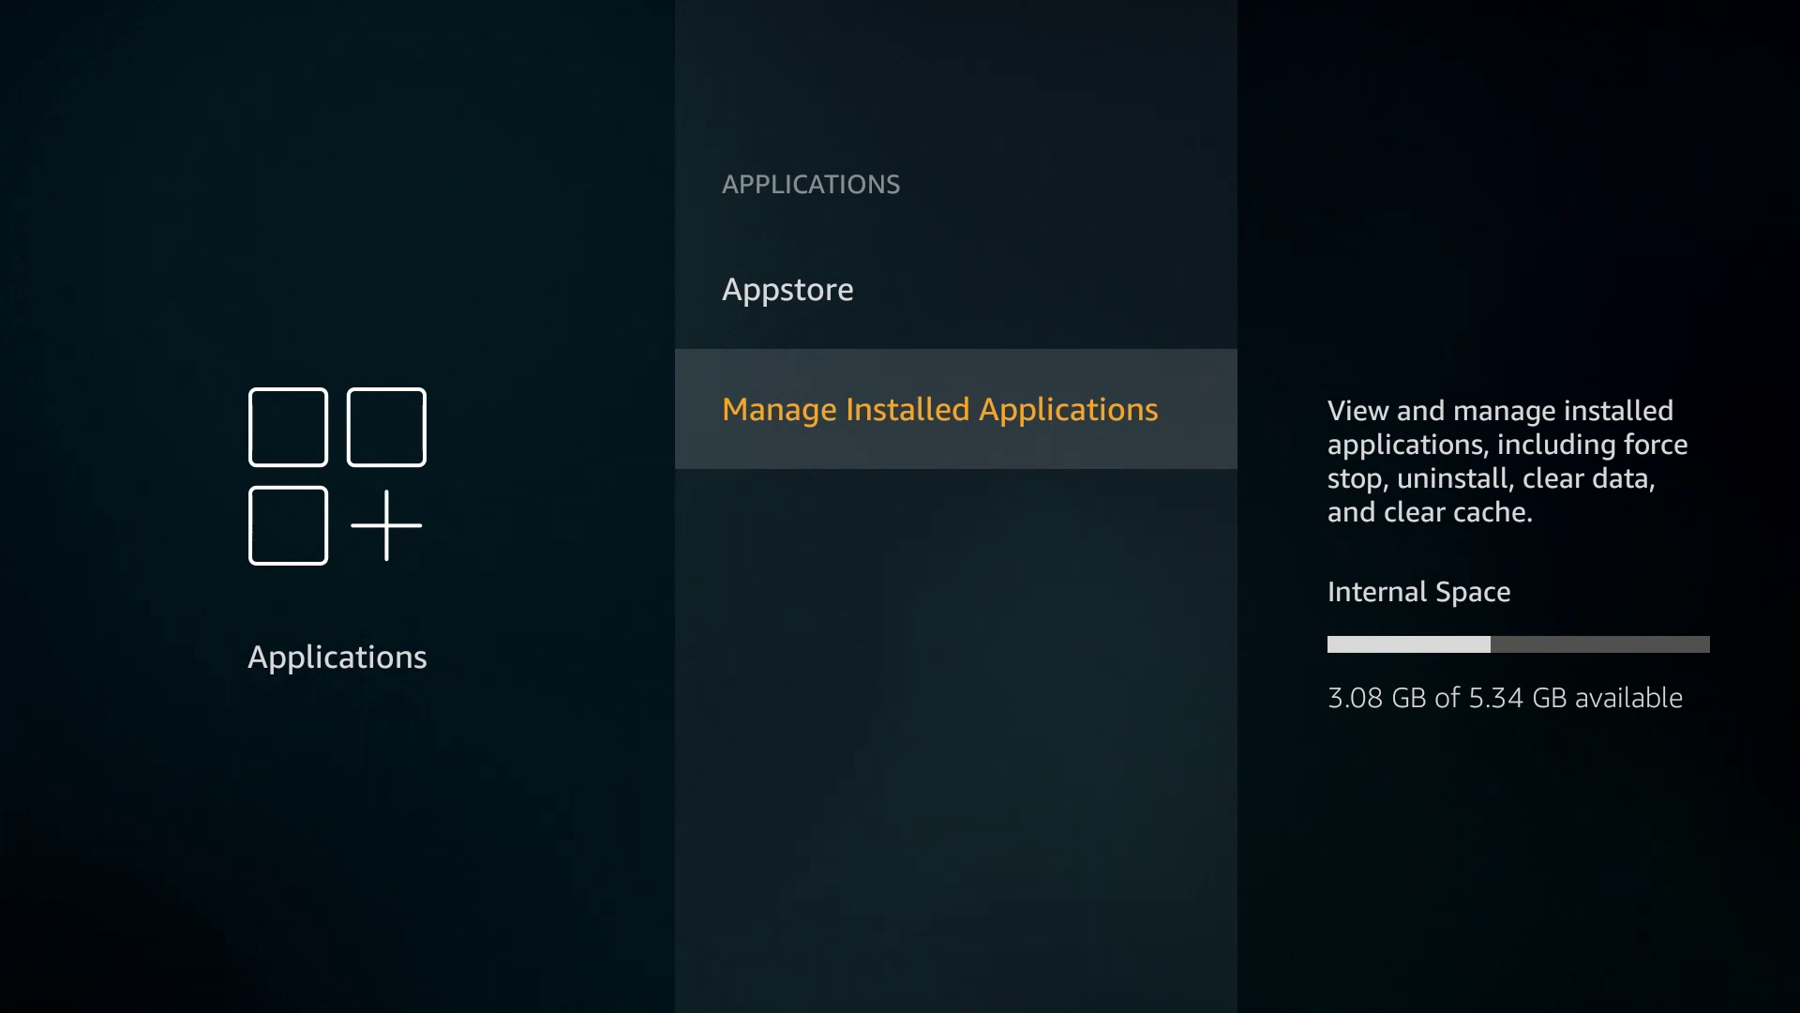
key("Return")
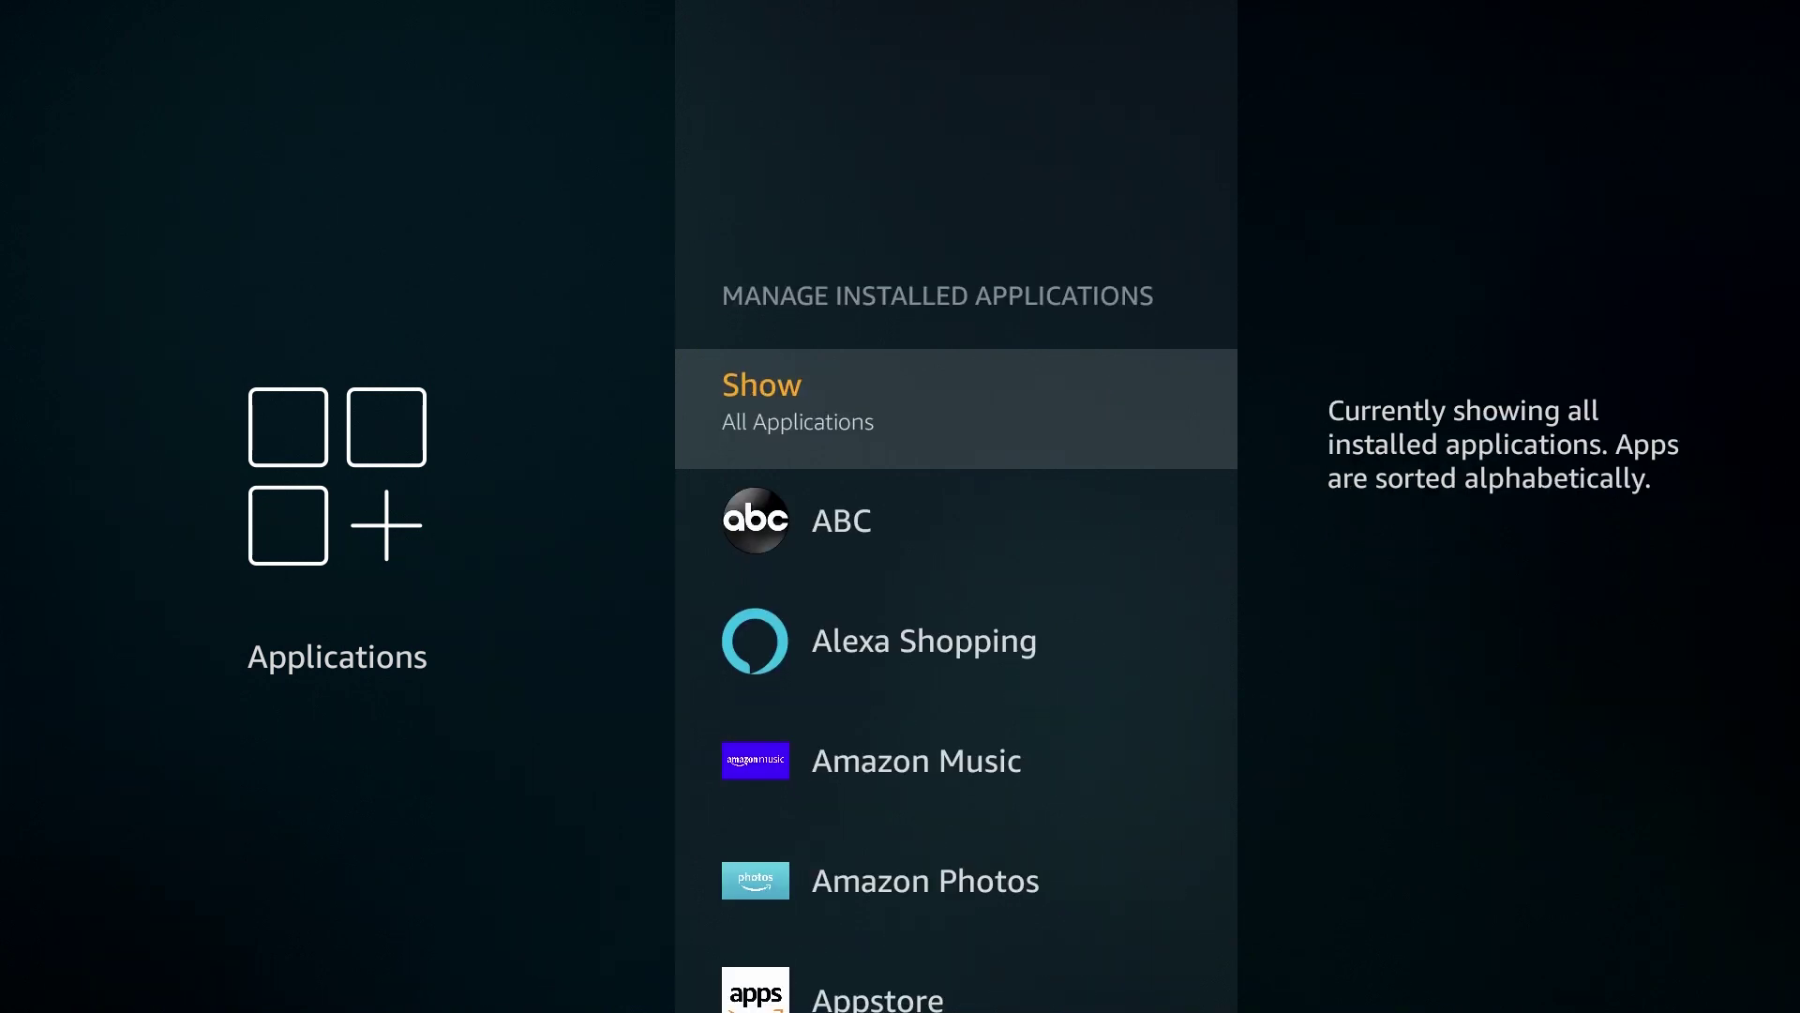
Examine the installed applications down to the end of the list, including their versions, sizes and storage use.
key("Down")
key("Down")
key("Down")
key("Down")
key("Down")
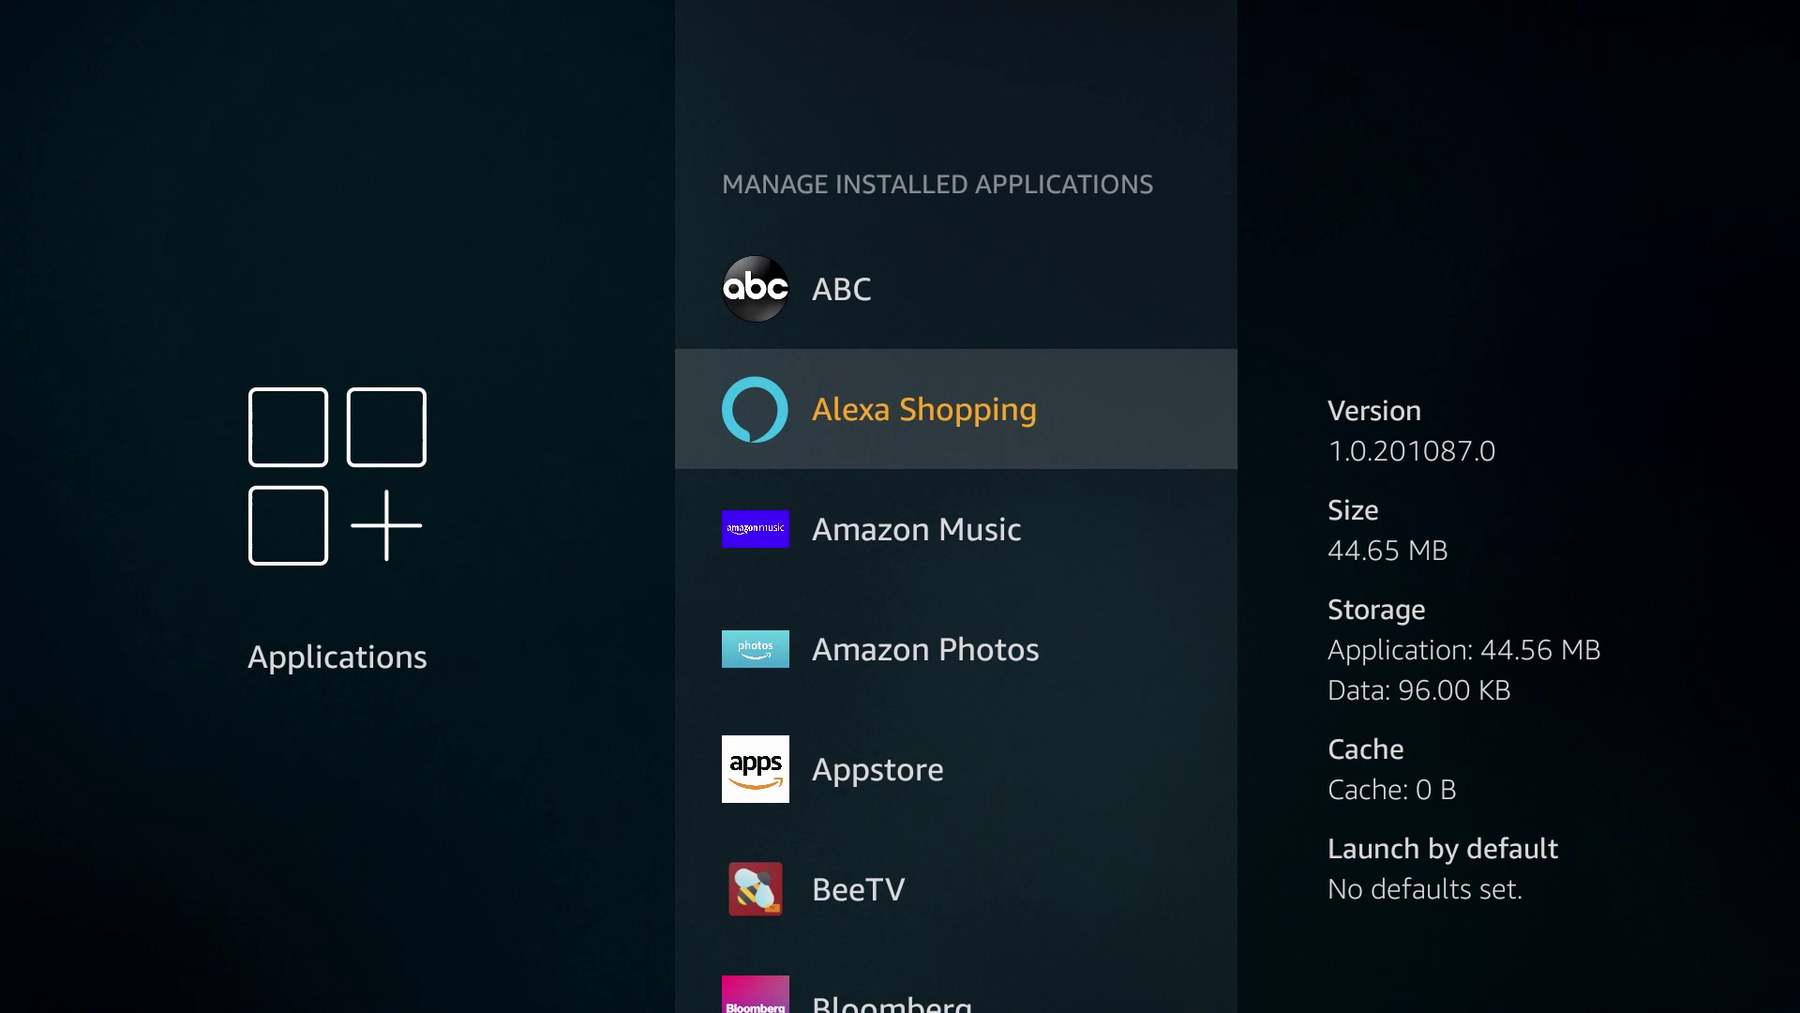
key("Down")
key("Down")
key("Down")
key("Down")
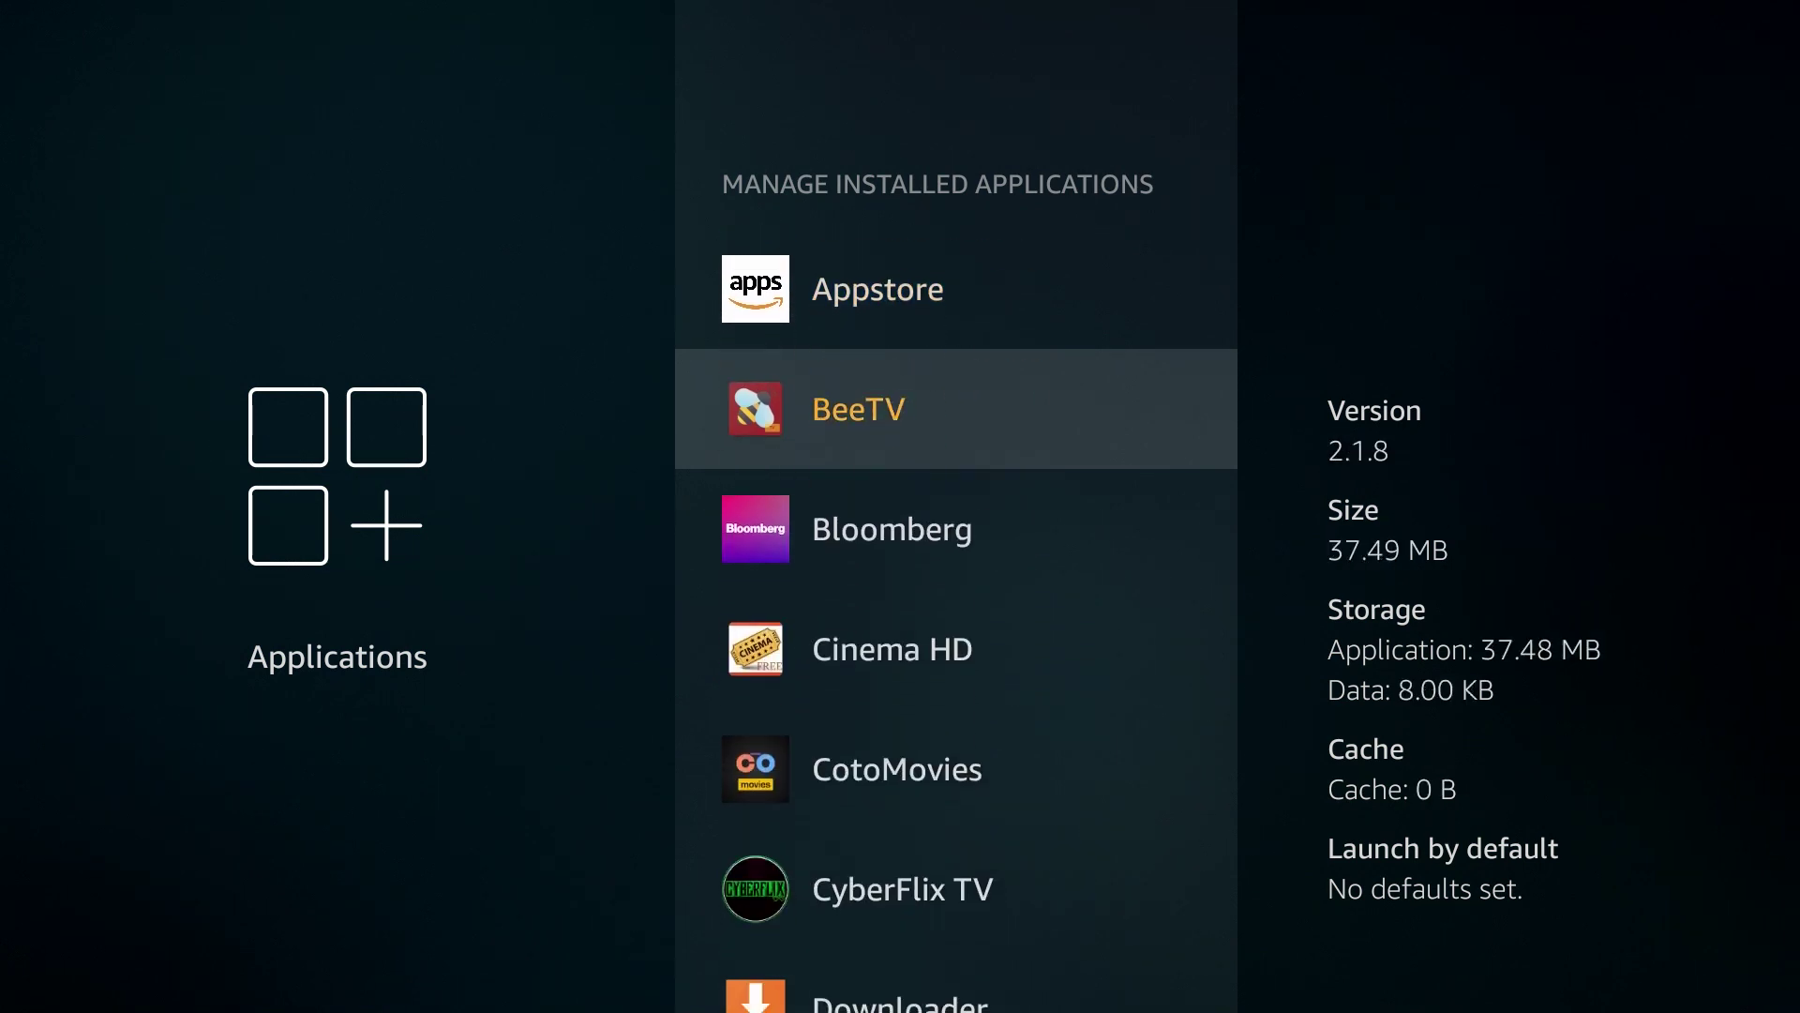
key("Down")
key("Down")
key("Down")
key("Down")
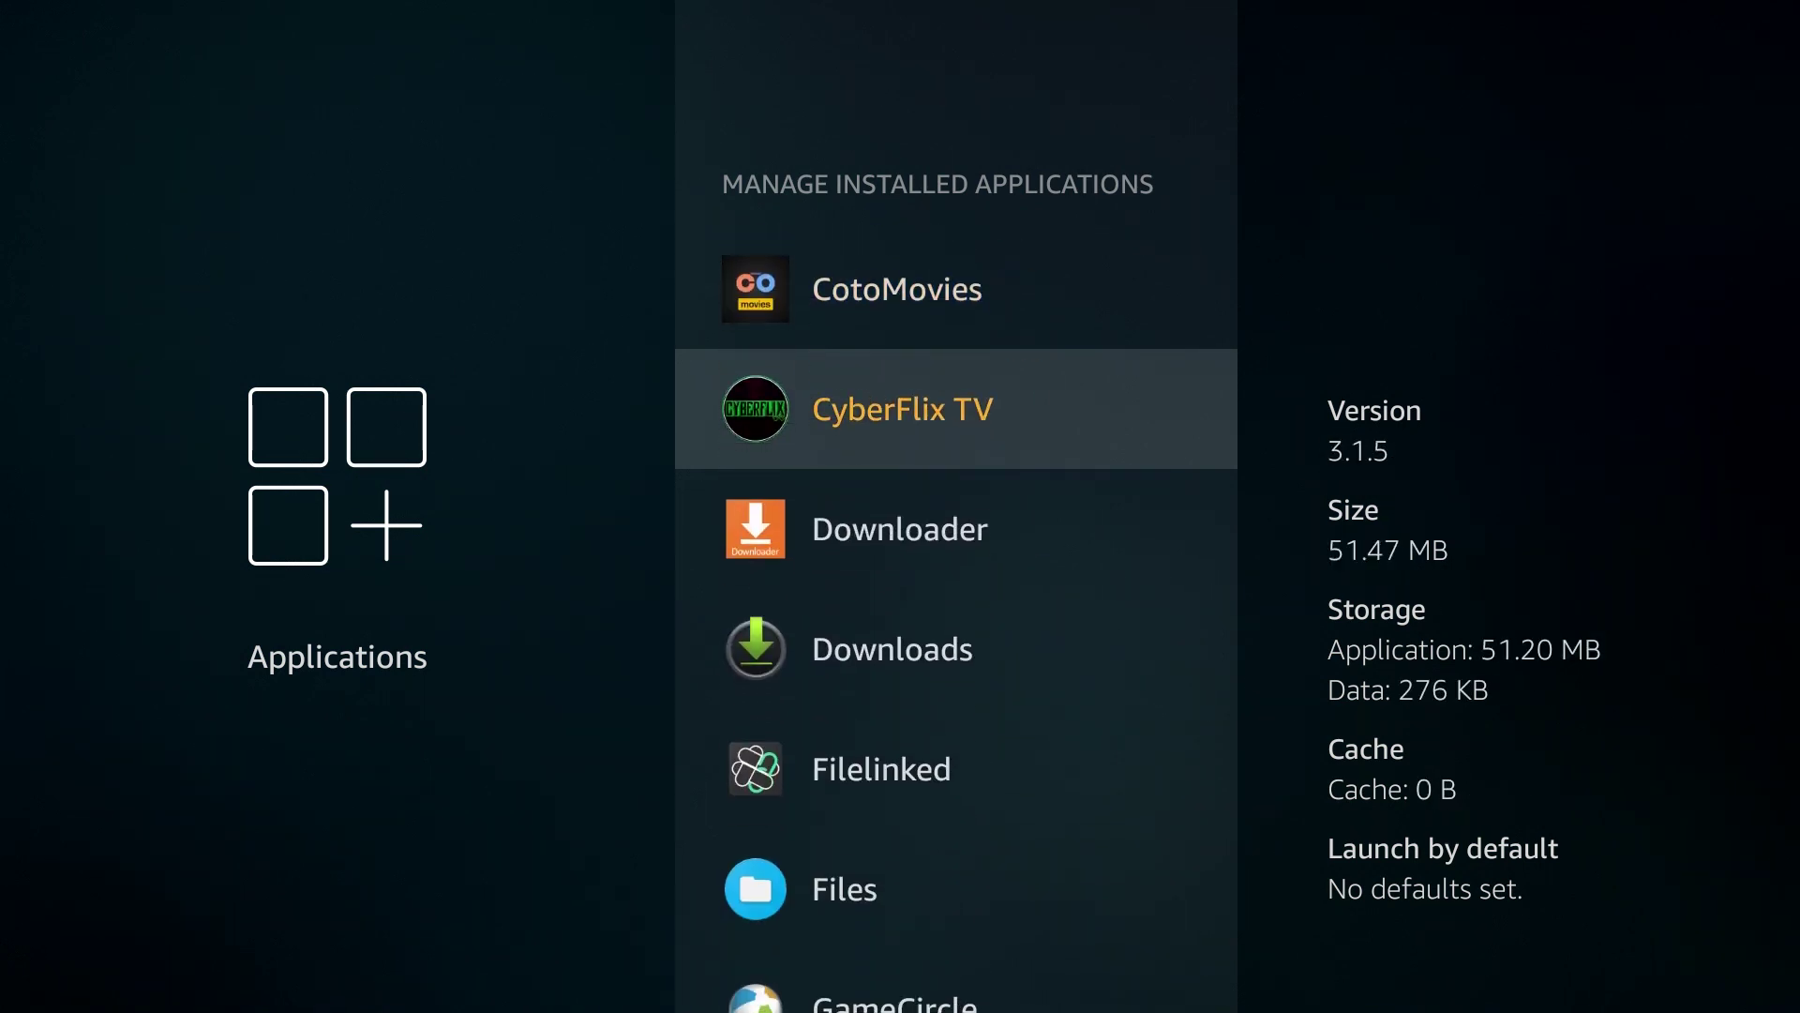
key("Down")
key("Down")
key("Down")
key("Down")
key("Down")
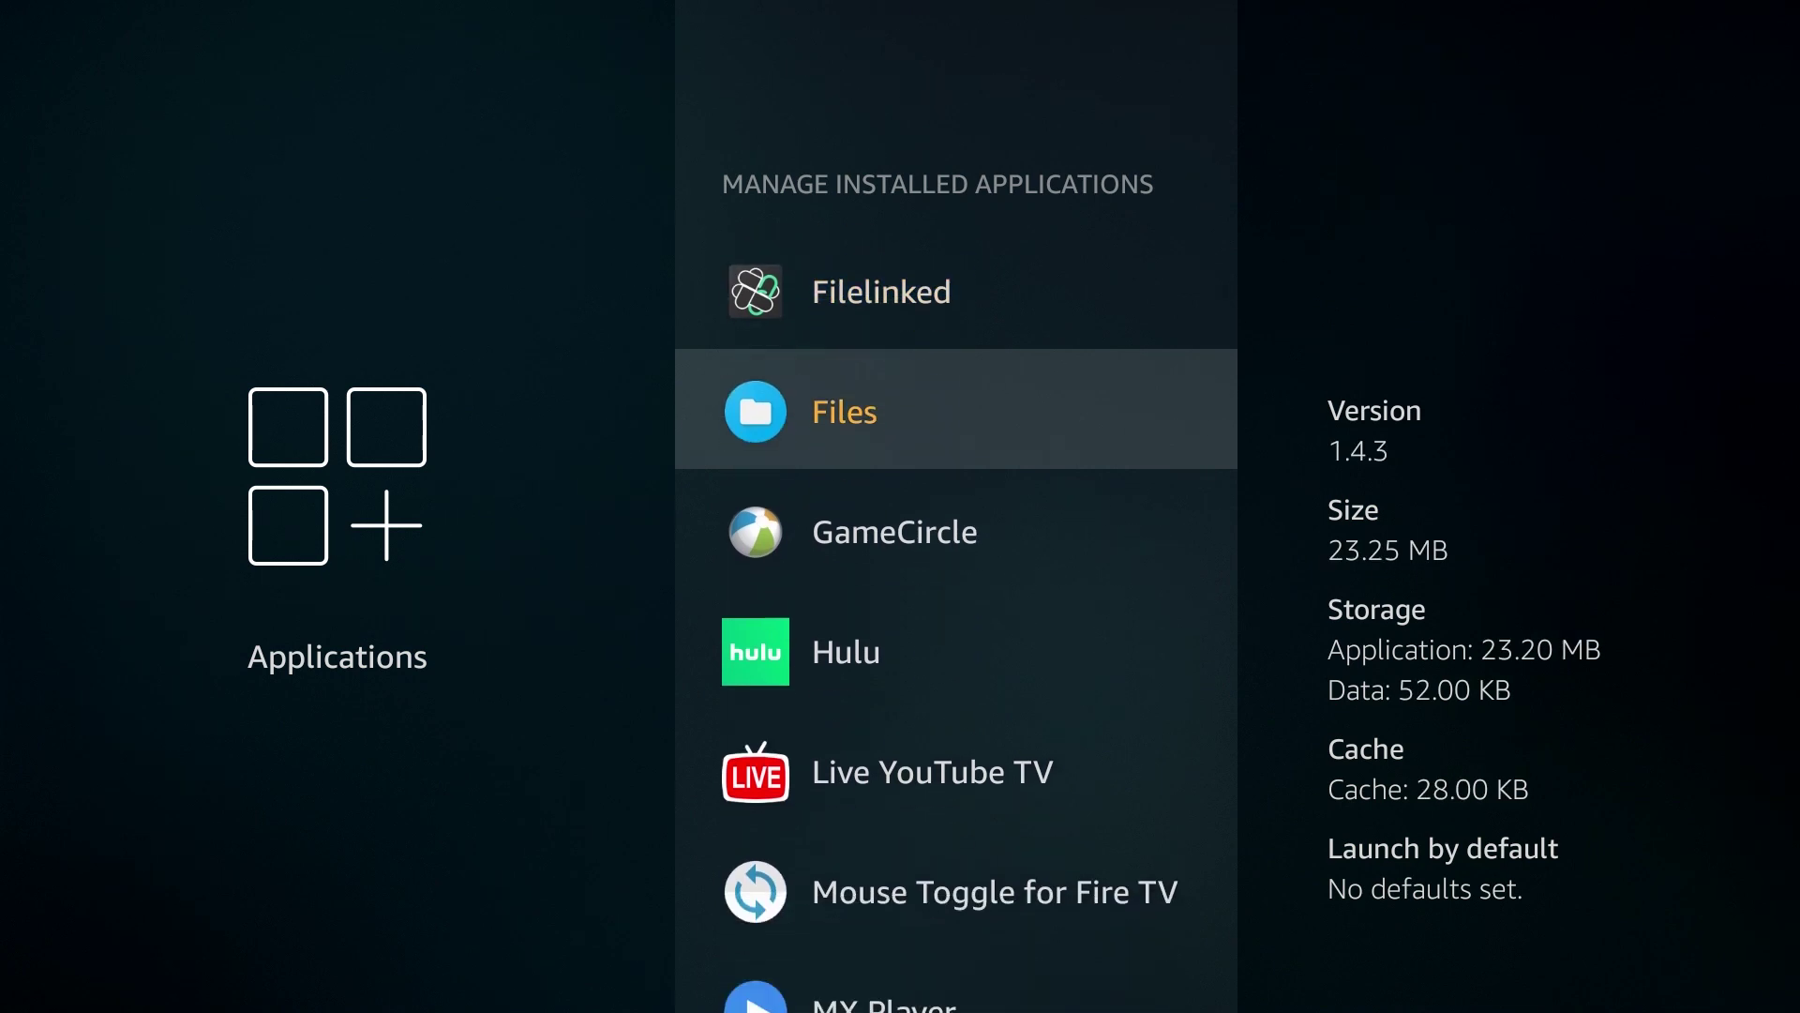
key("Down")
key("Down")
key("Down")
key("Down")
key("Down")
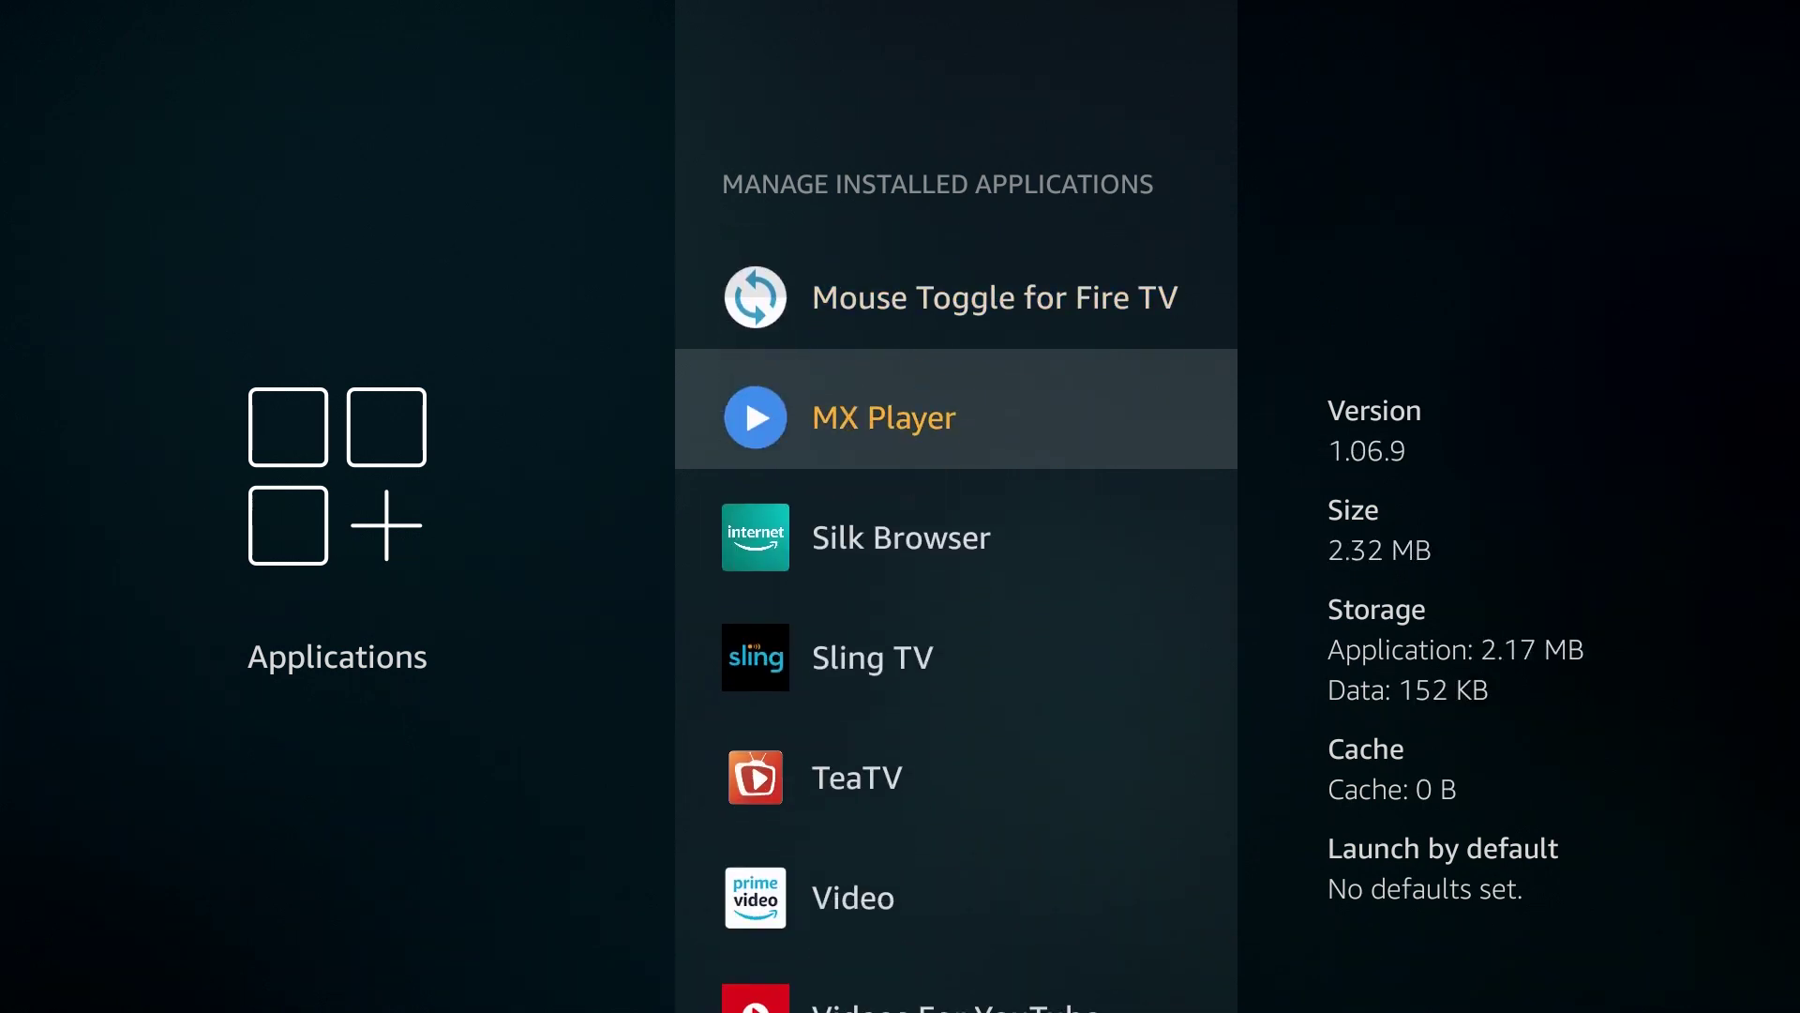
key("Down")
key("Down")
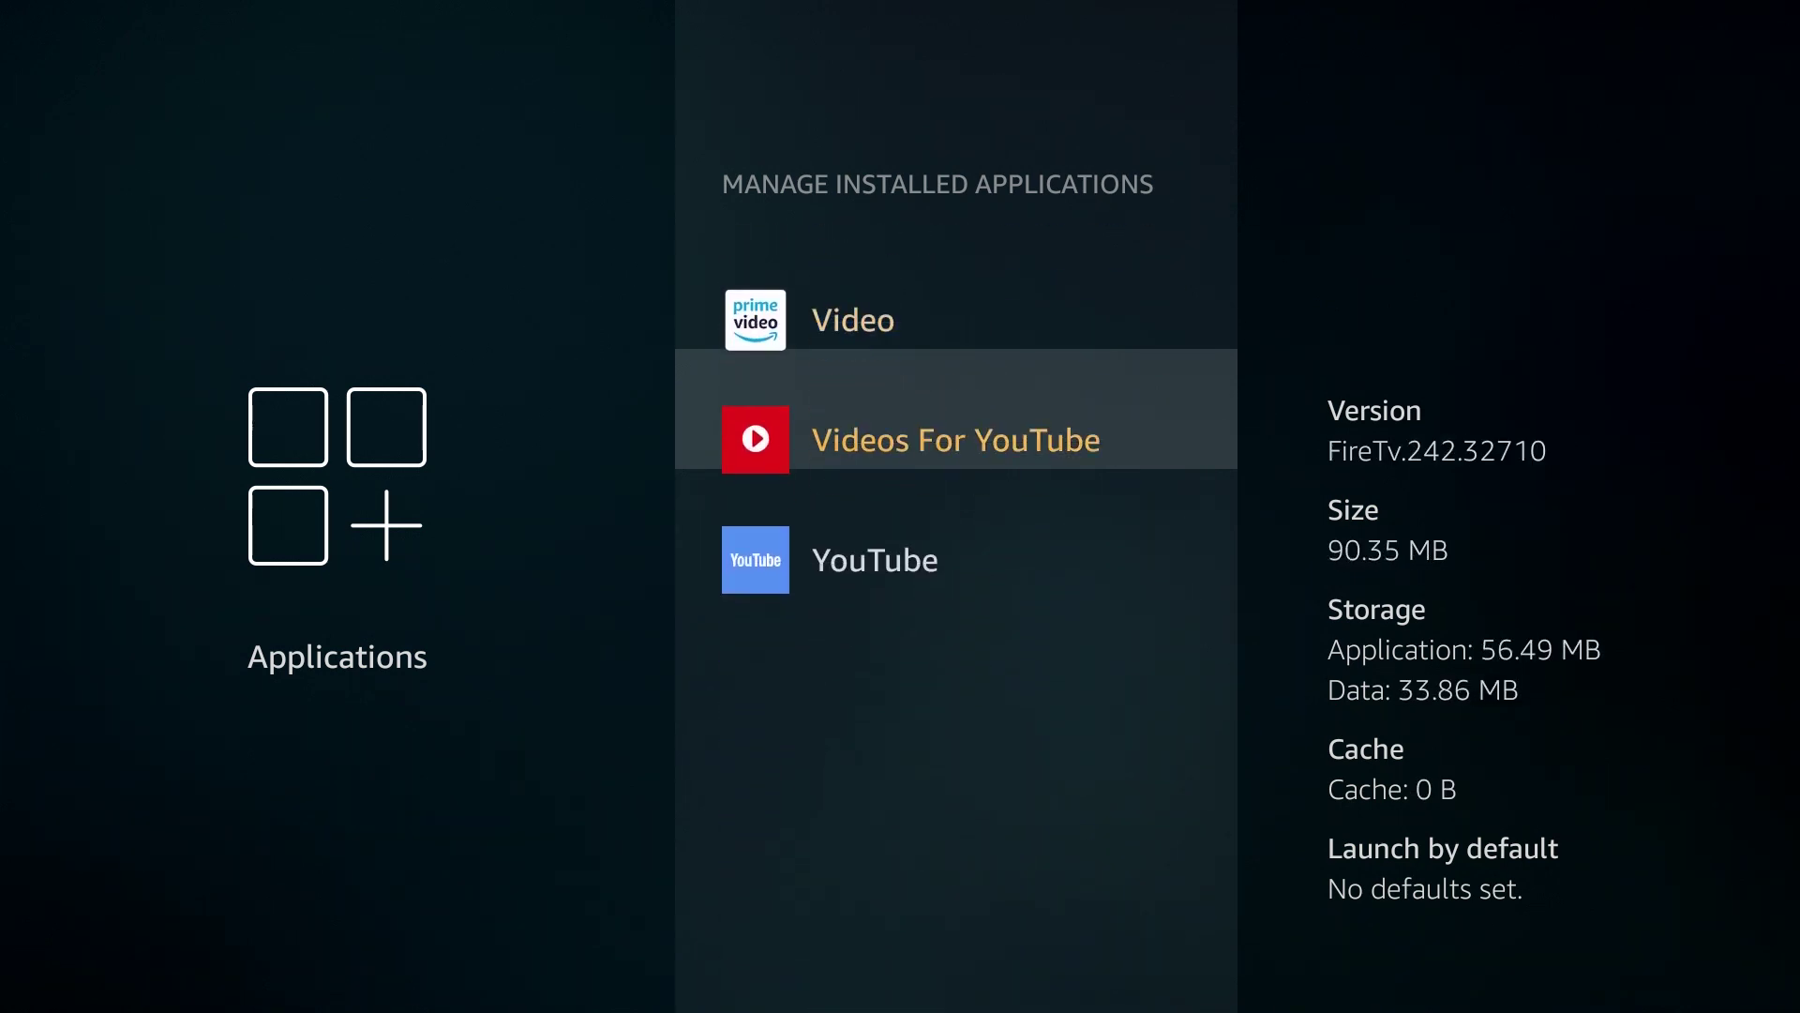
Uninstall Sling TV and confirm its removal from the device.
key("Up")
key("Up")
key("Up")
key("Up")
key("Up")
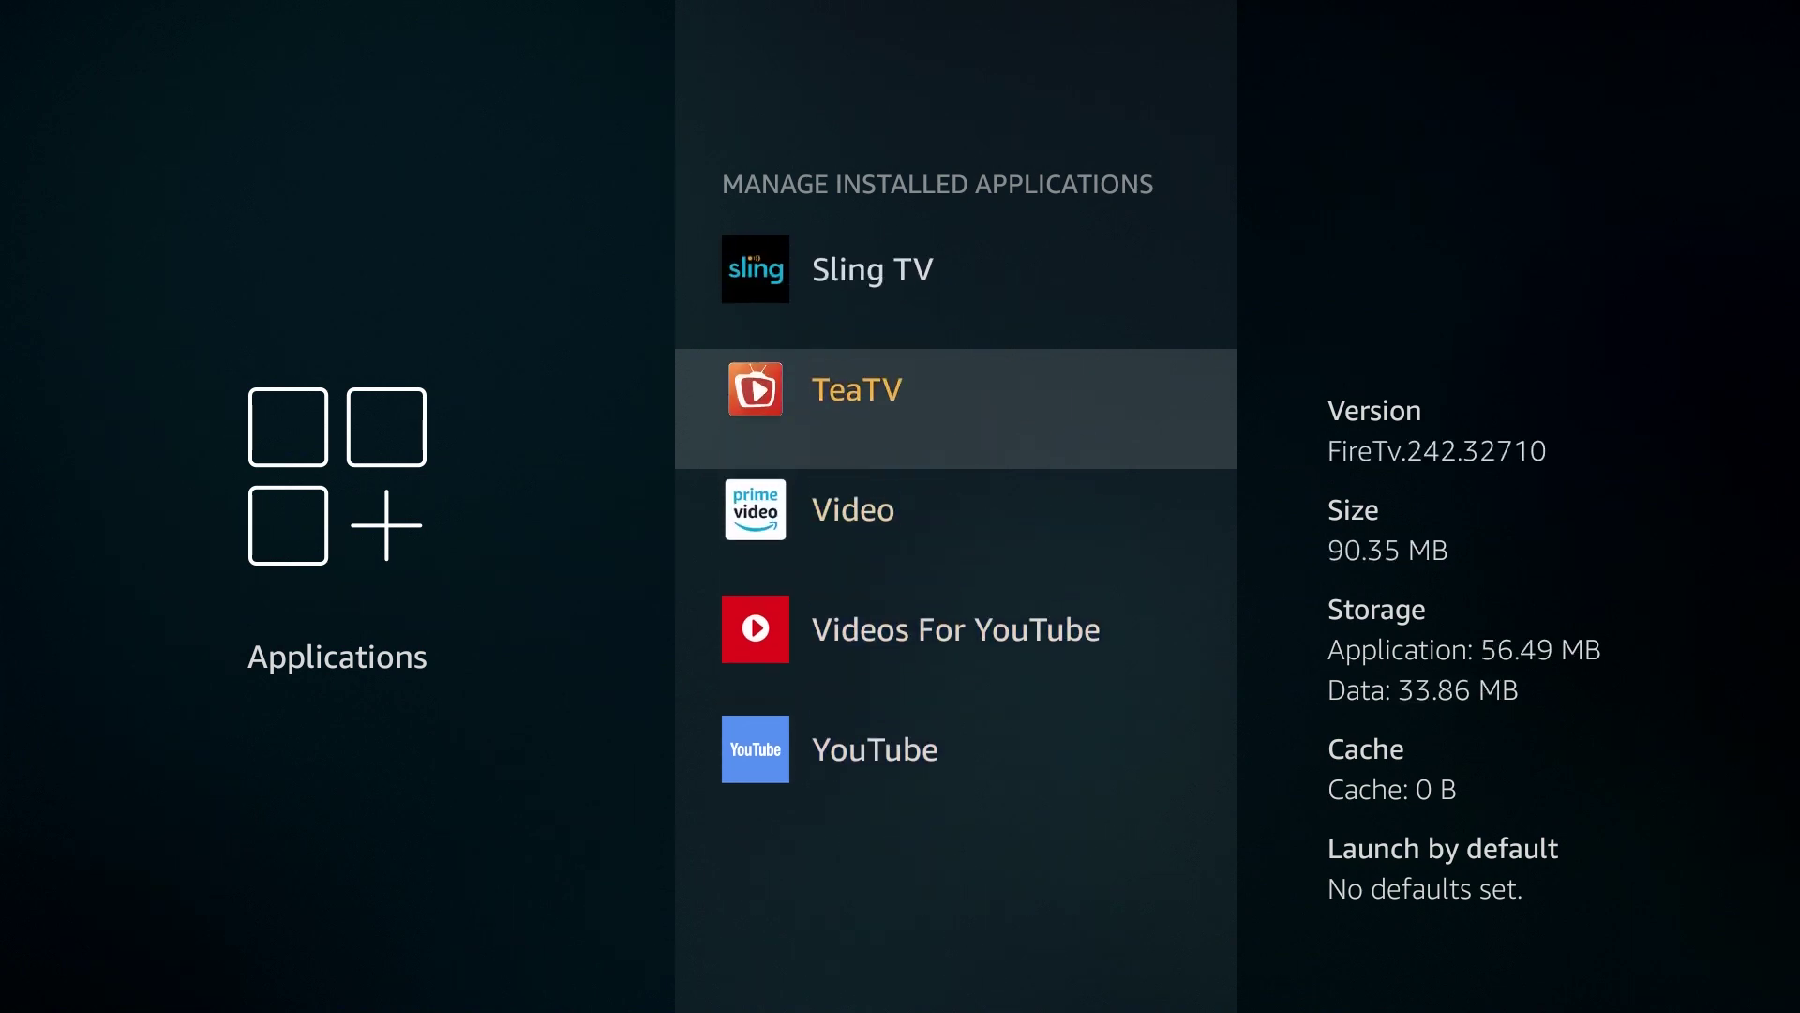
key("Up")
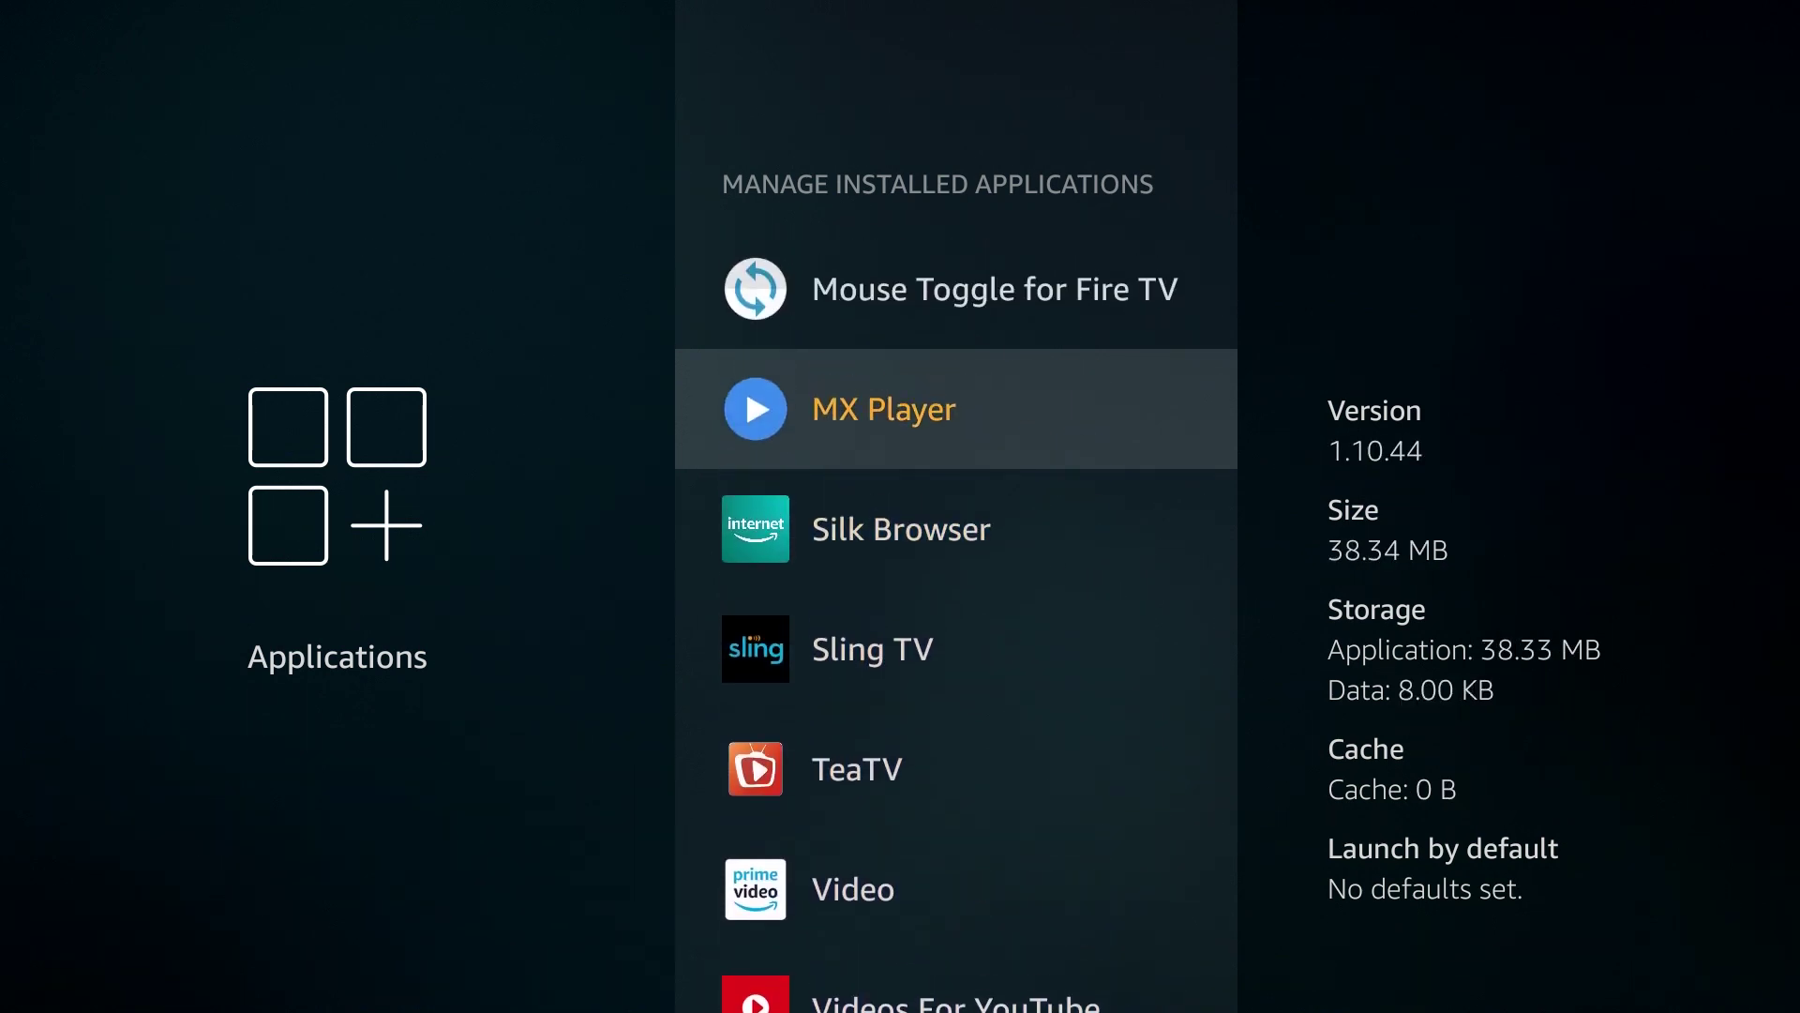
key("Down")
key("Down")
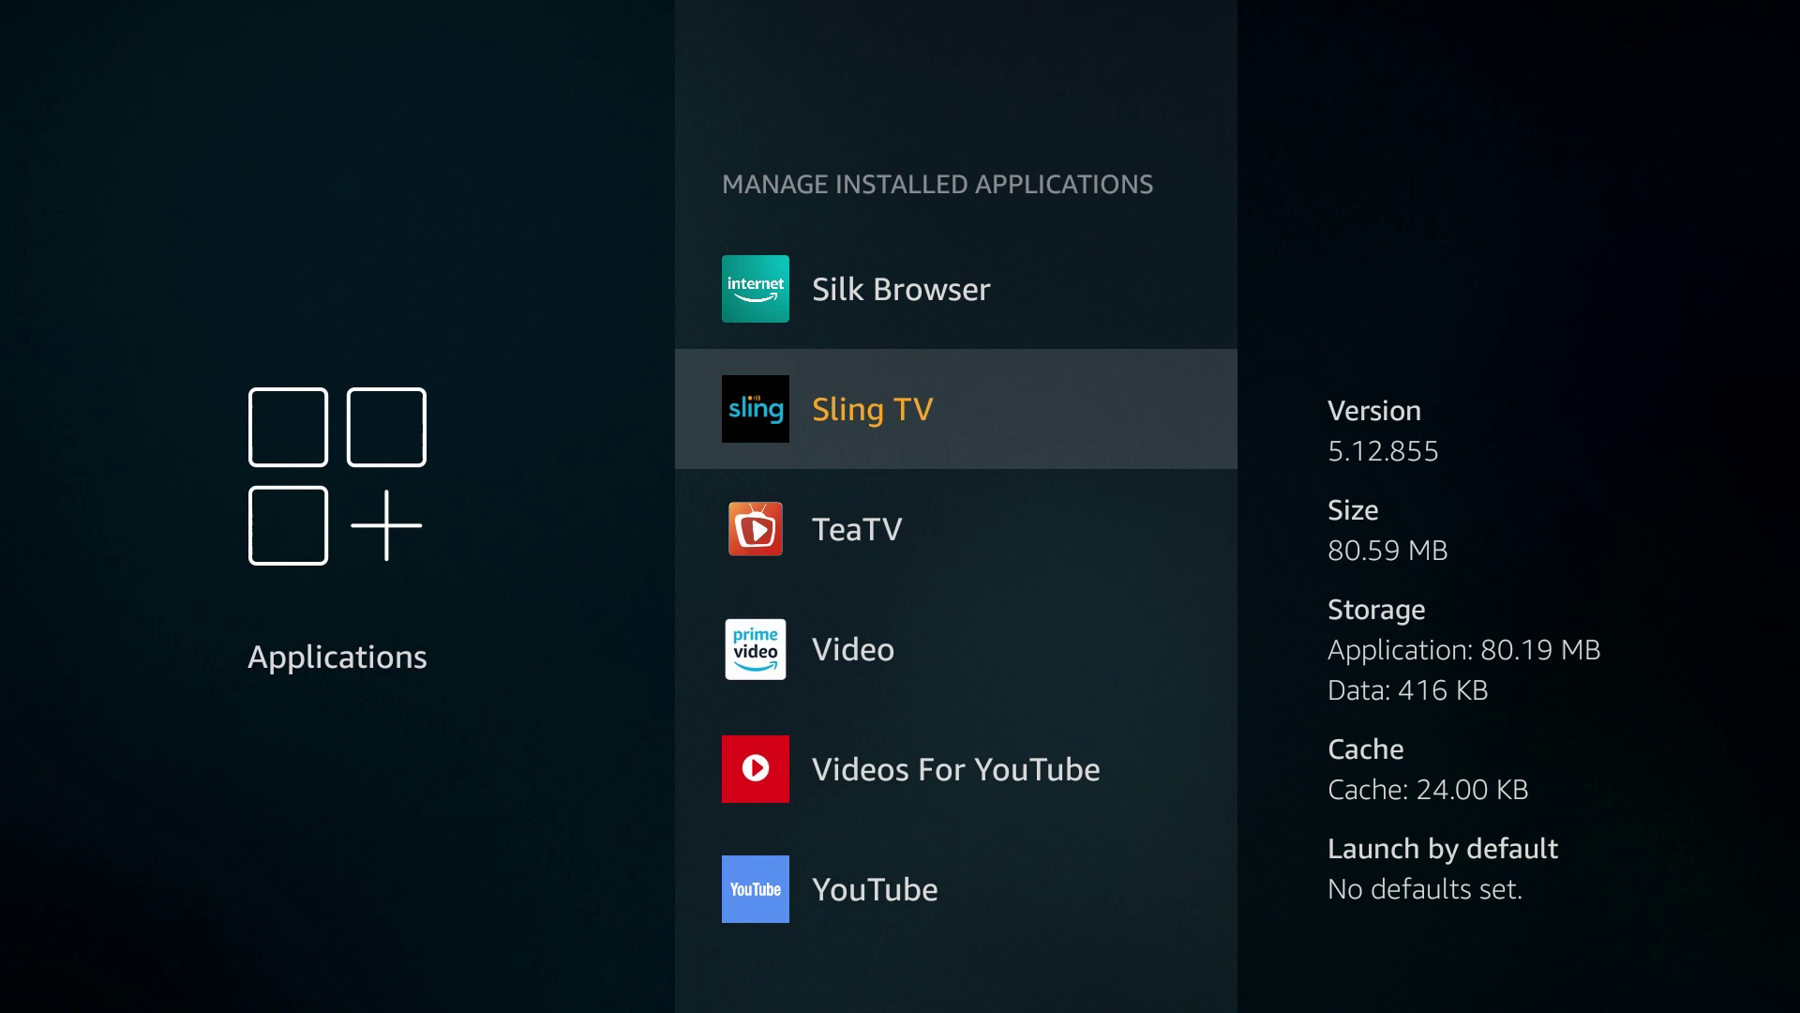
key("Return")
key("Down")
key("Down")
key("Down")
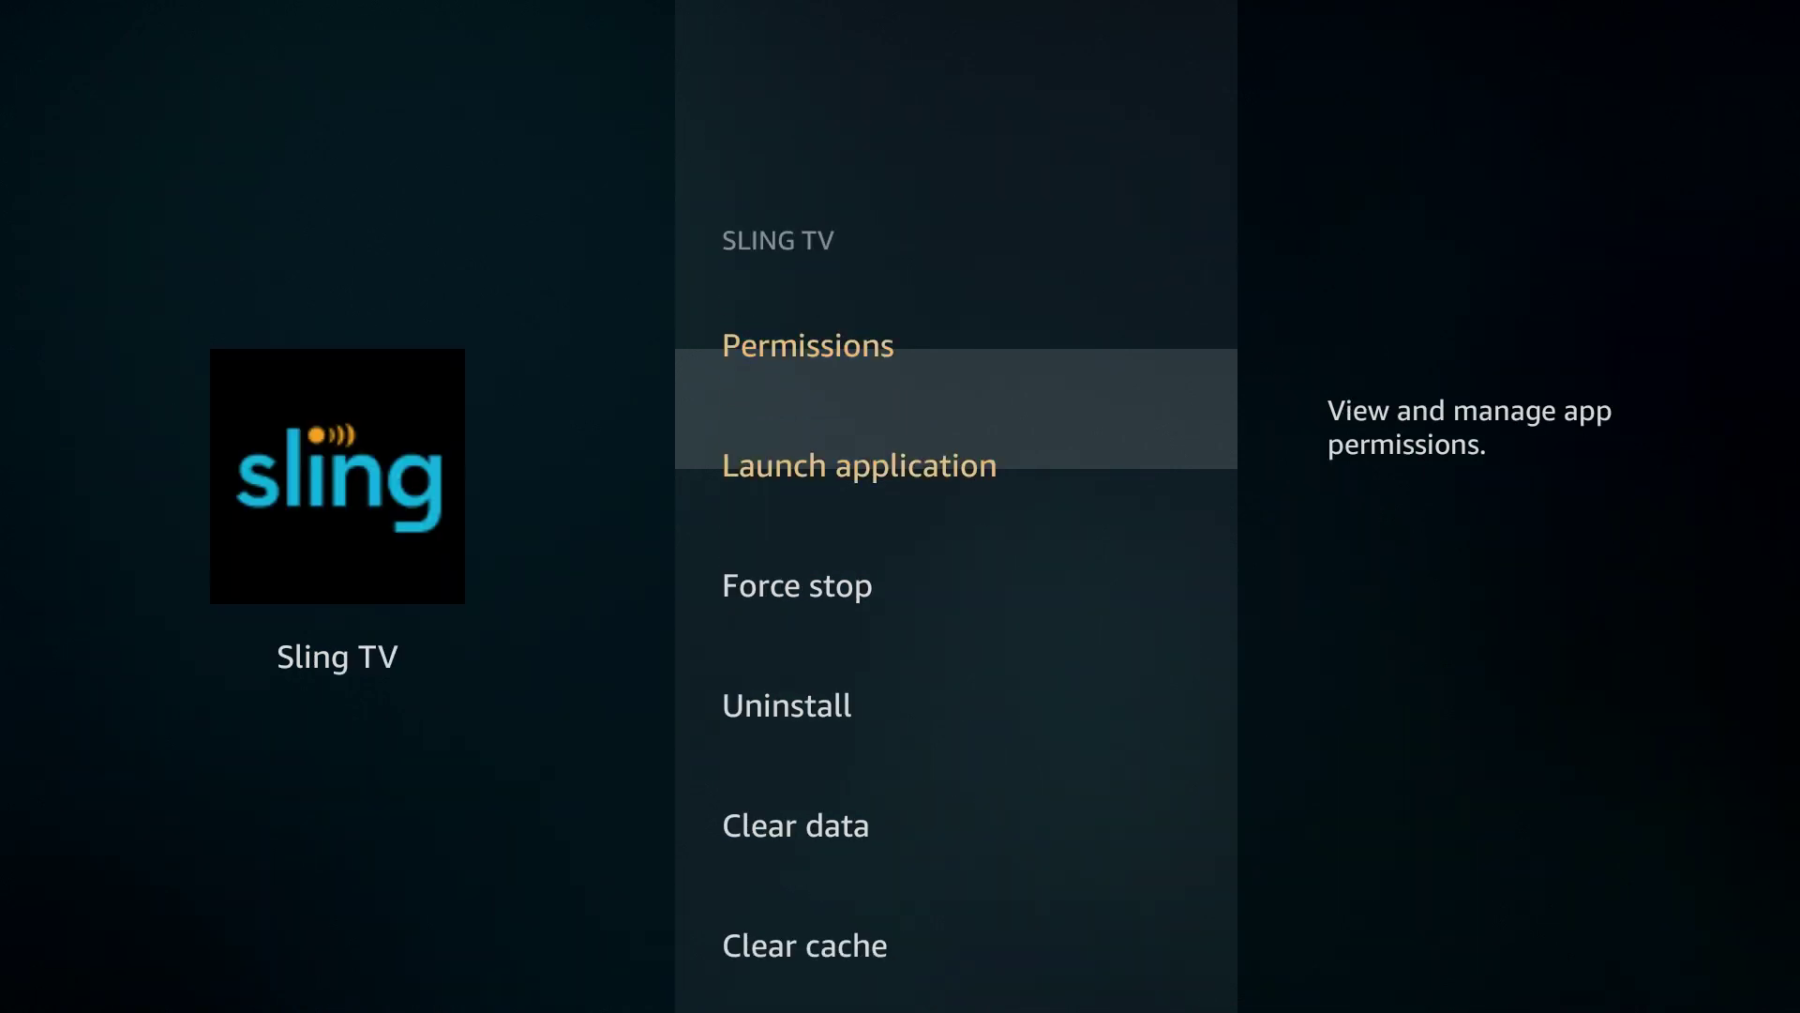
key("Return")
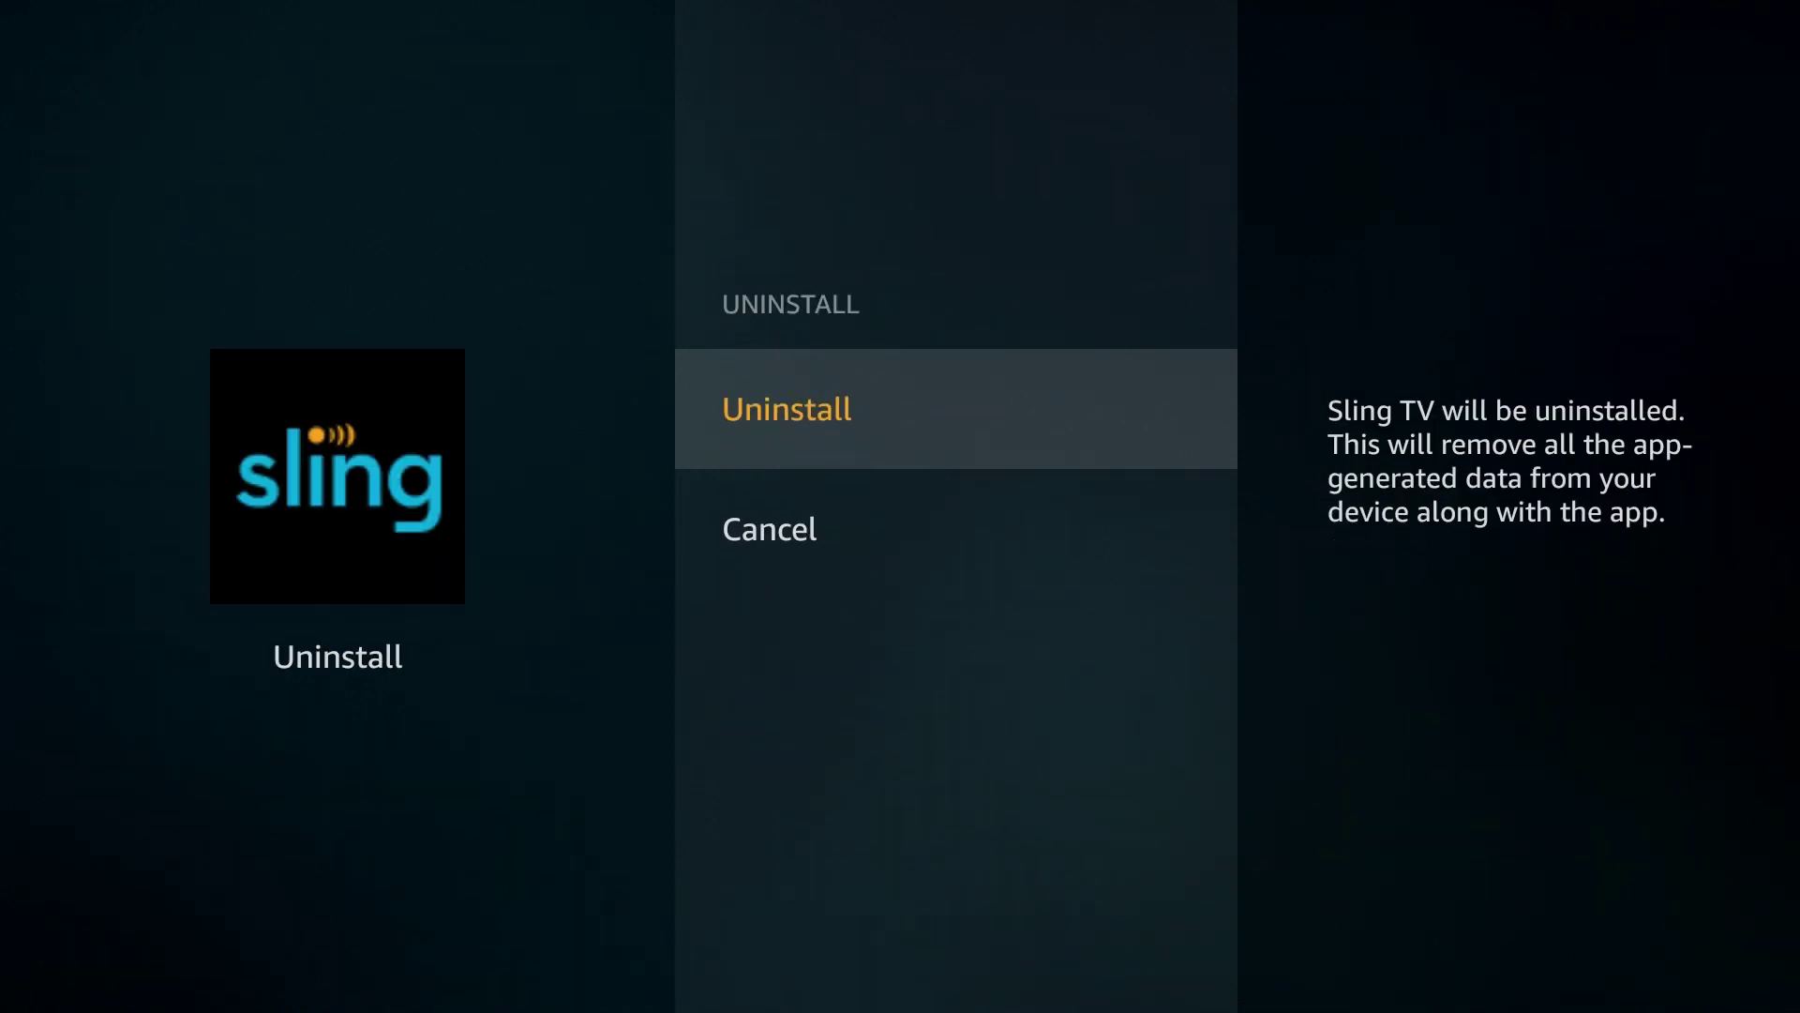
key("Return")
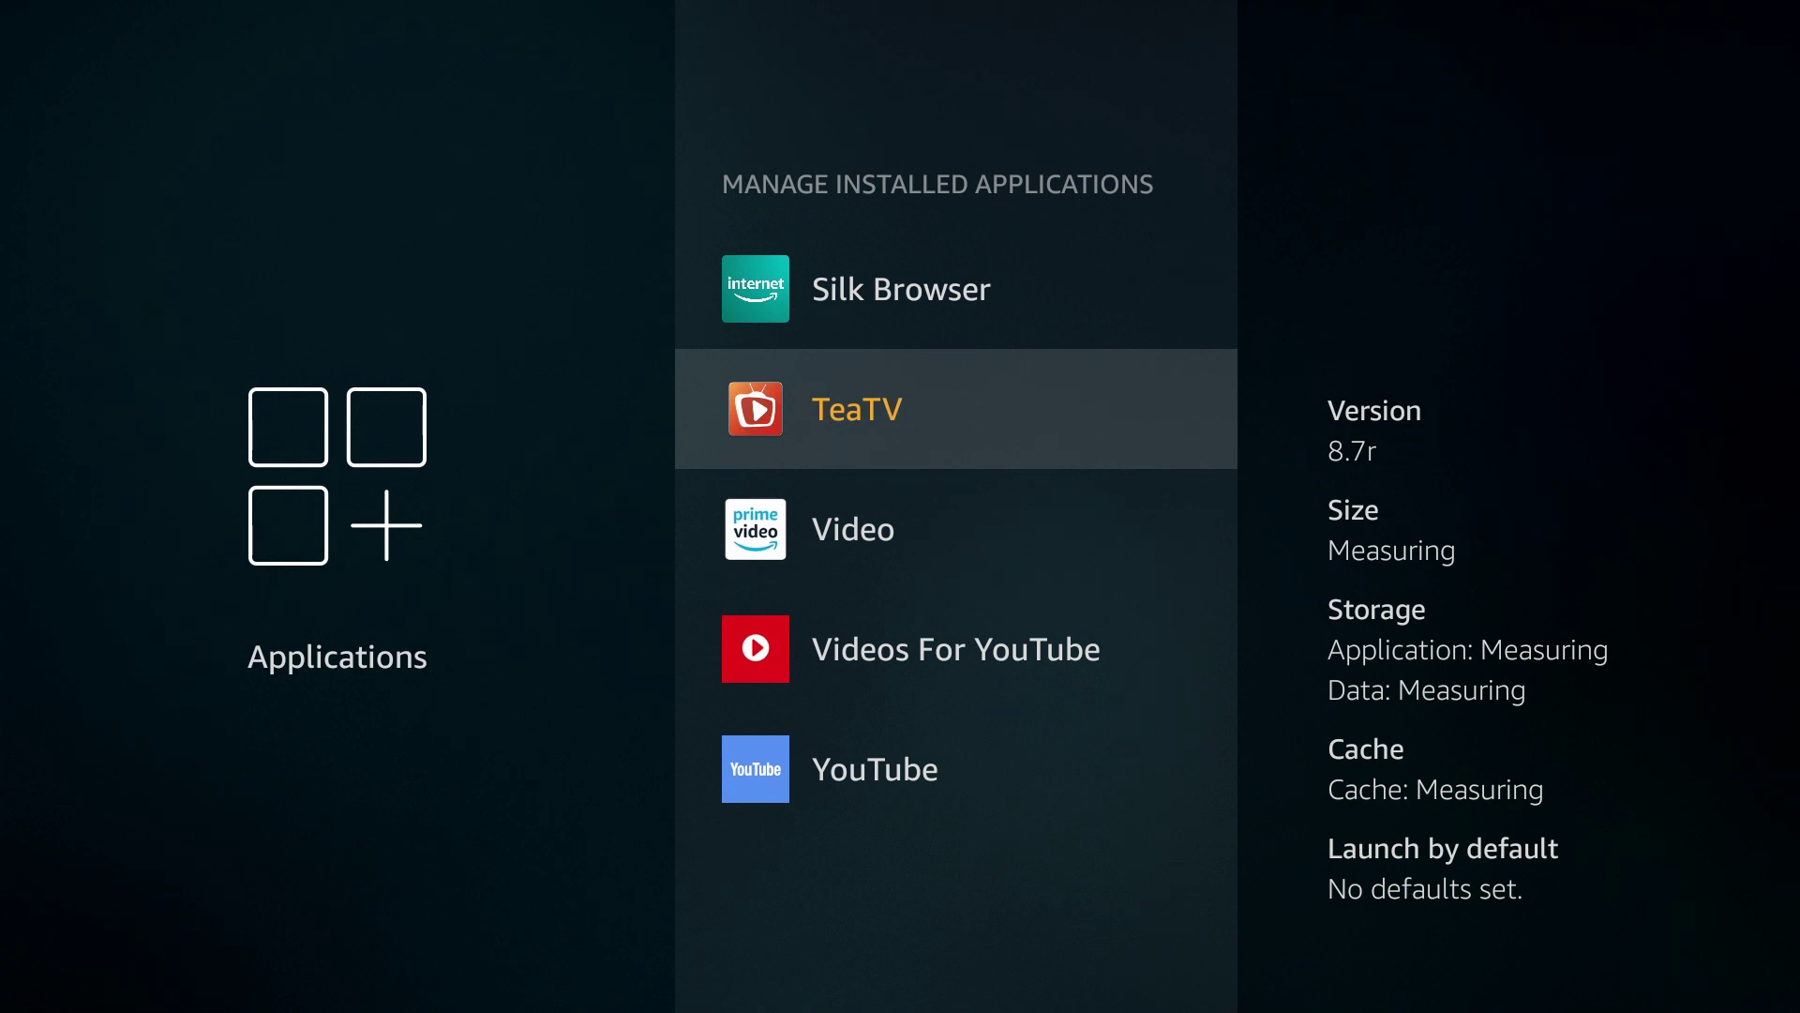
Open the management options for Cinema HD from the installed applications list.
key("Up")
key("Up")
key("Up")
key("Up")
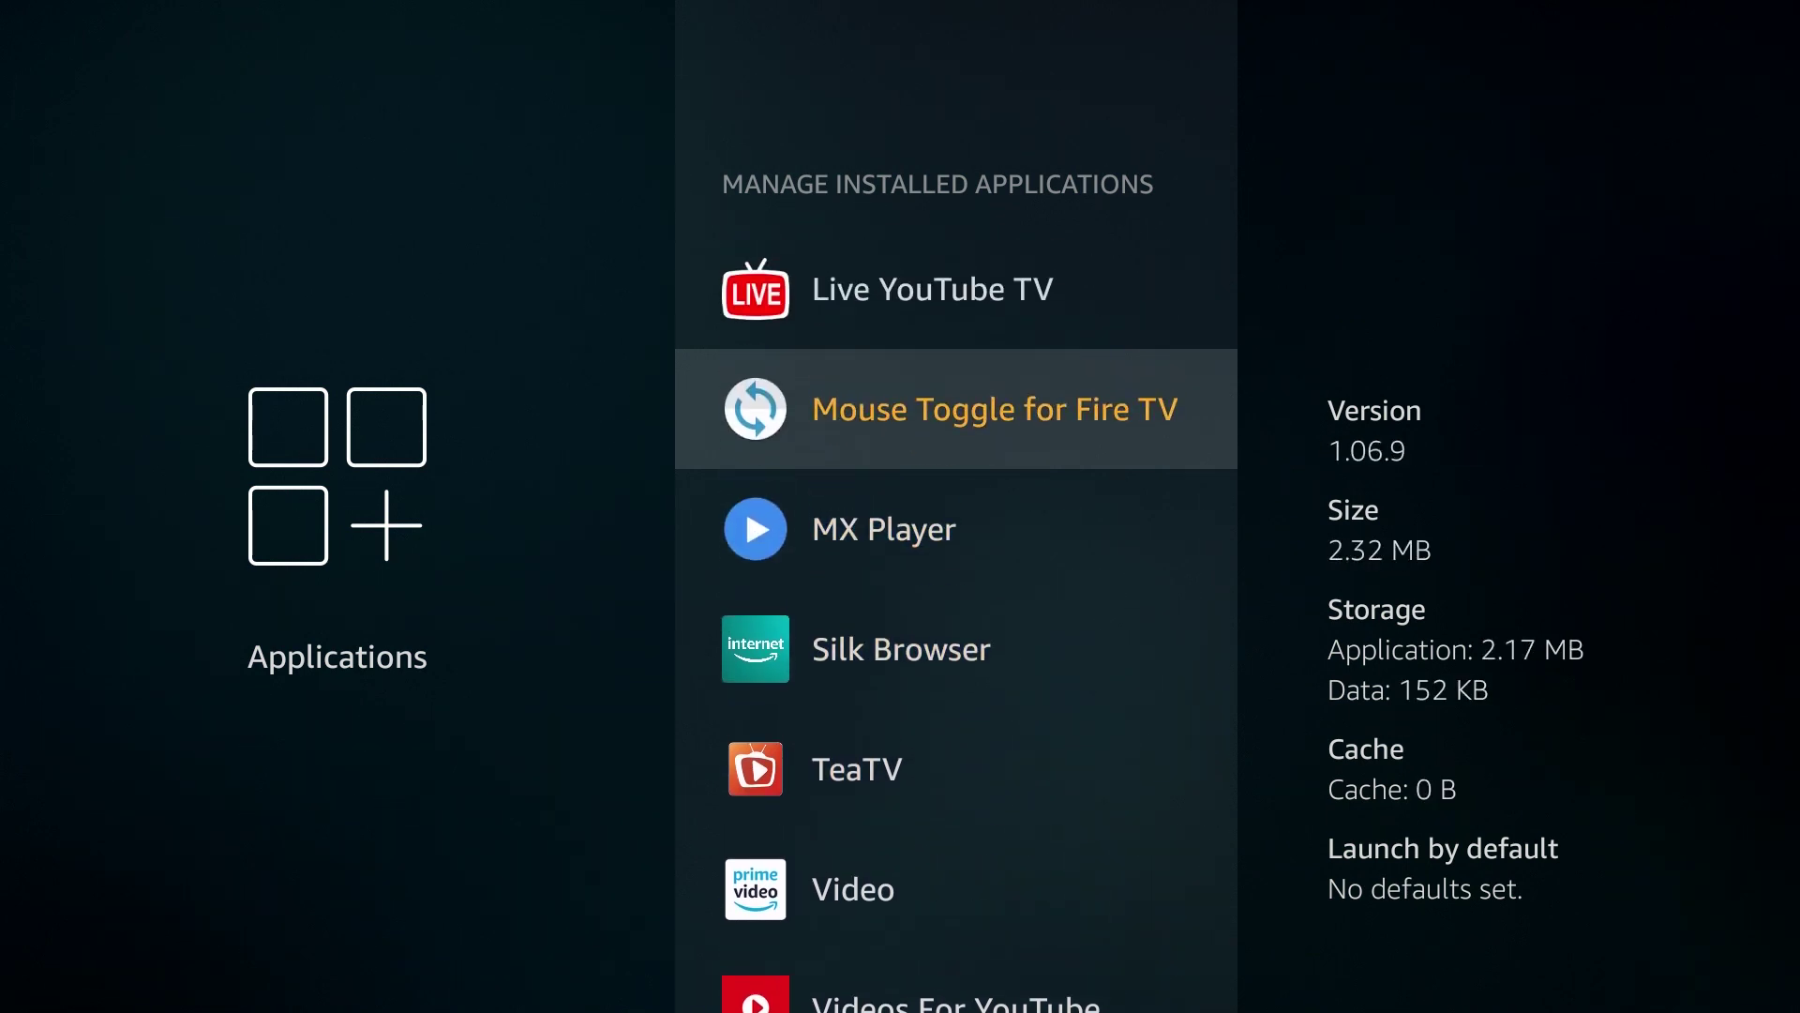
key("Up")
key("Up")
key("Up")
key("Up")
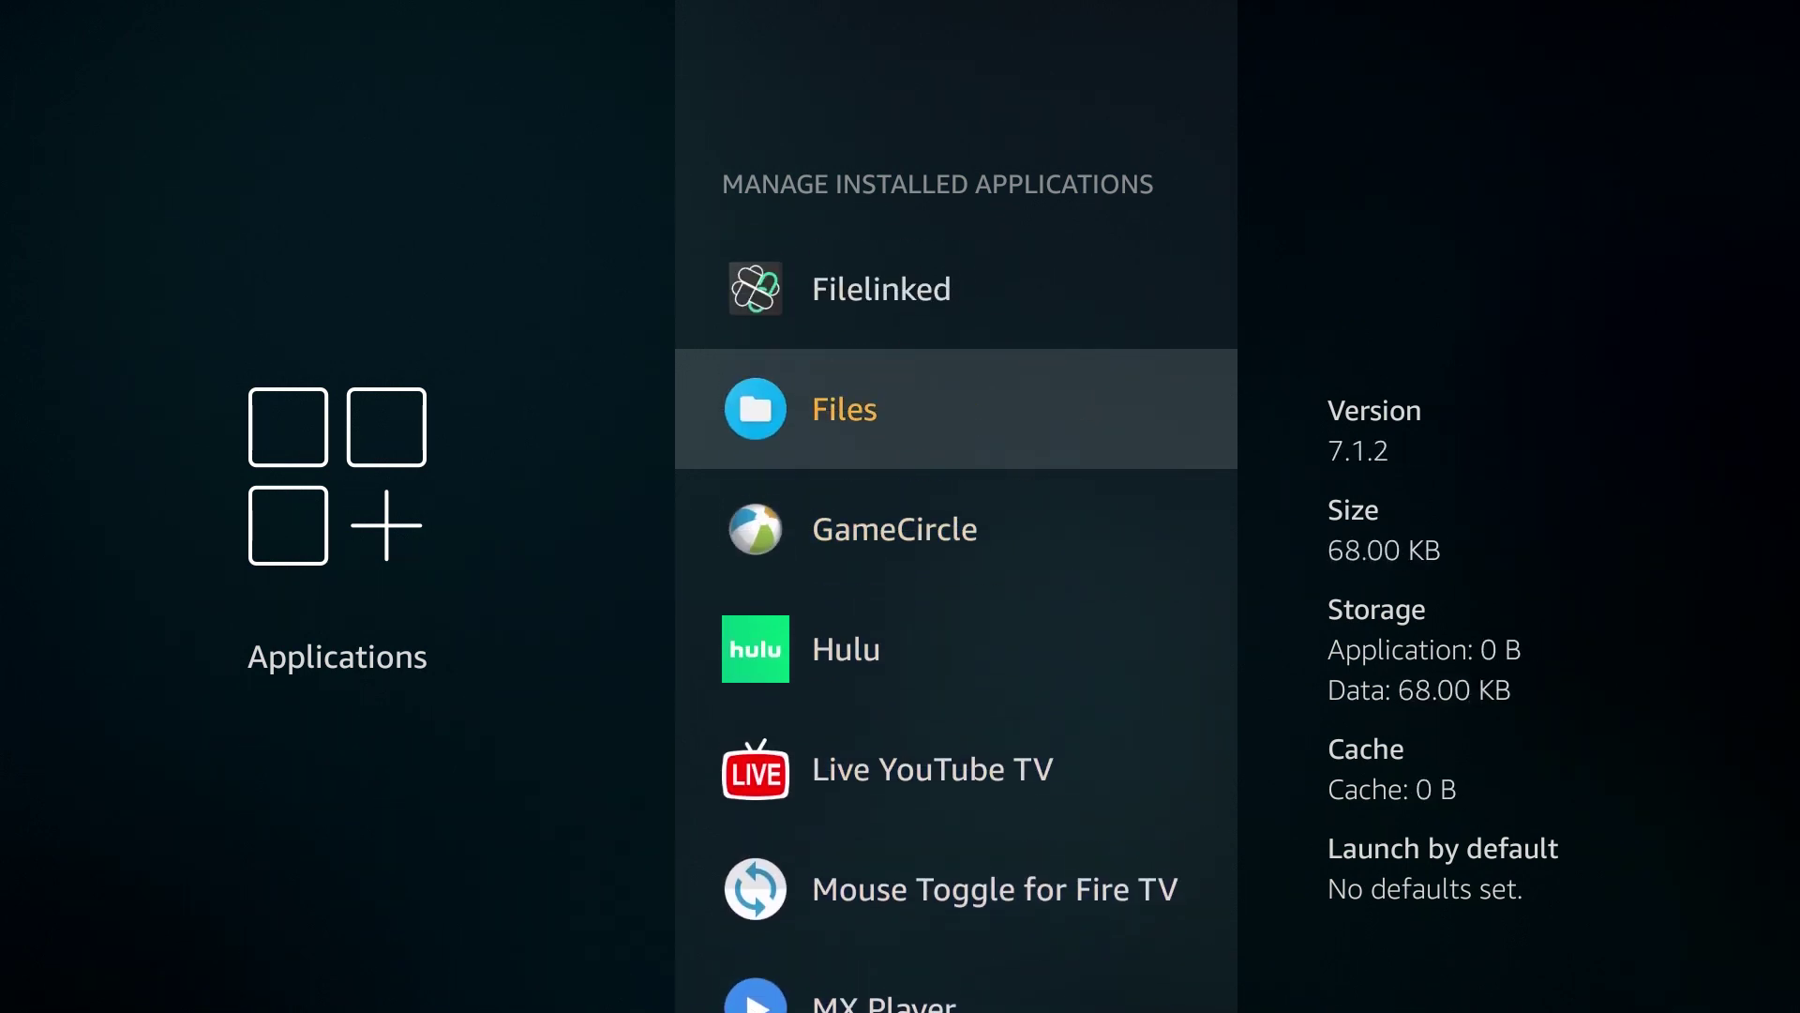
key("Up")
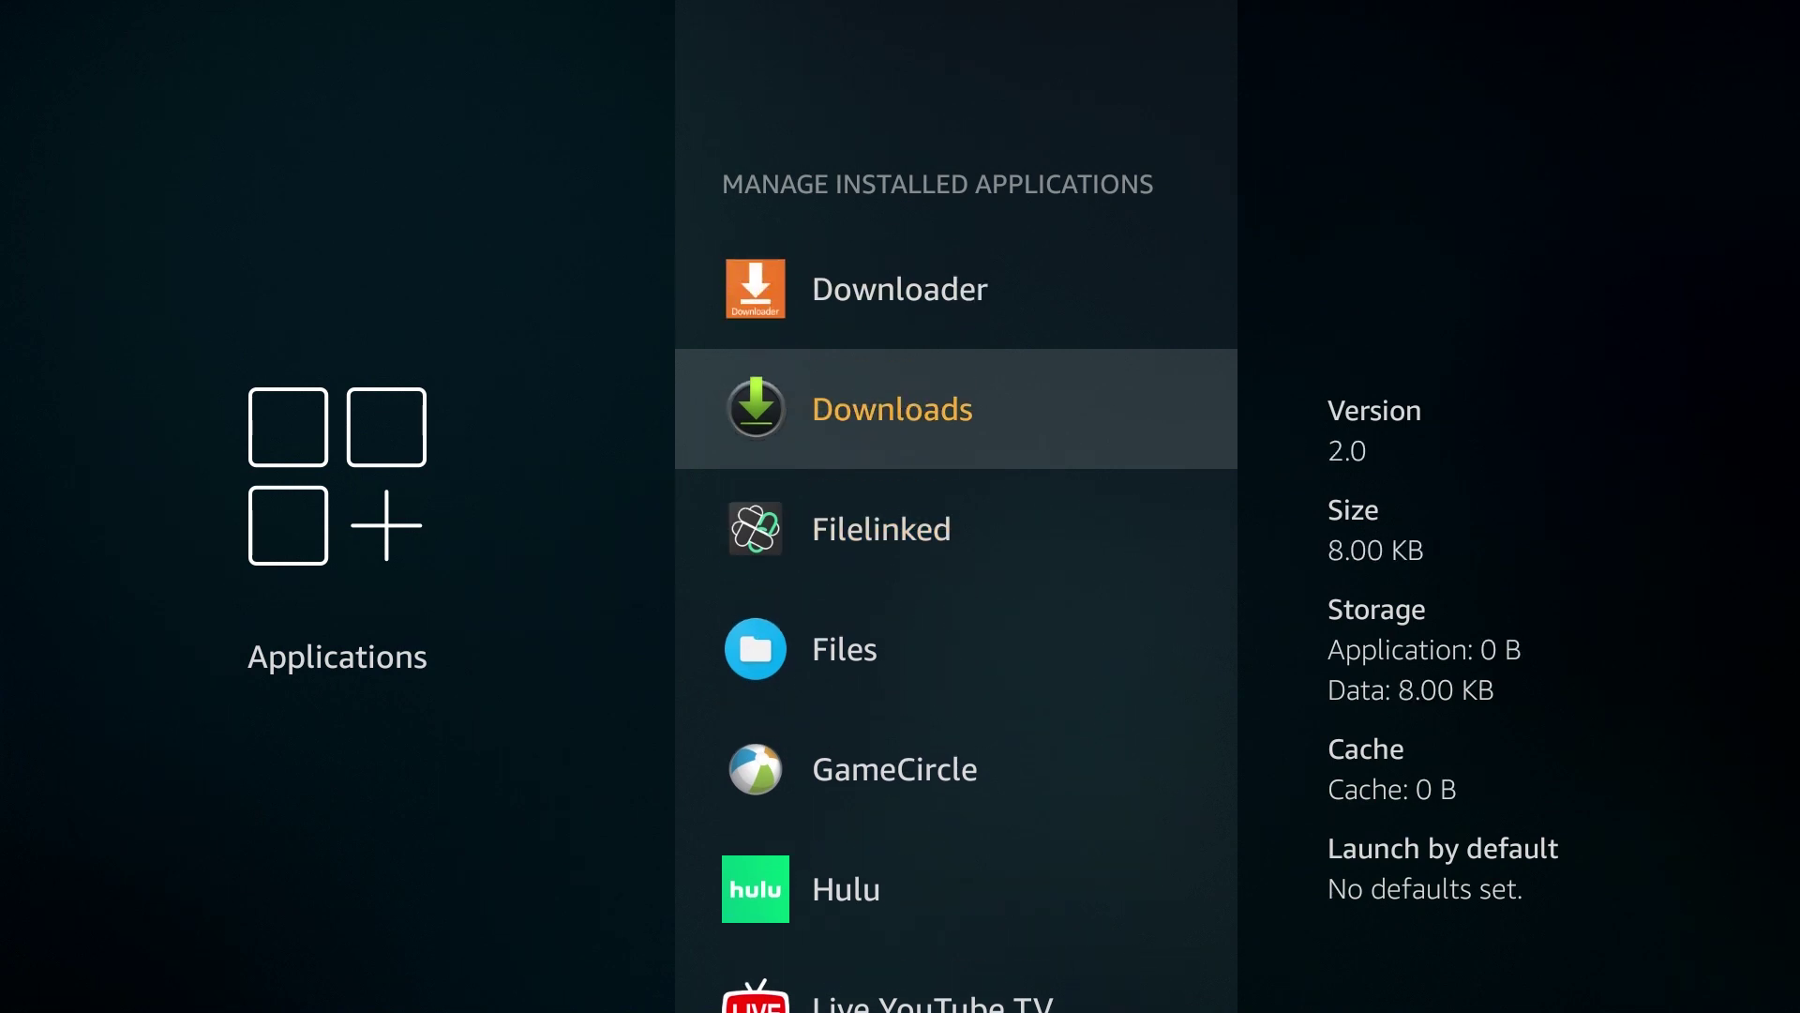
key("Up")
key("Up")
key("Up")
key("Up")
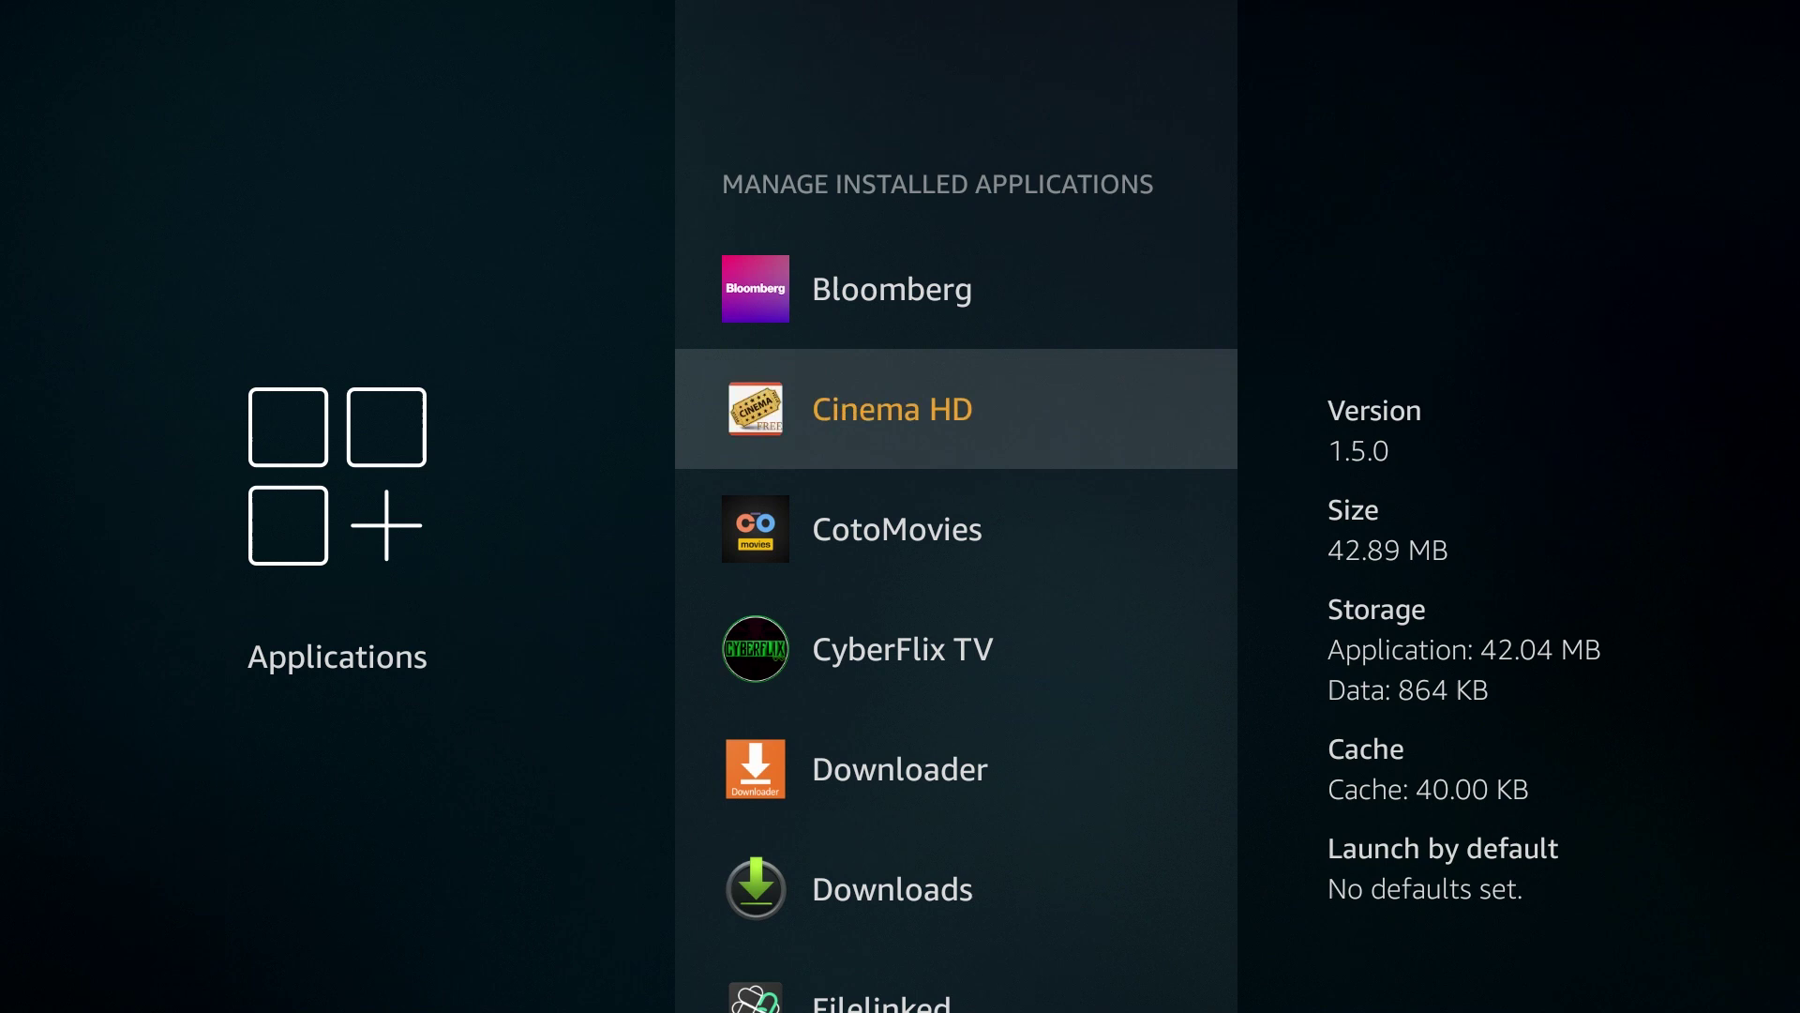
key("Return")
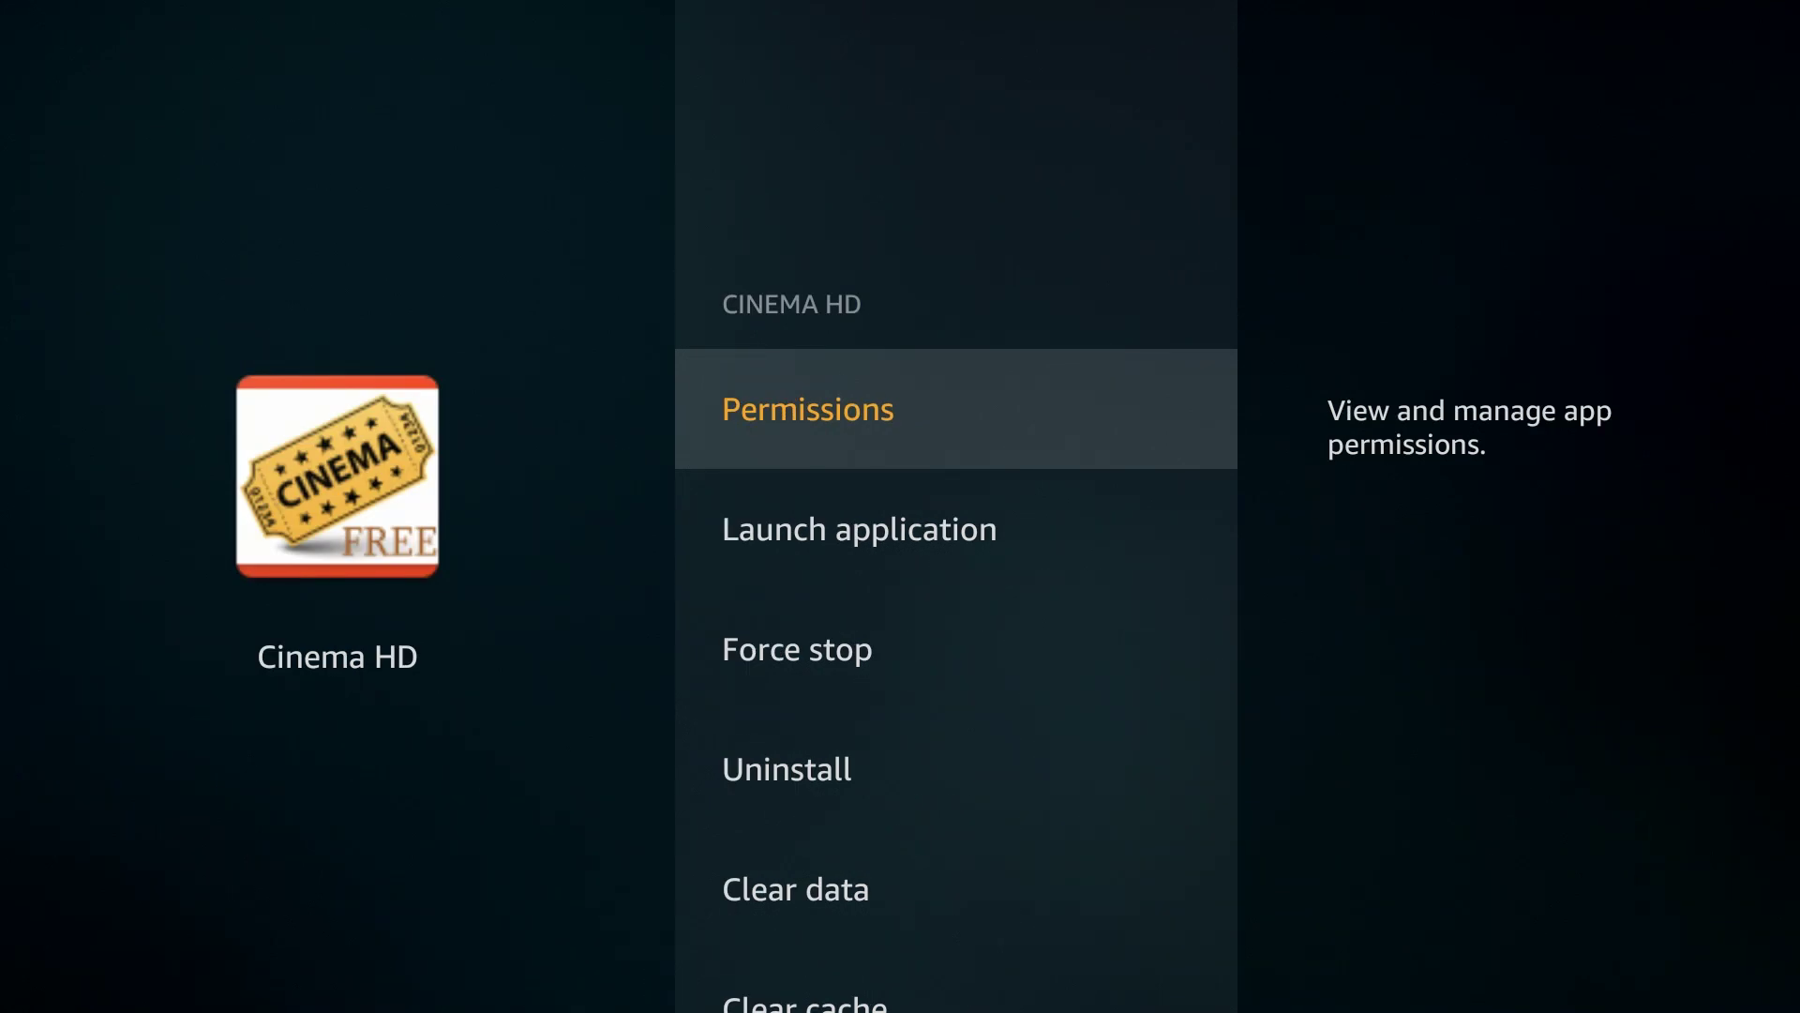
Clear the cache of Cinema HD.
key("Down")
key("Down")
key("Down")
key("Down")
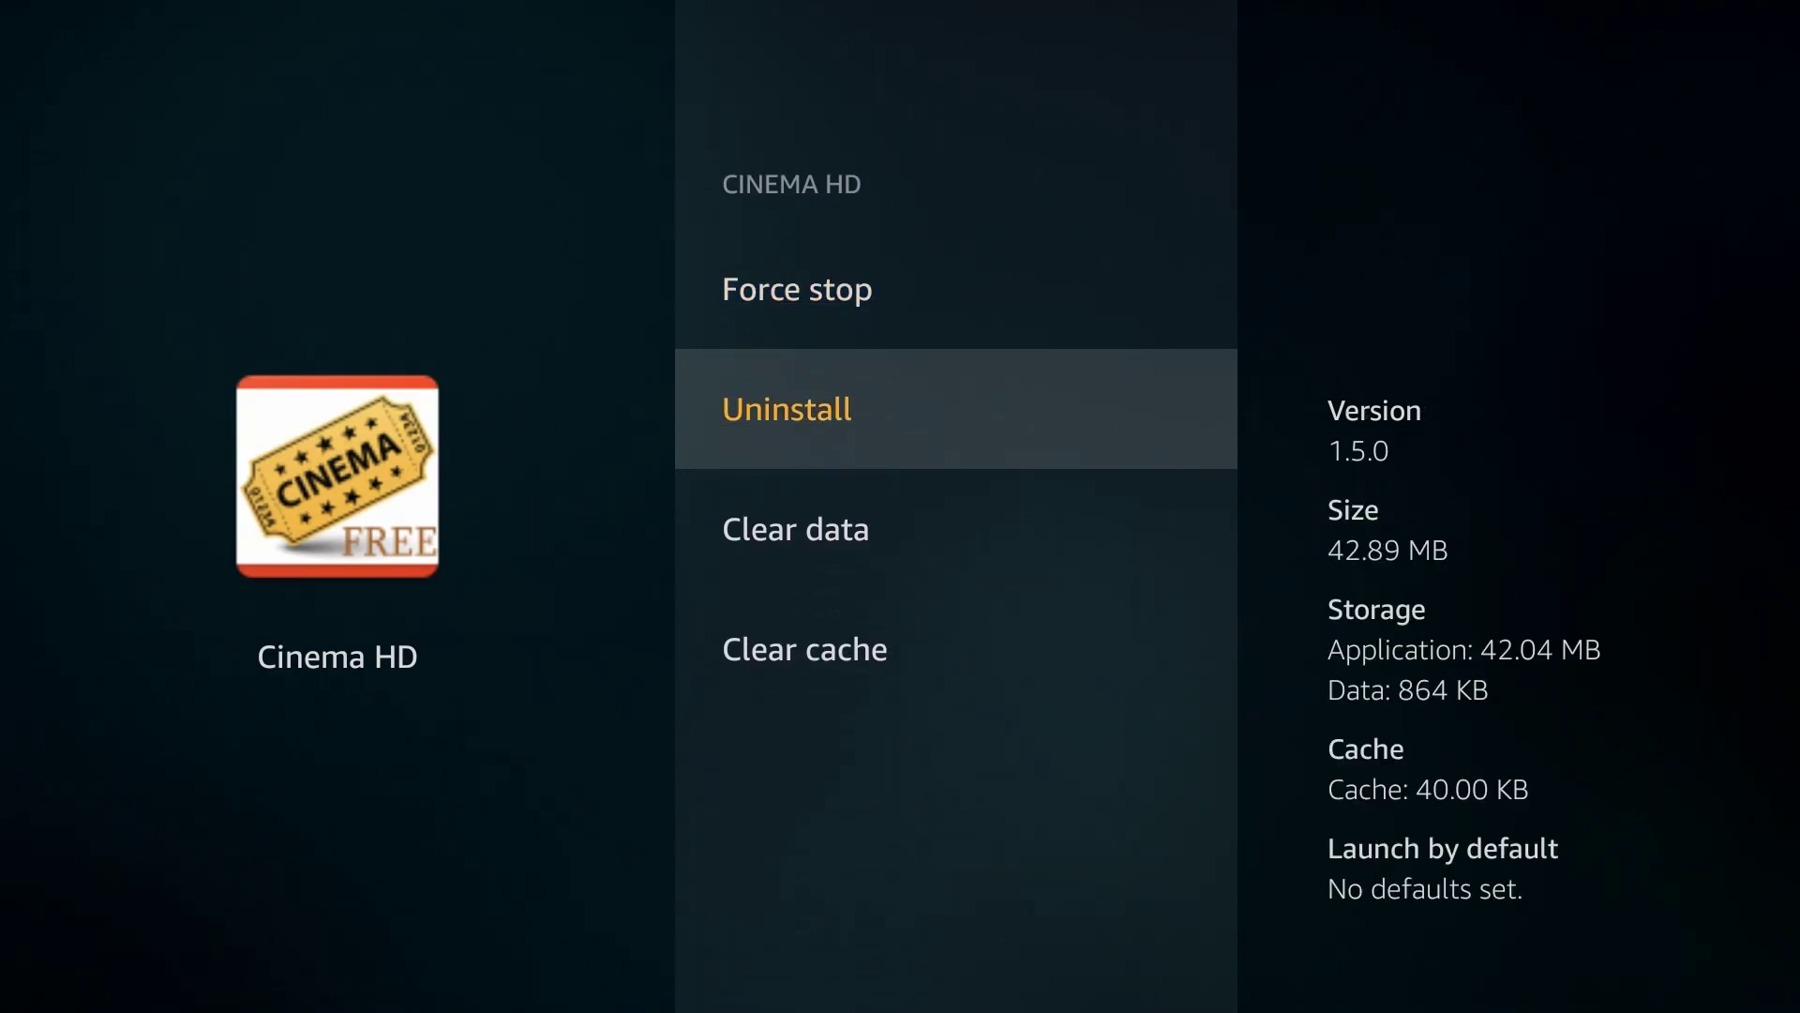
key("Down")
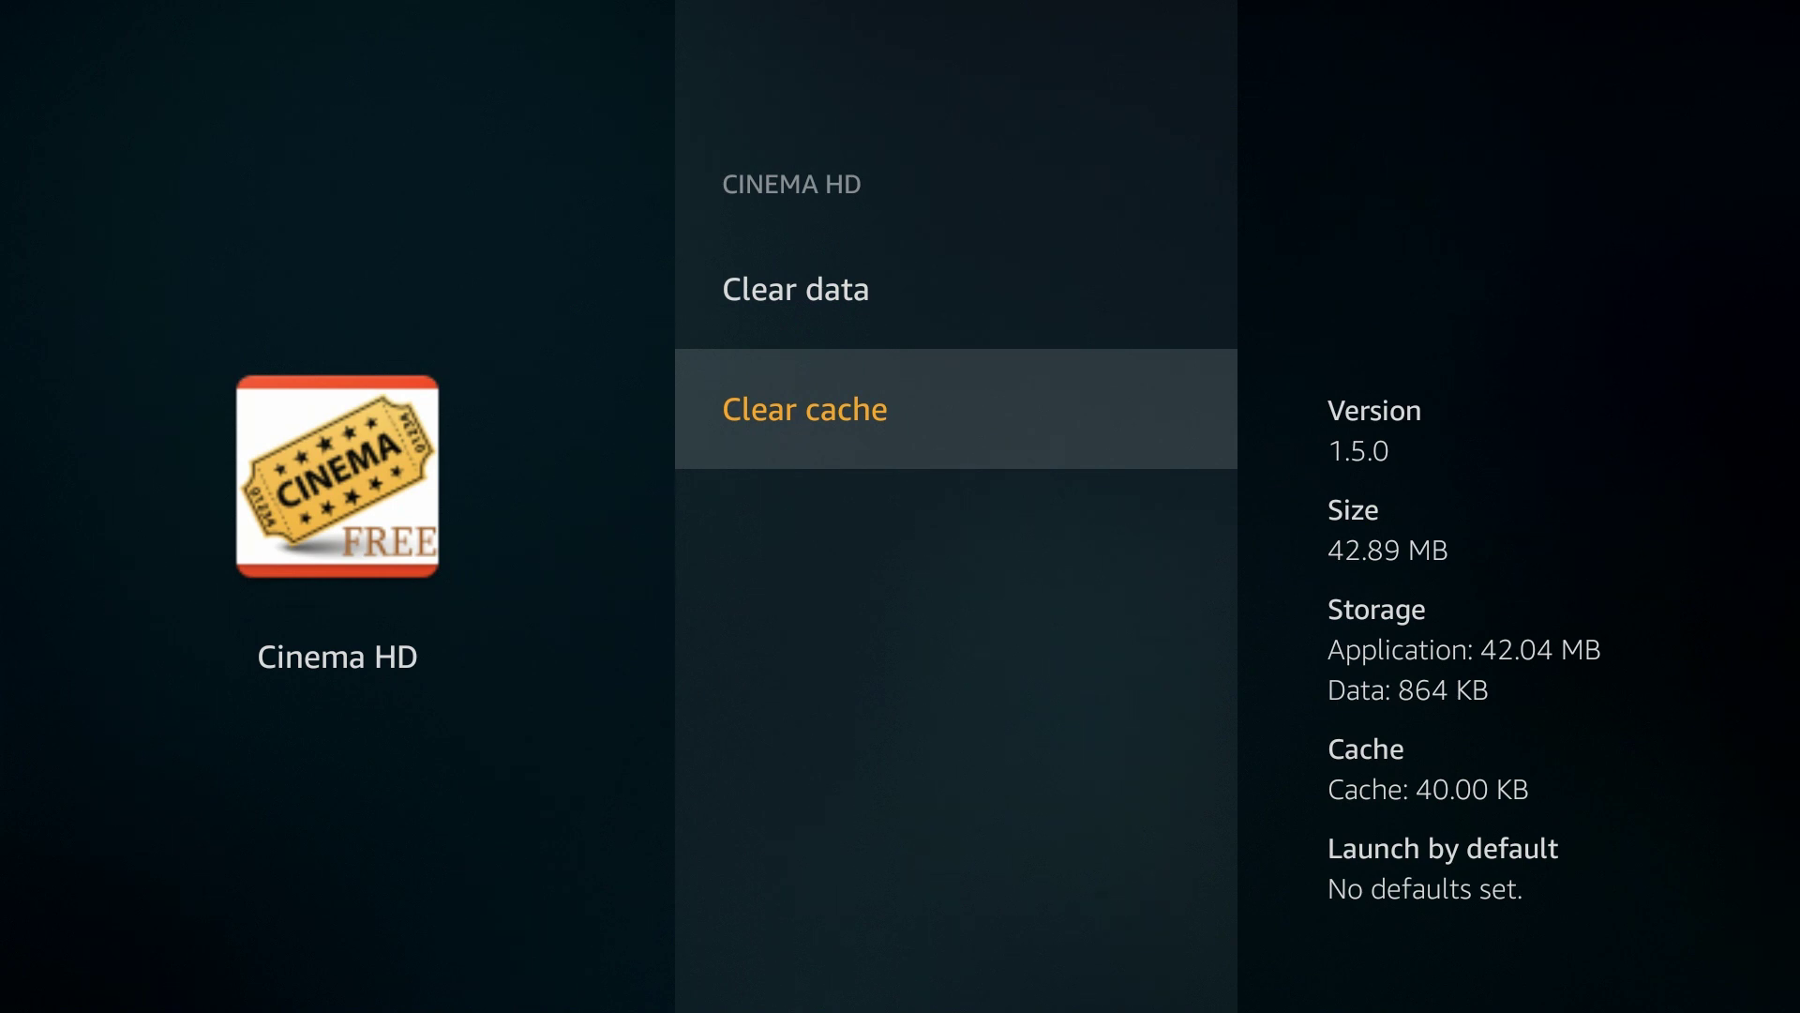
key("Up")
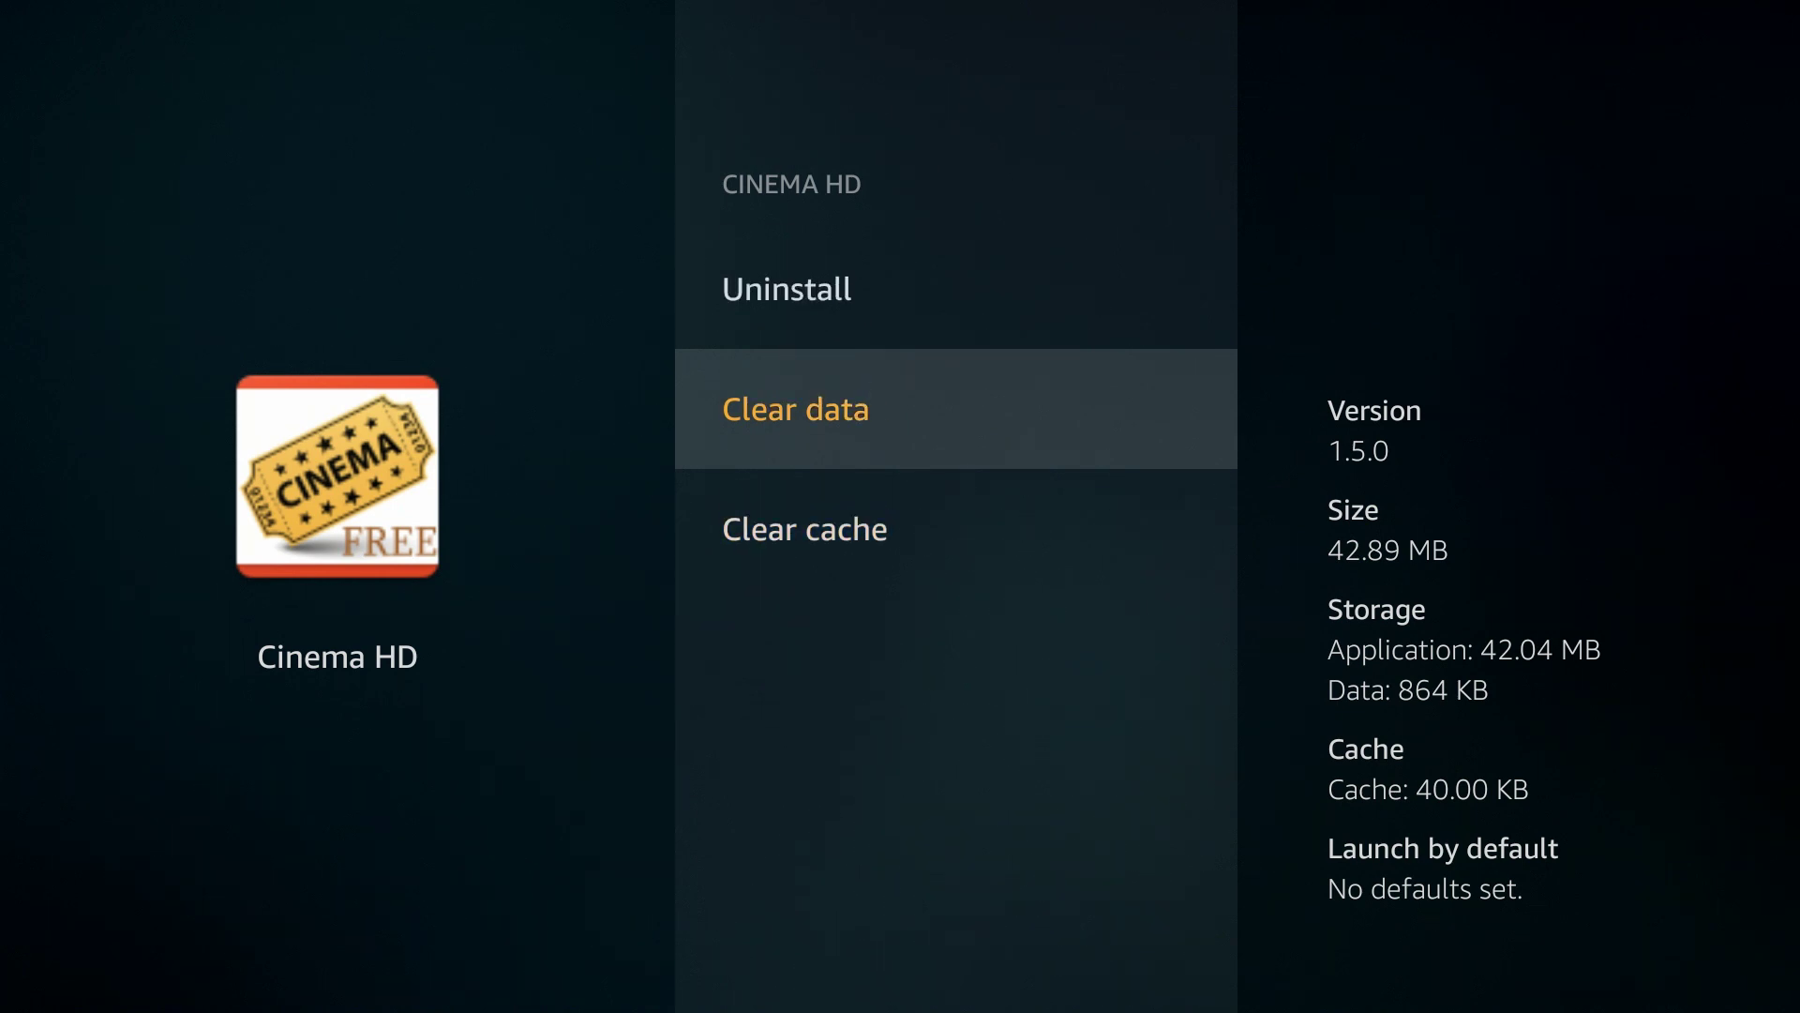
key("Down")
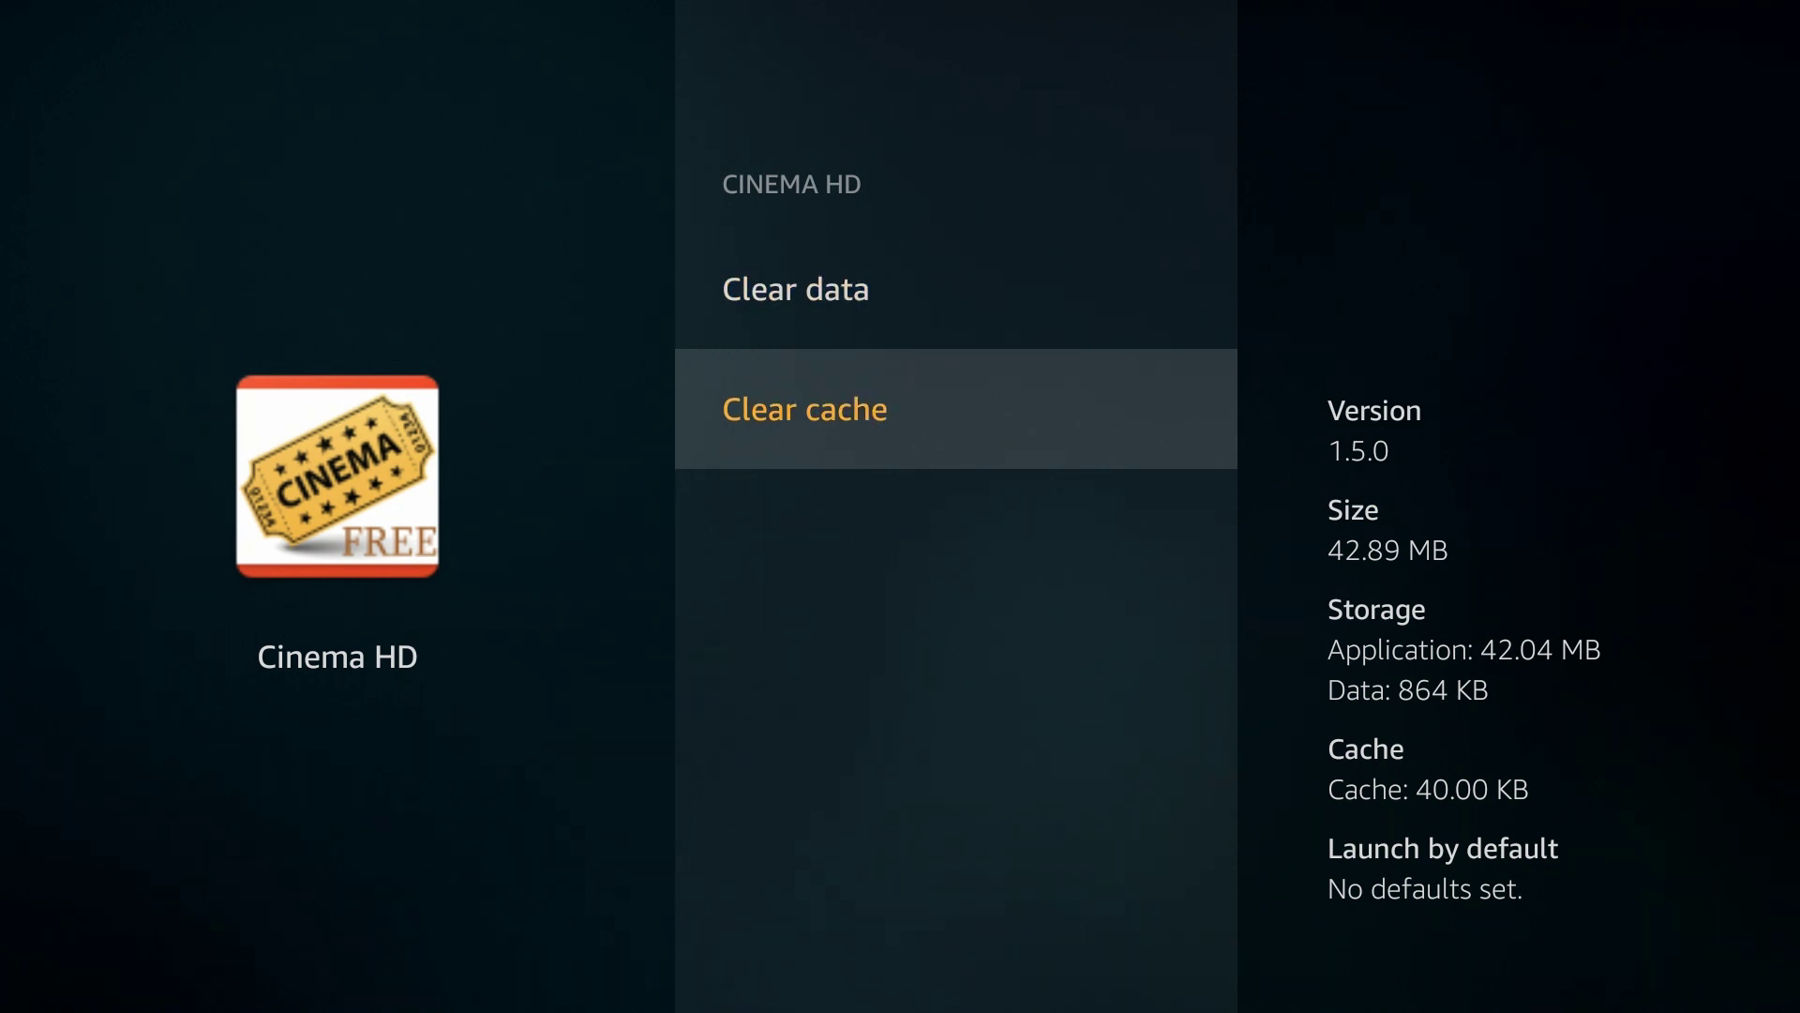
key("Return")
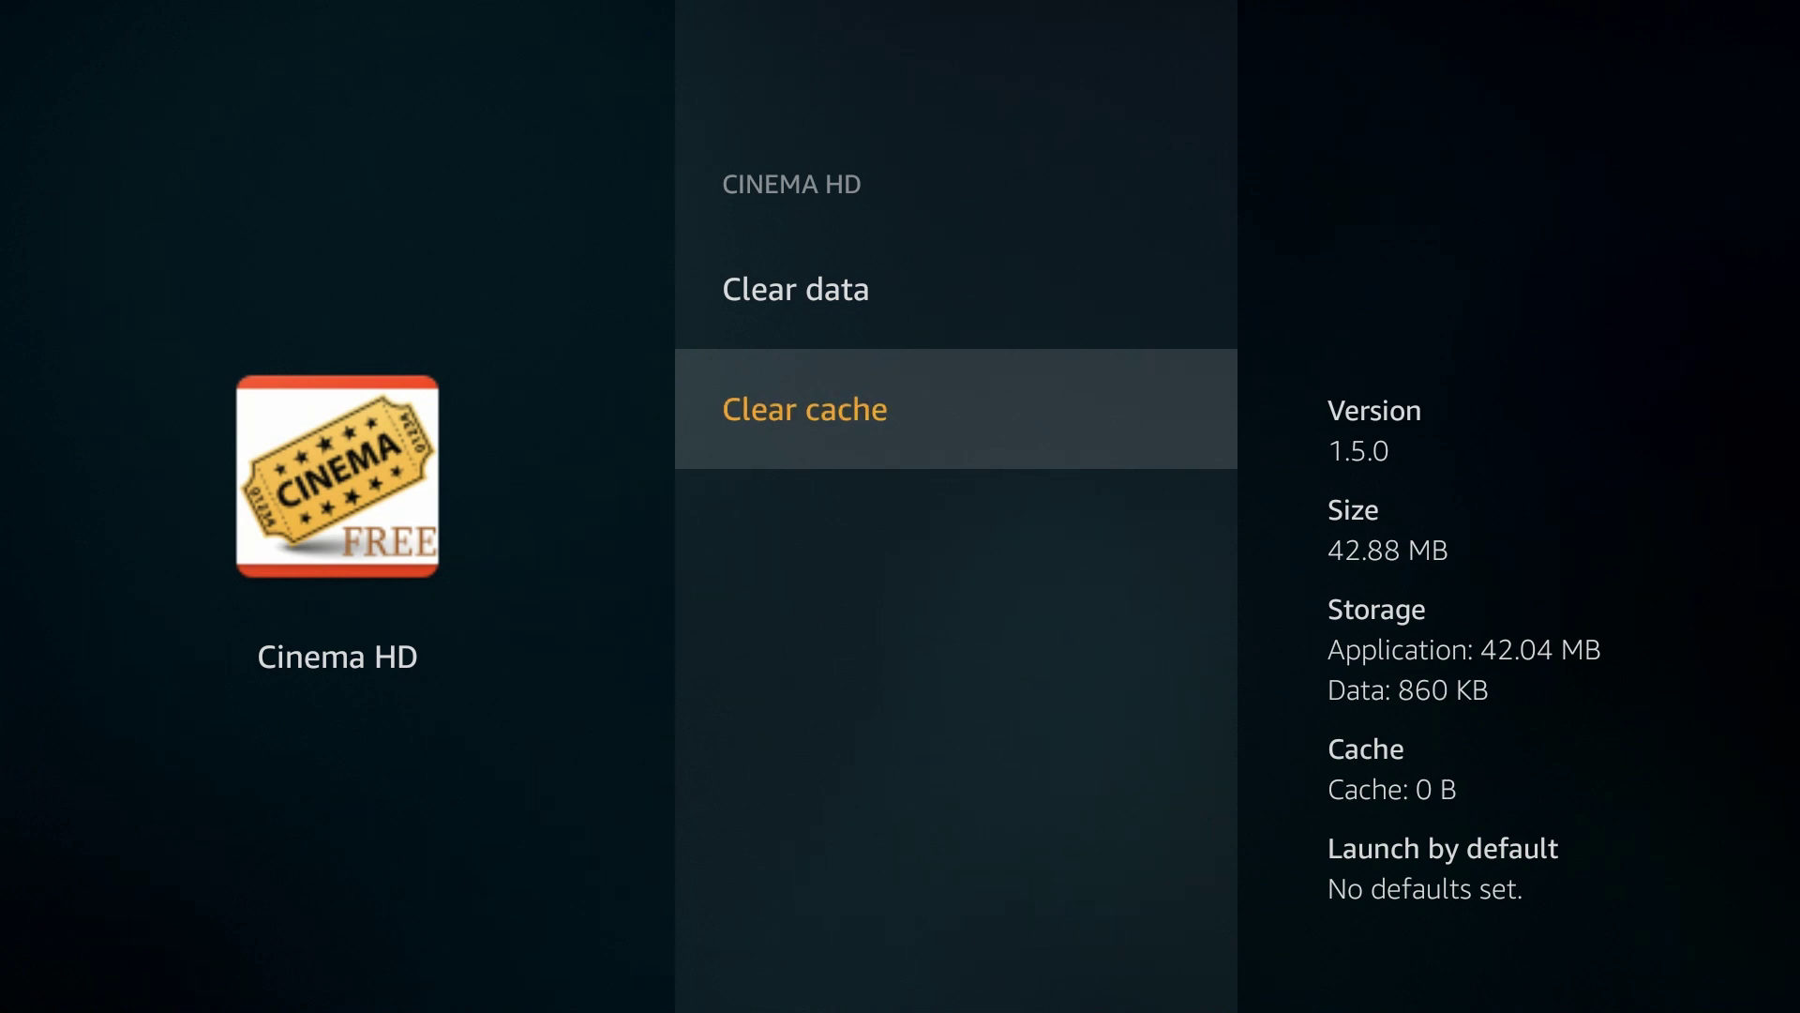
Force stop Cinema HD and return to the installed applications list.
key("Up")
key("Up")
key("Up")
key("Up")
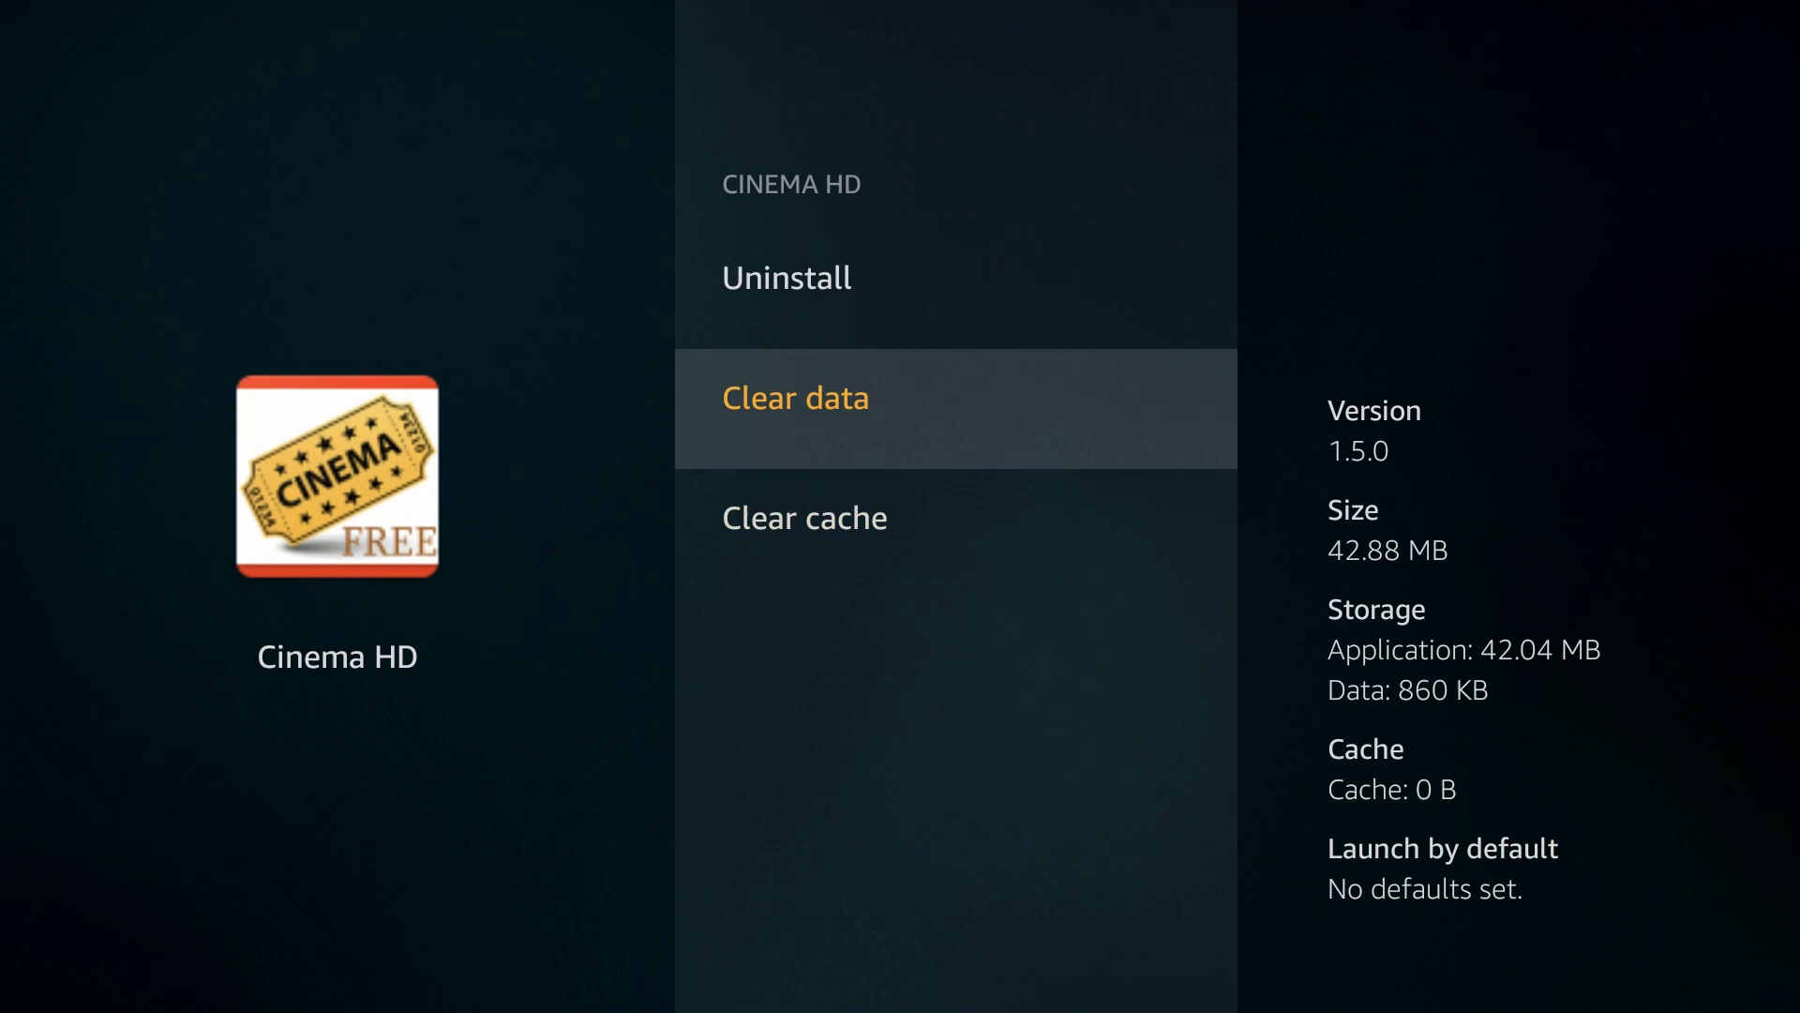
key("Down")
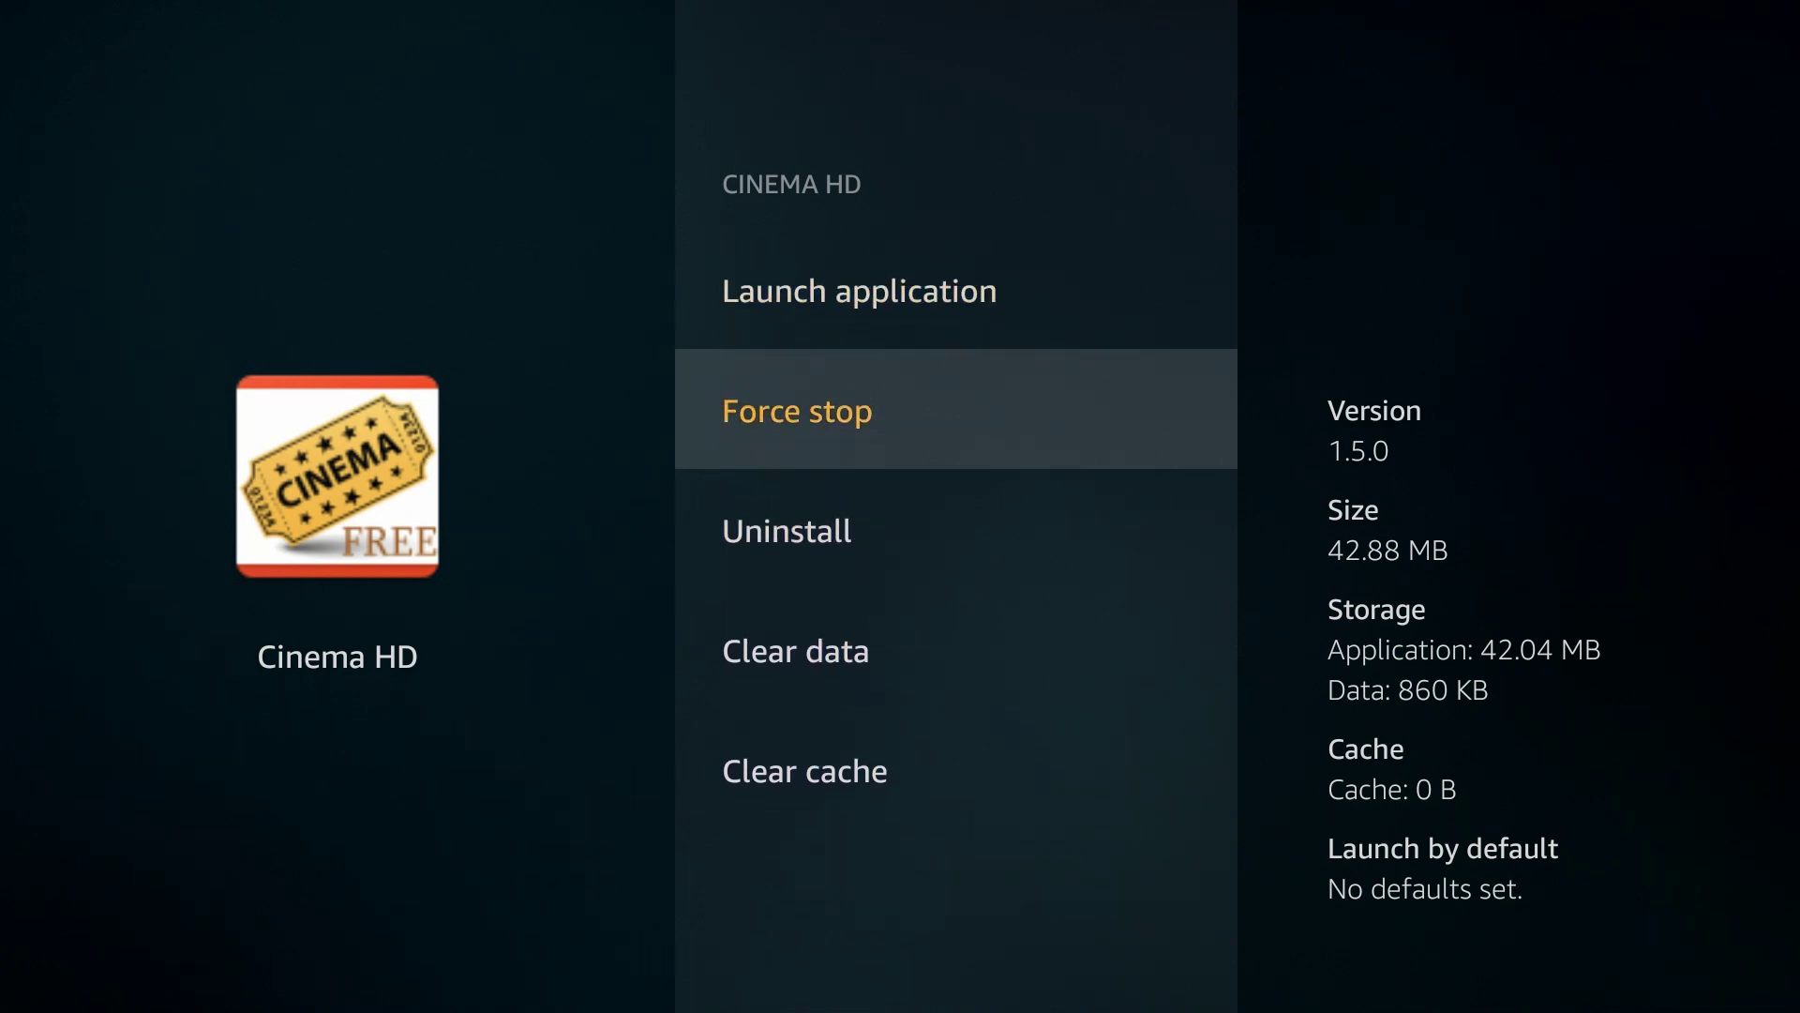
key("Return")
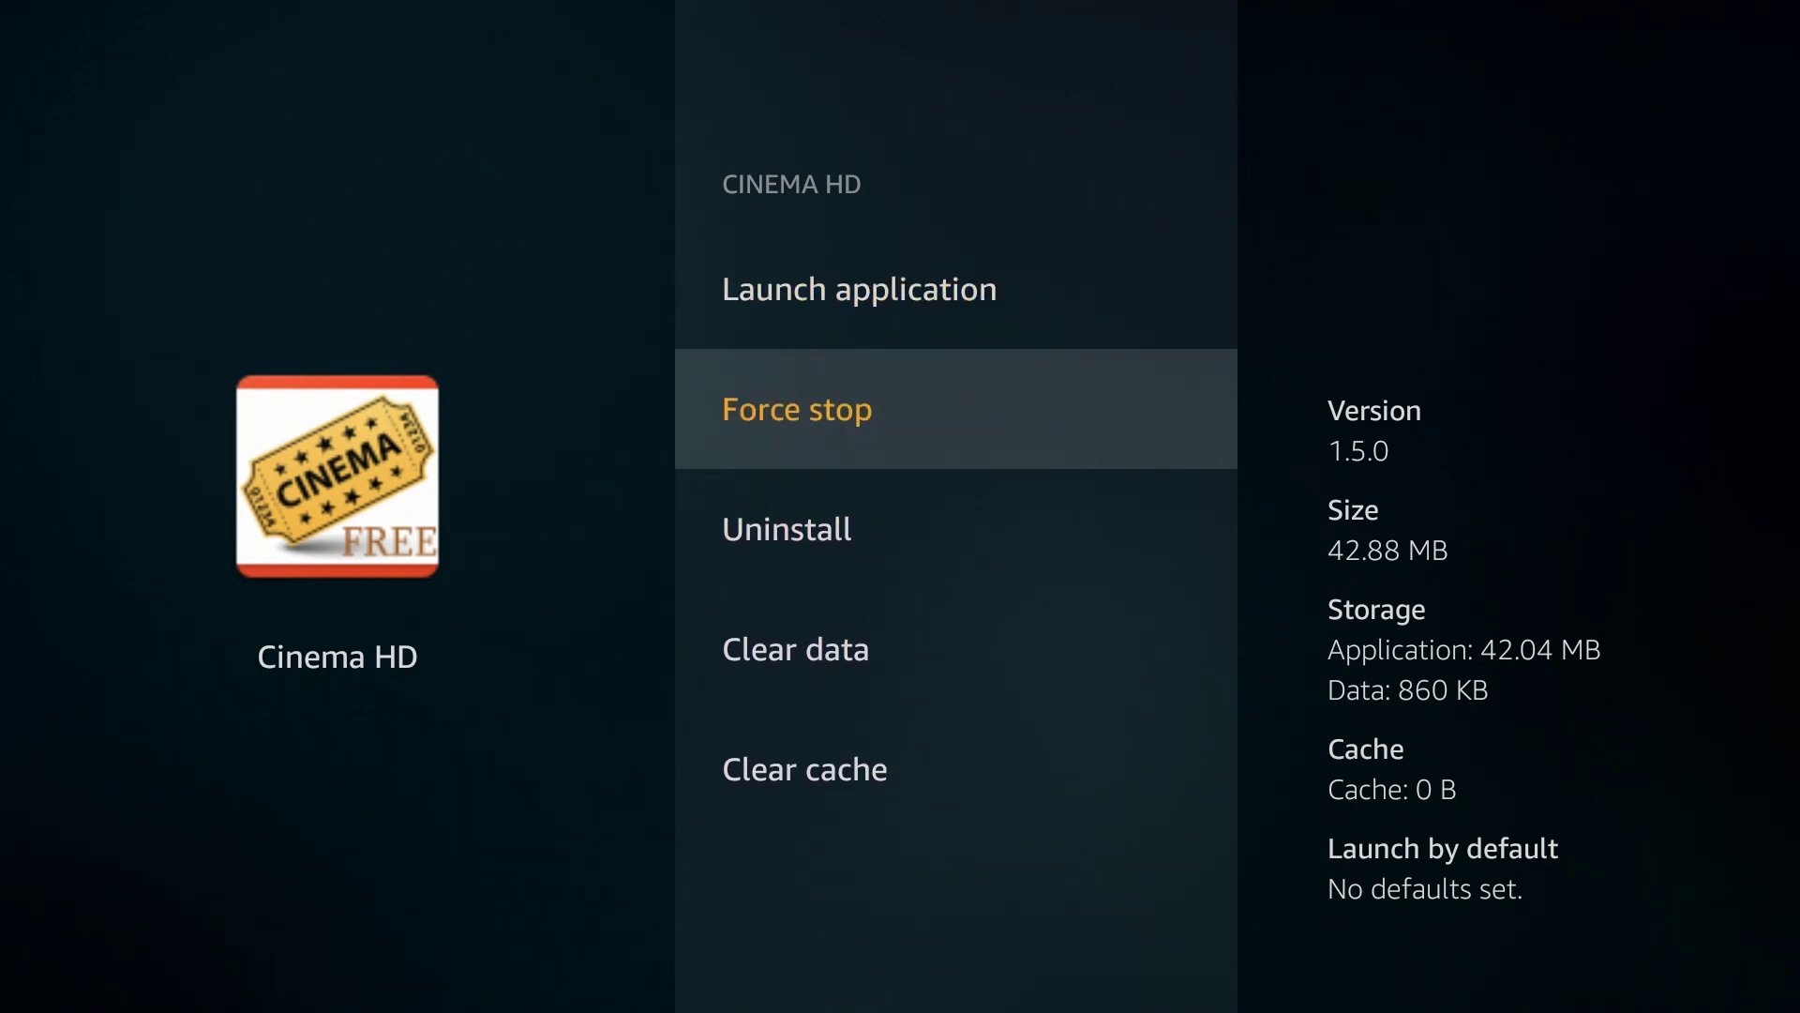
key("Up")
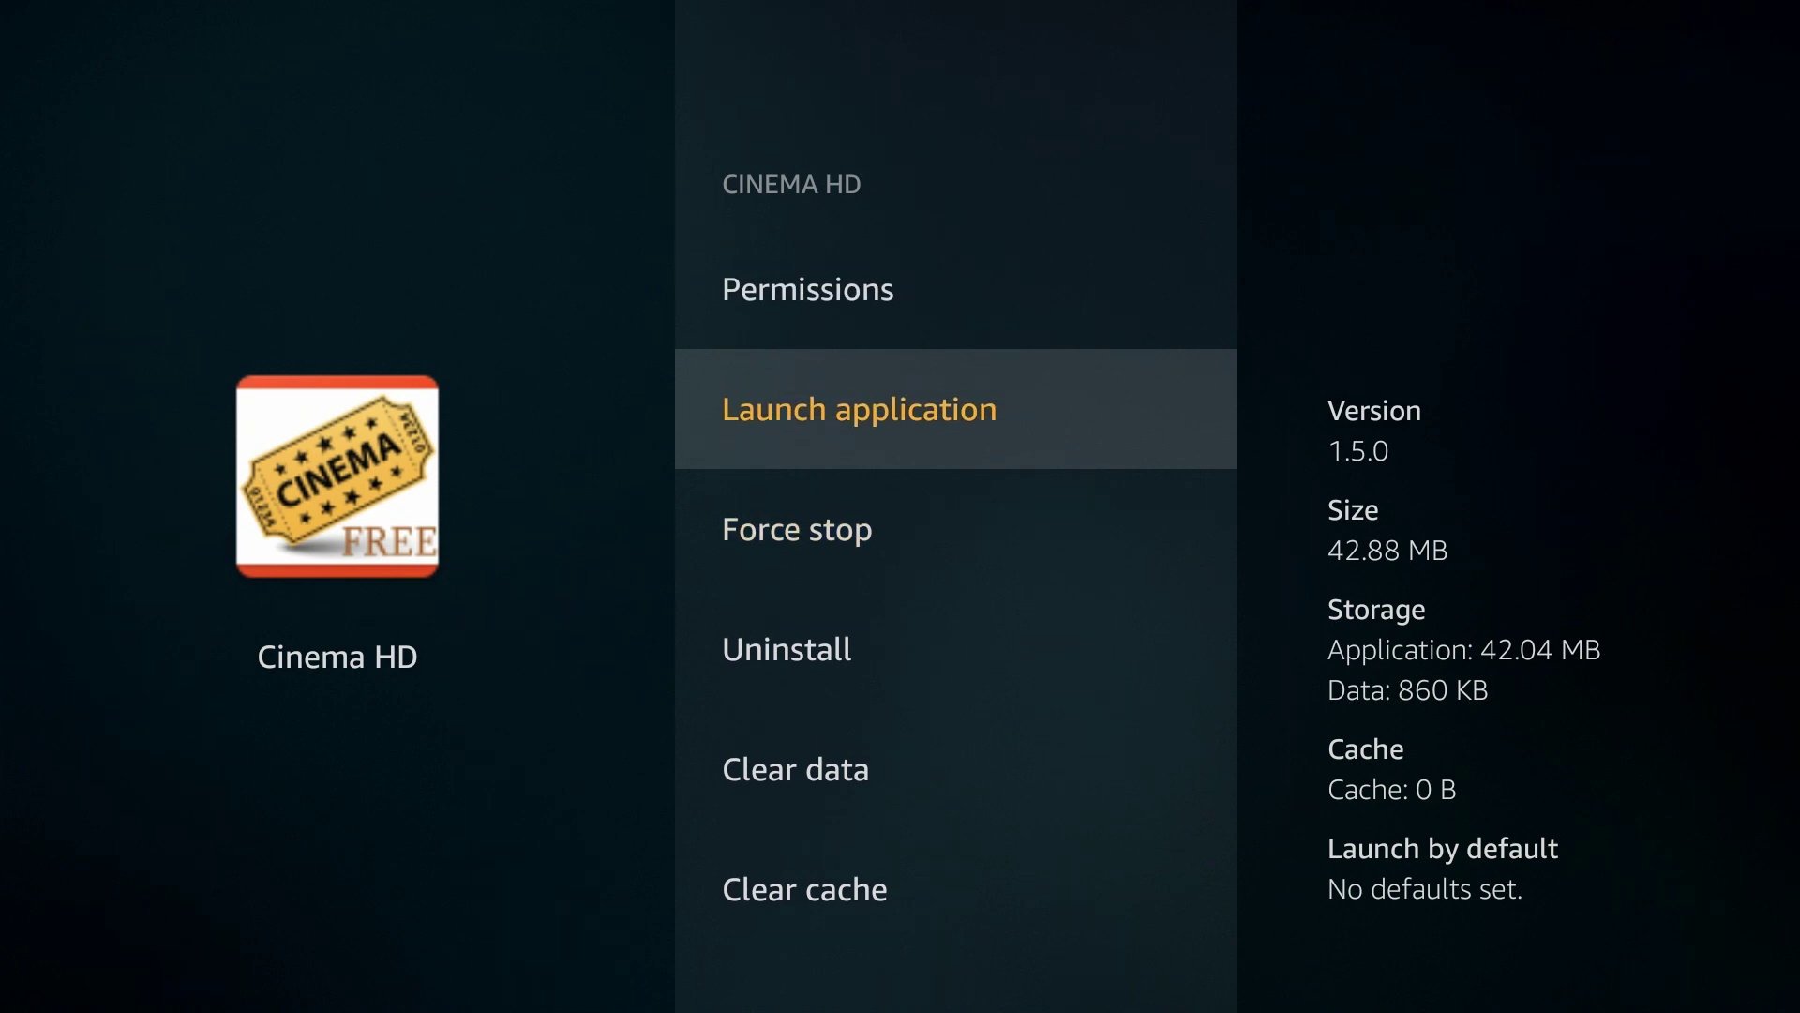
key("Down")
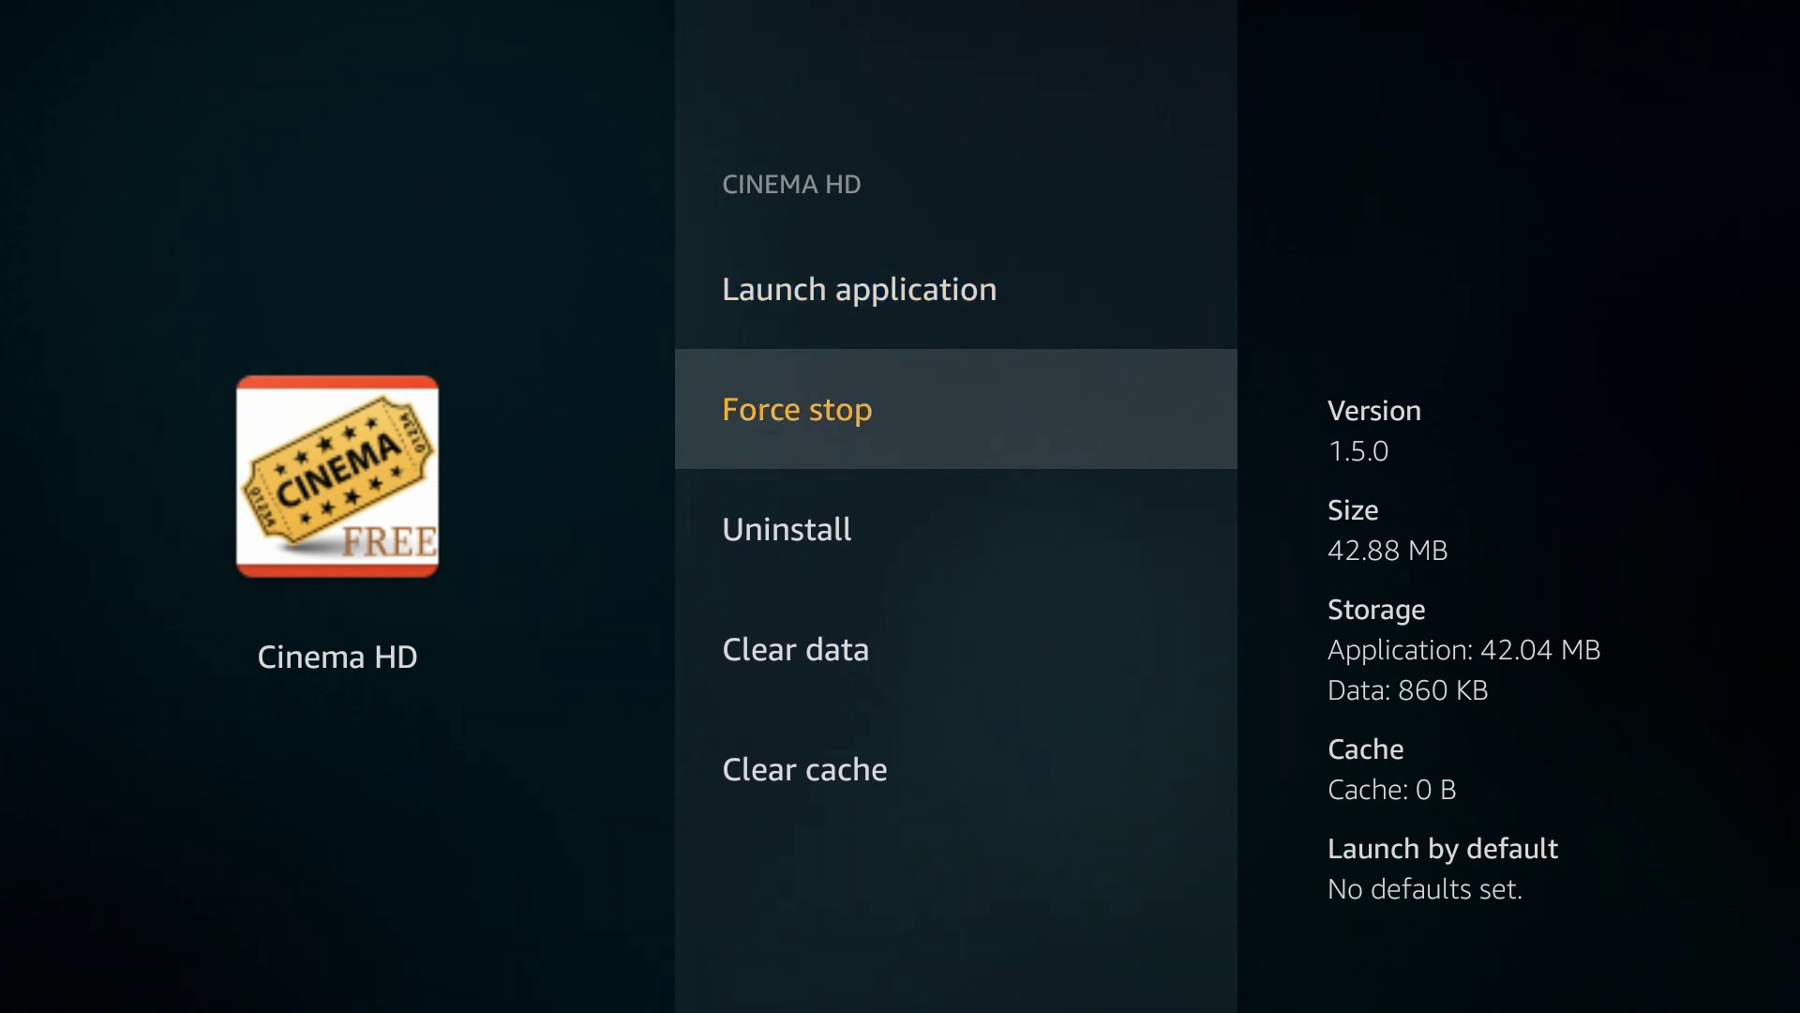
key("Escape")
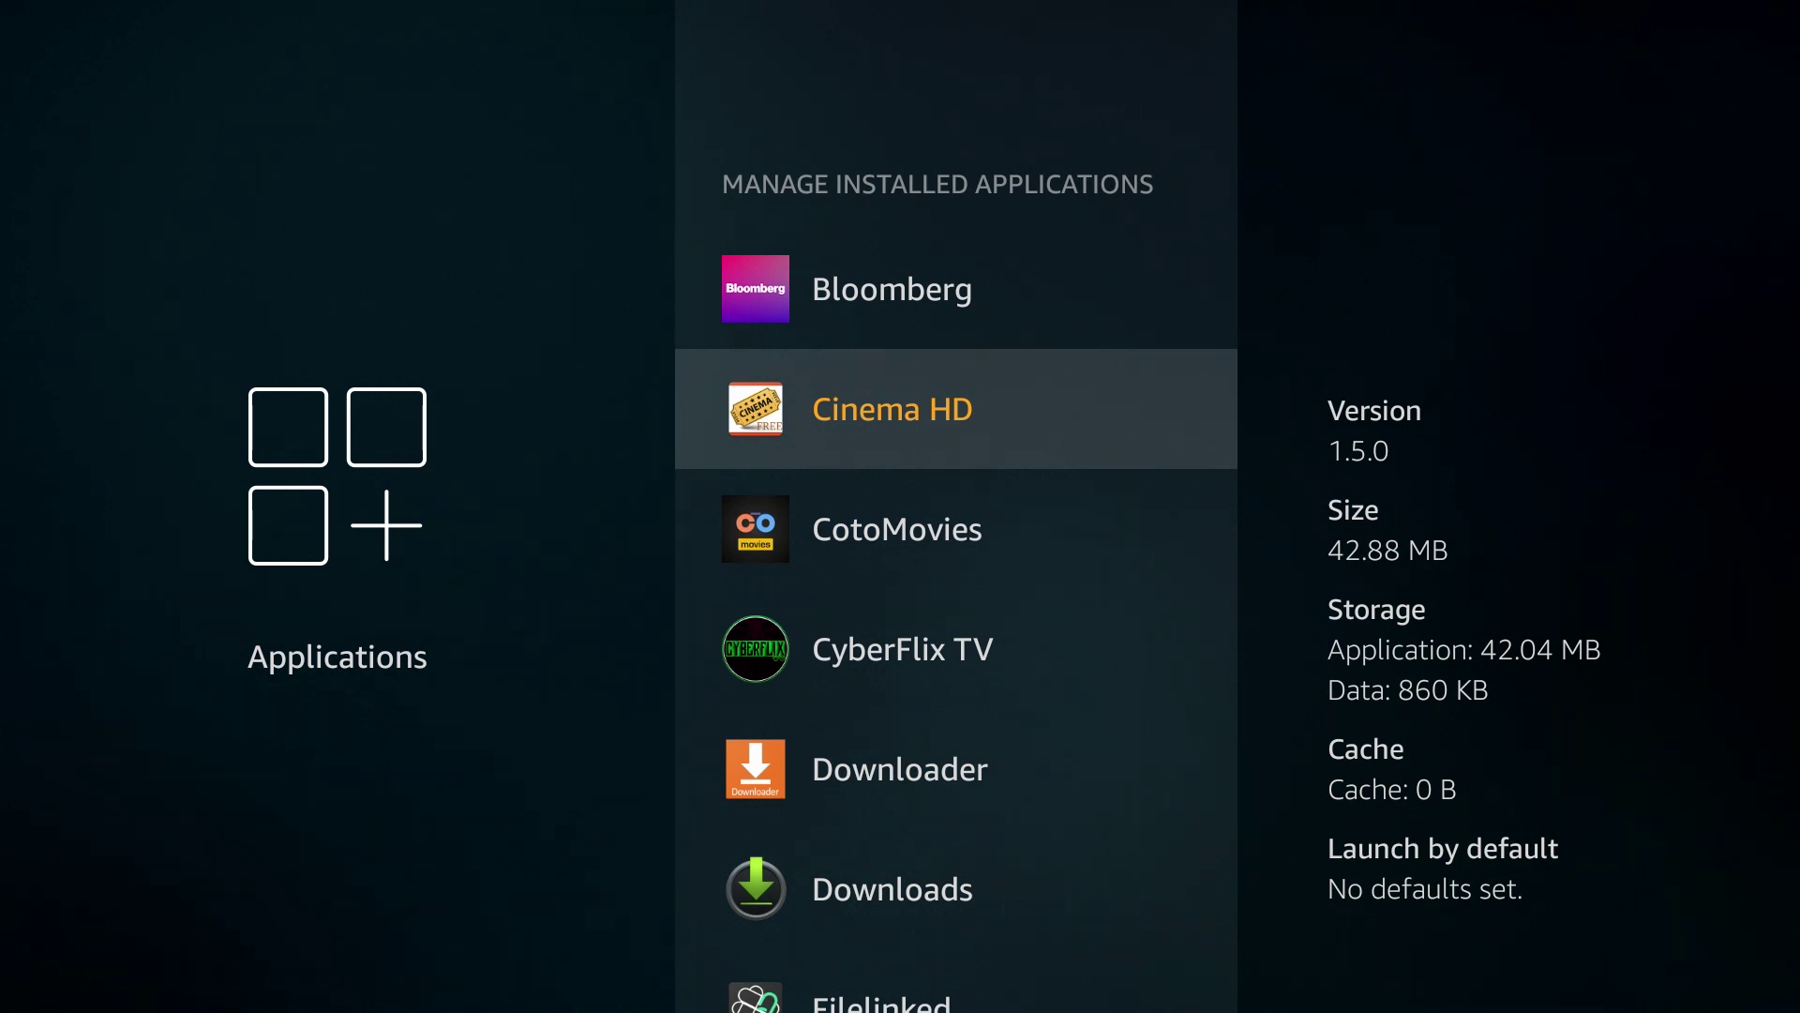
Uninstall the ABC application and confirm its removal from the device.
key("Up")
key("Up")
key("Up")
key("Up")
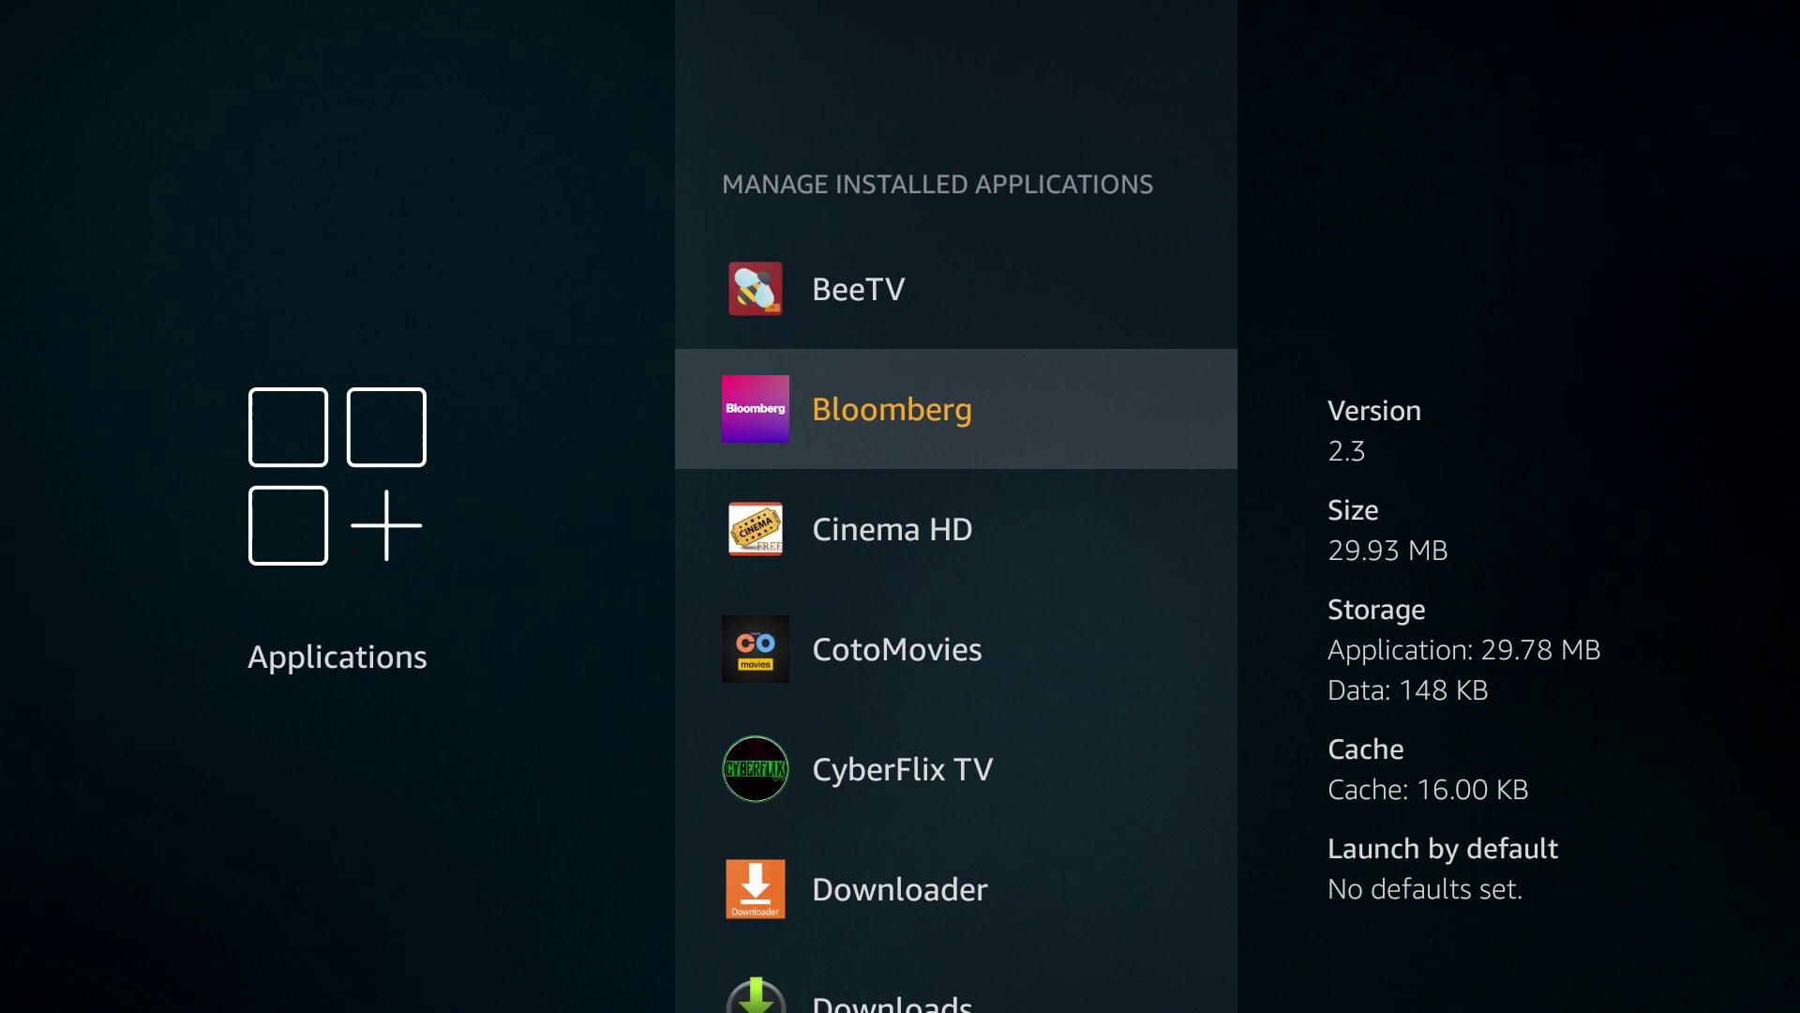
key("Up")
key("Up")
key("Up")
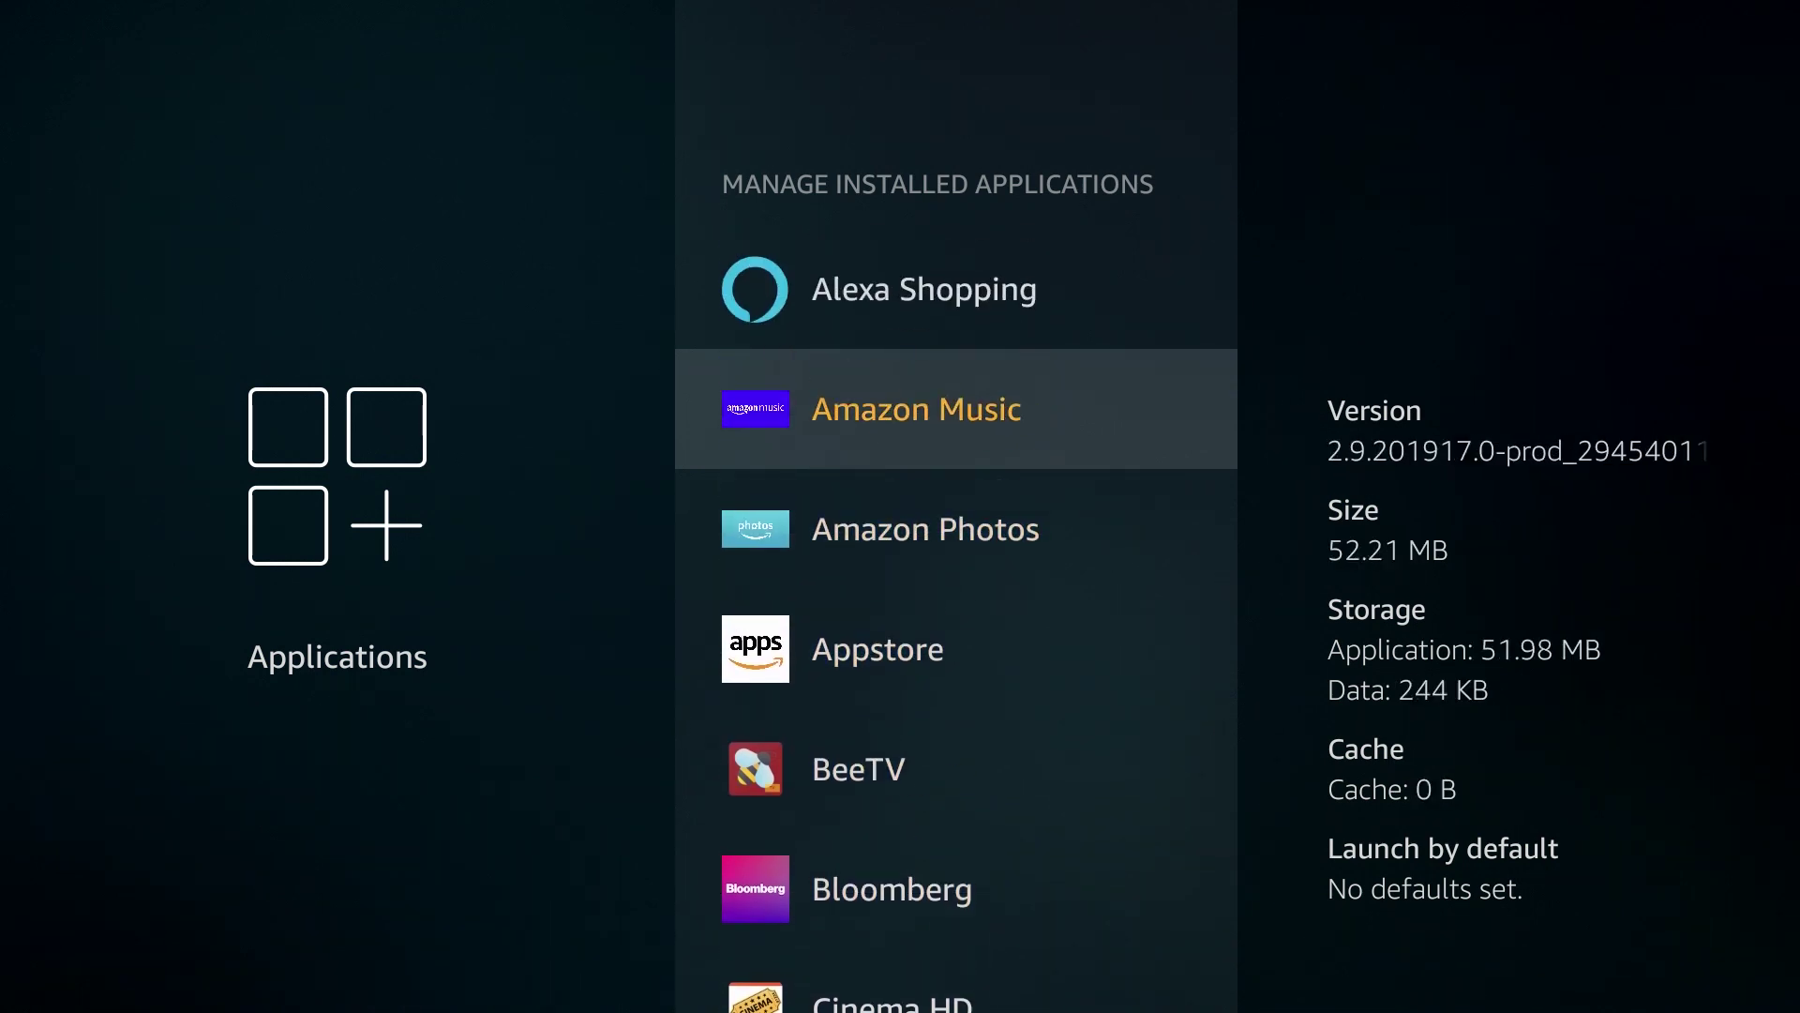
key("Return")
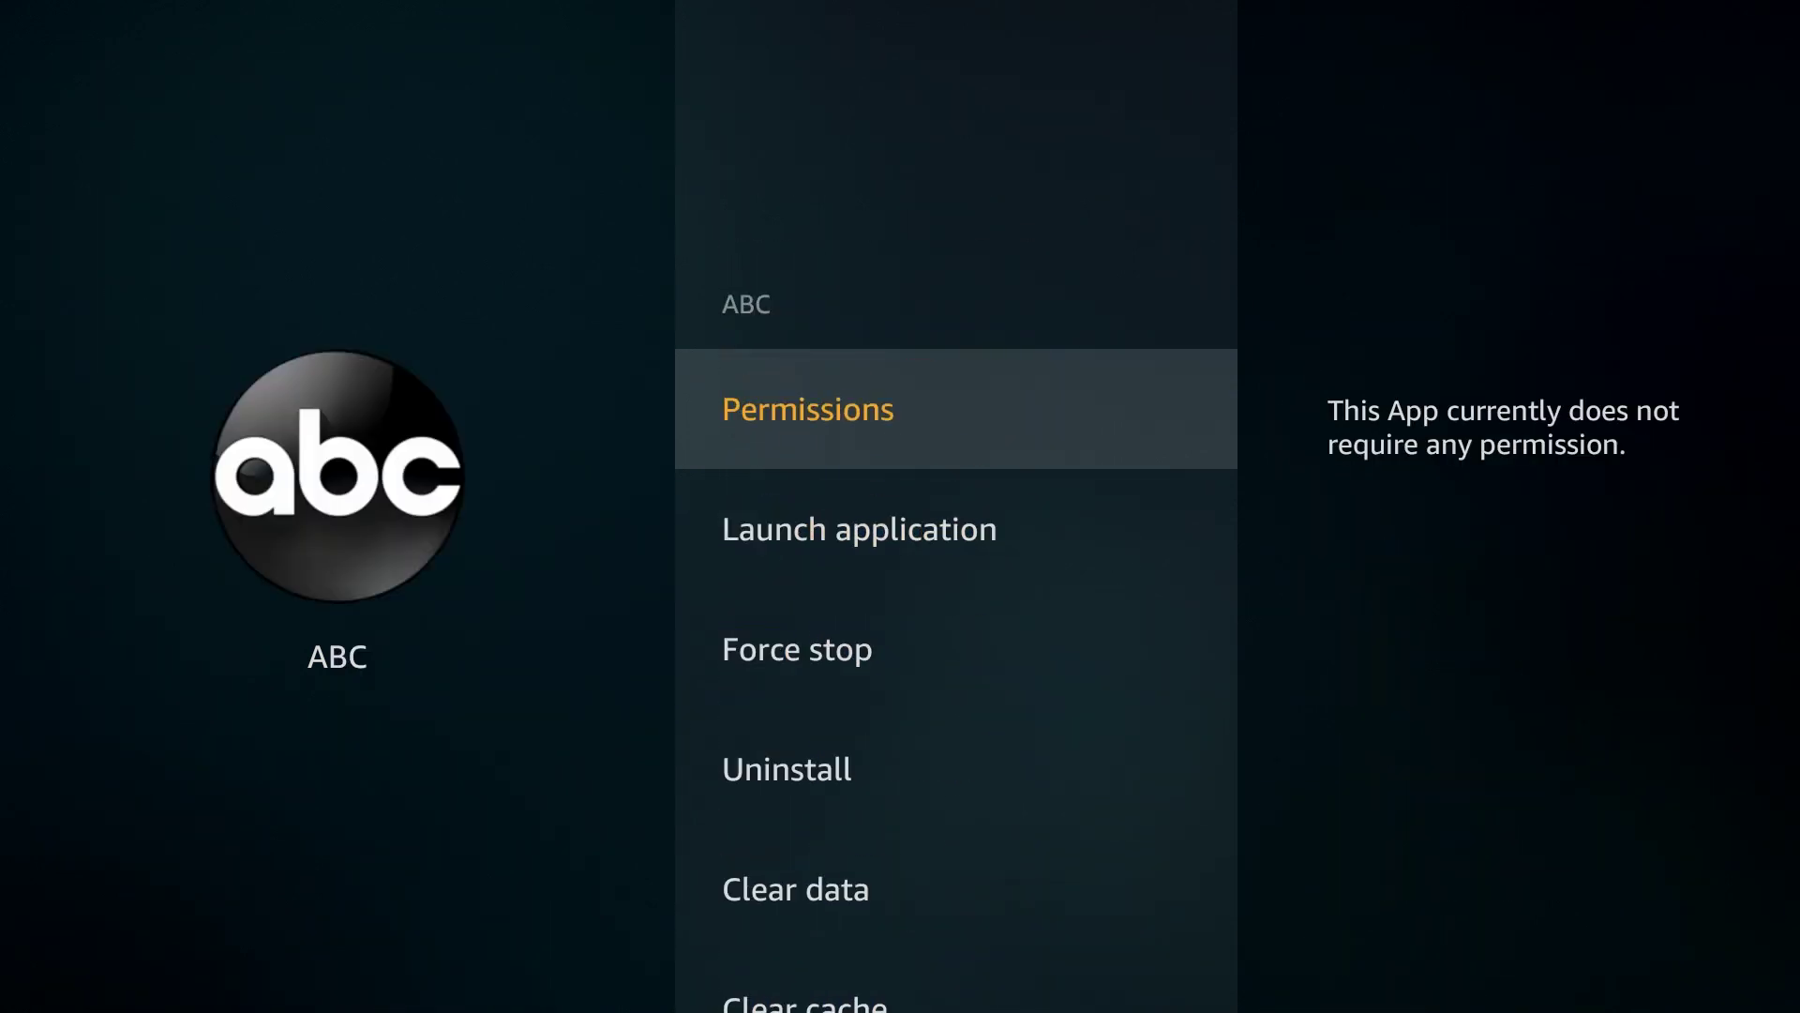
key("Down")
key("Down")
key("Down")
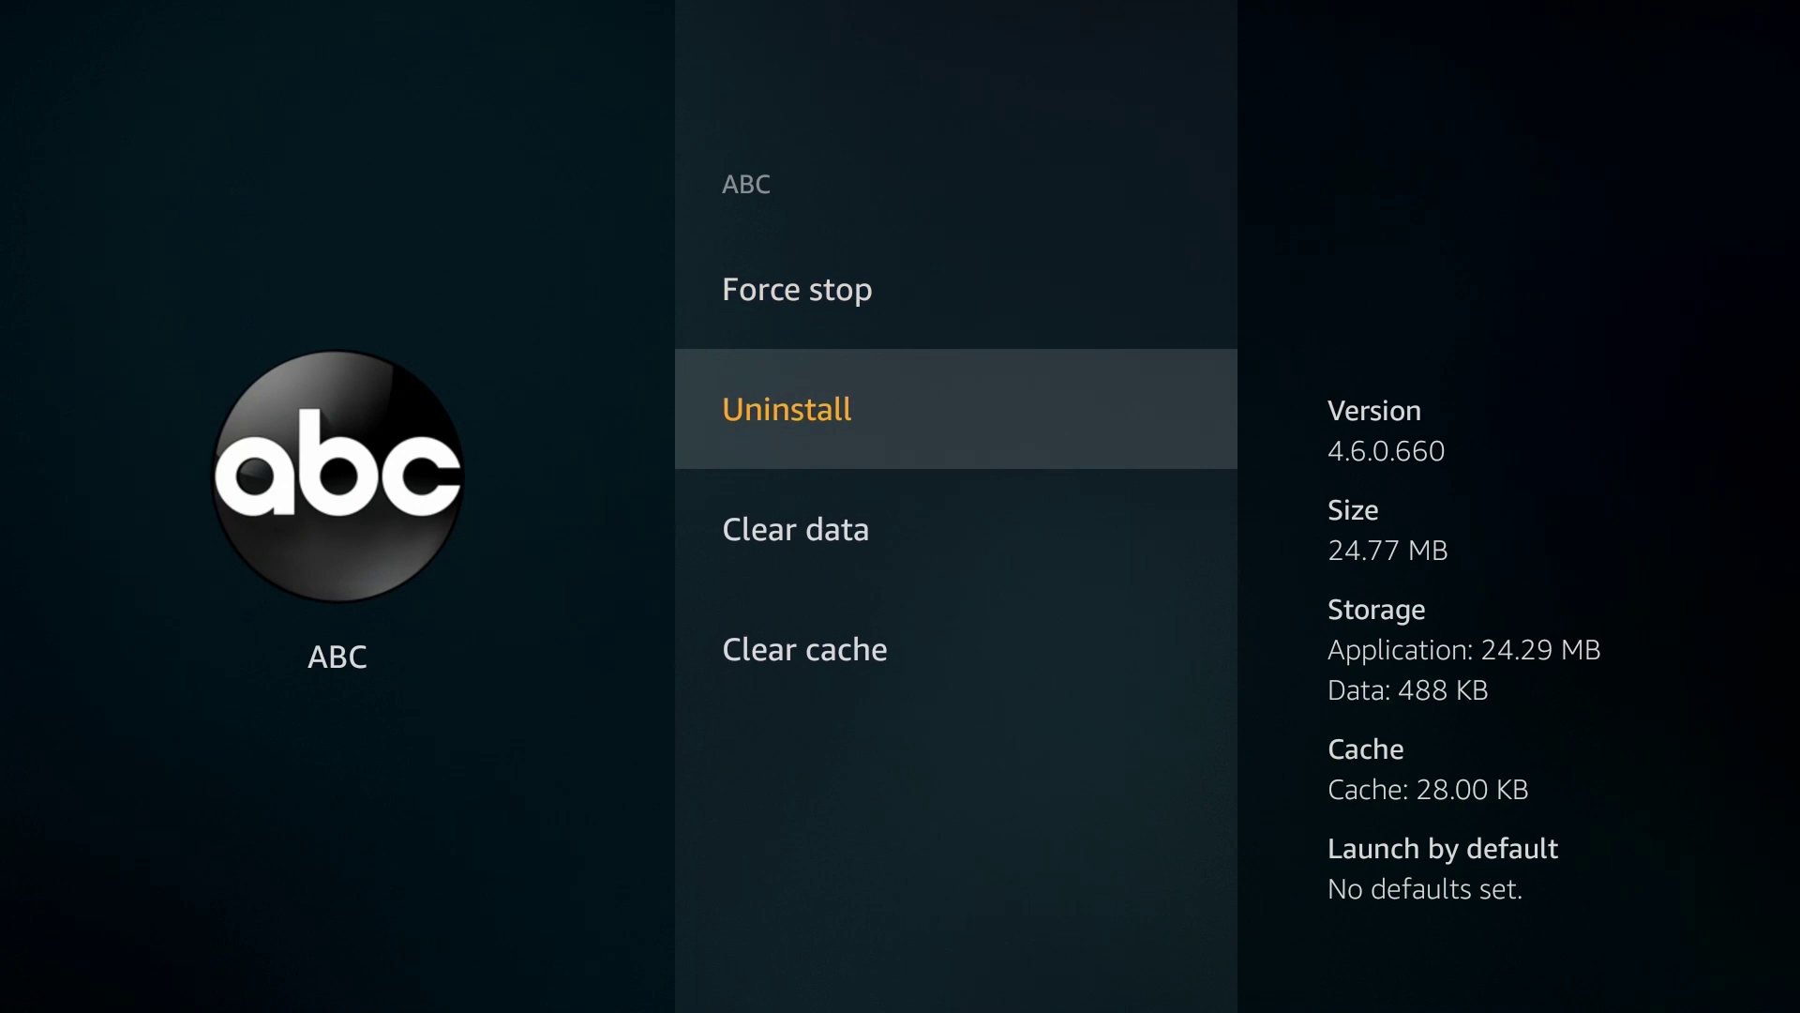
key("Return")
key("Return")
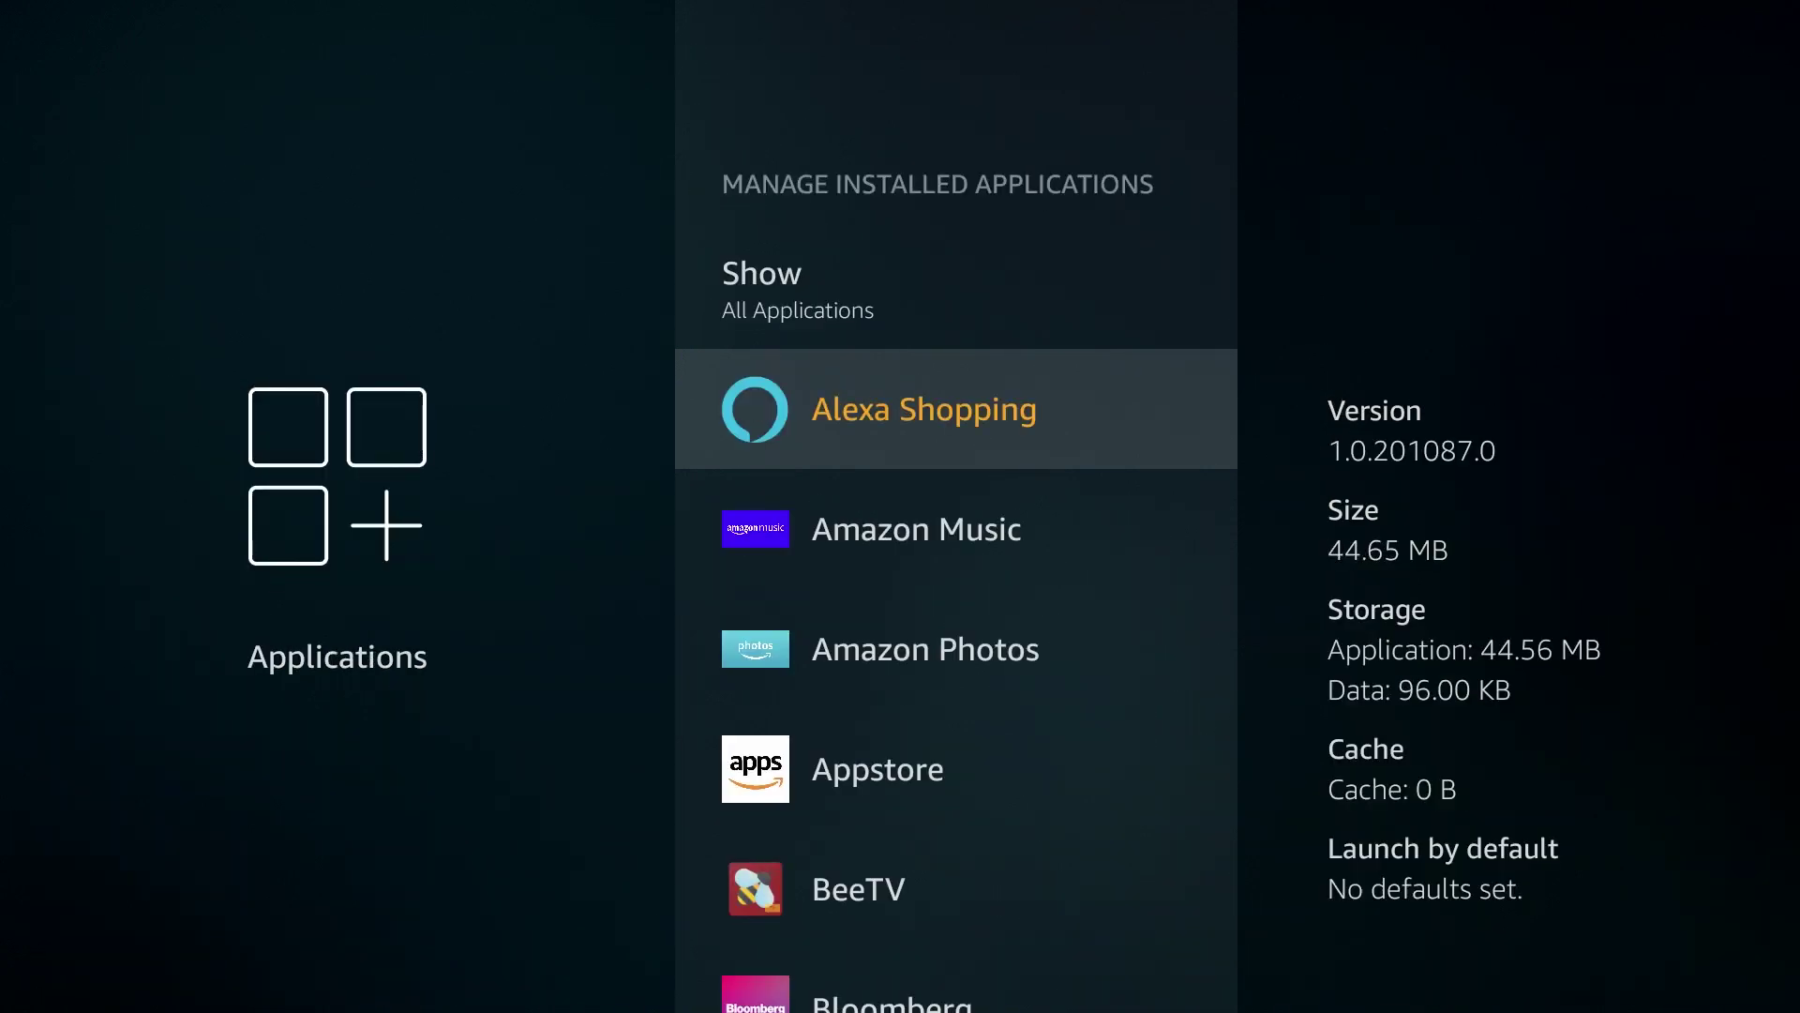
Examine Bloomberg's permissions and management options, then return to the installed applications list.
key("Down")
key("Down")
key("Down")
key("Down")
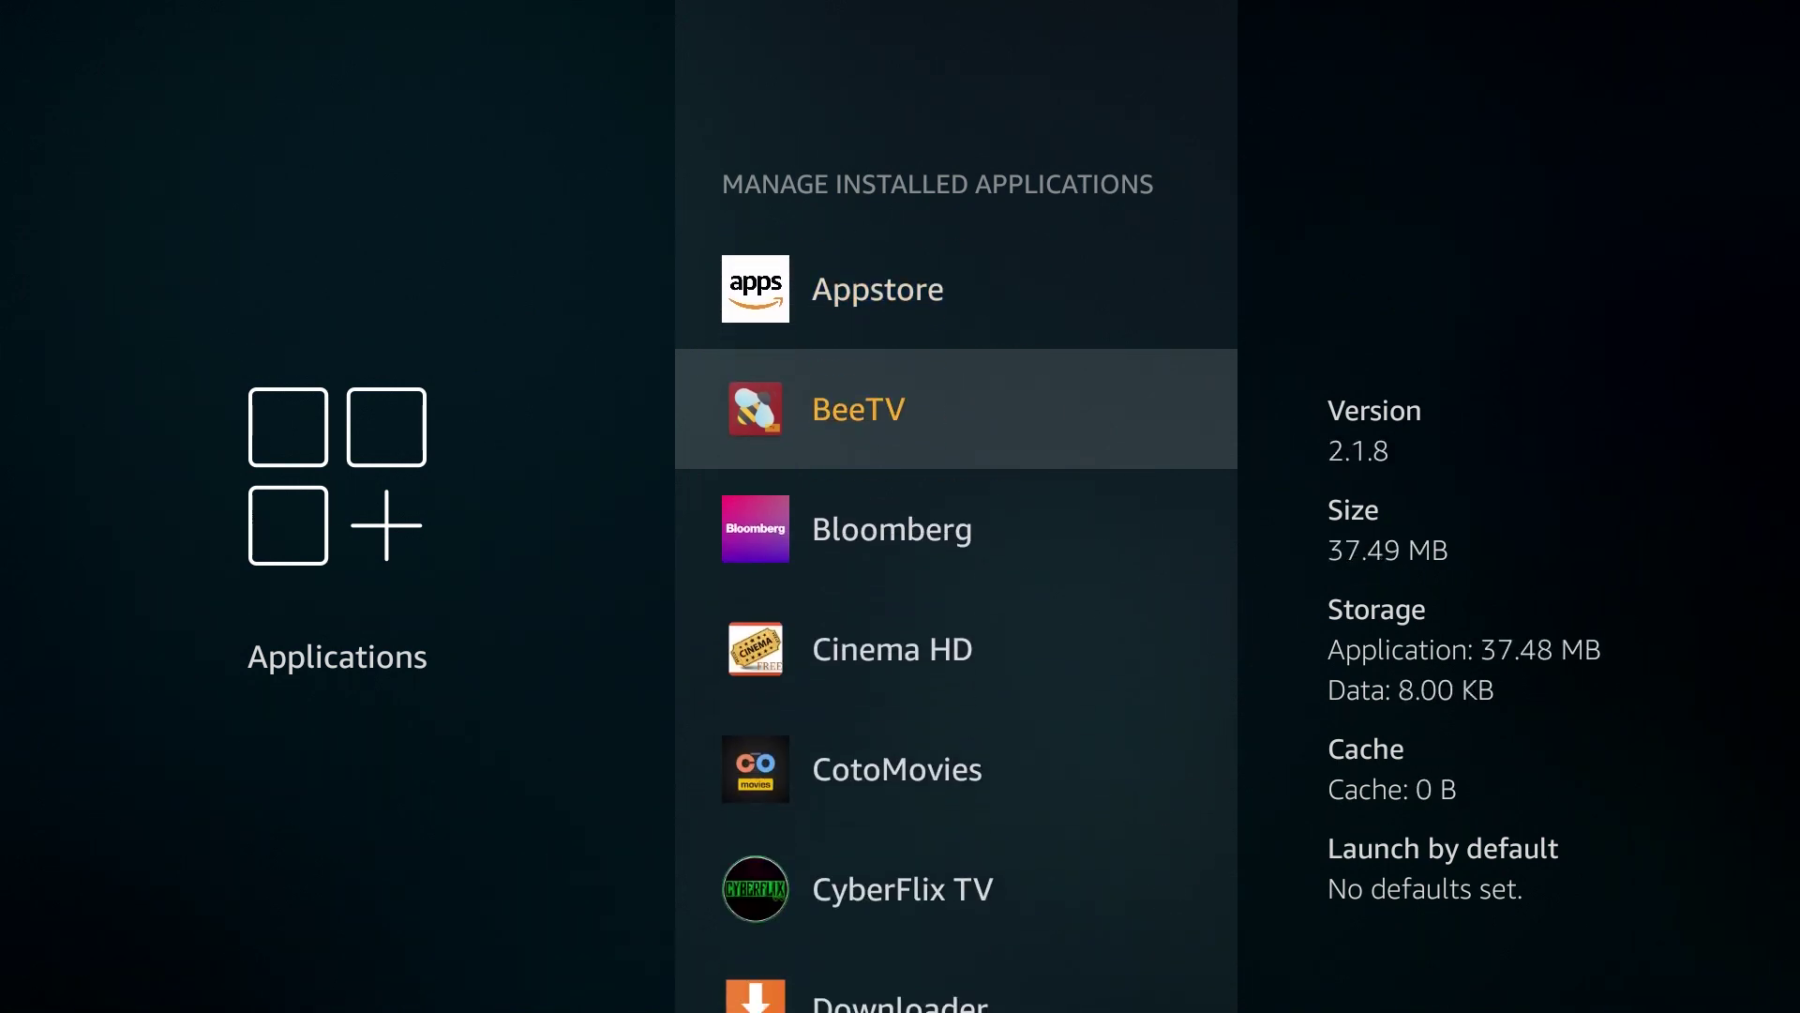
key("Down")
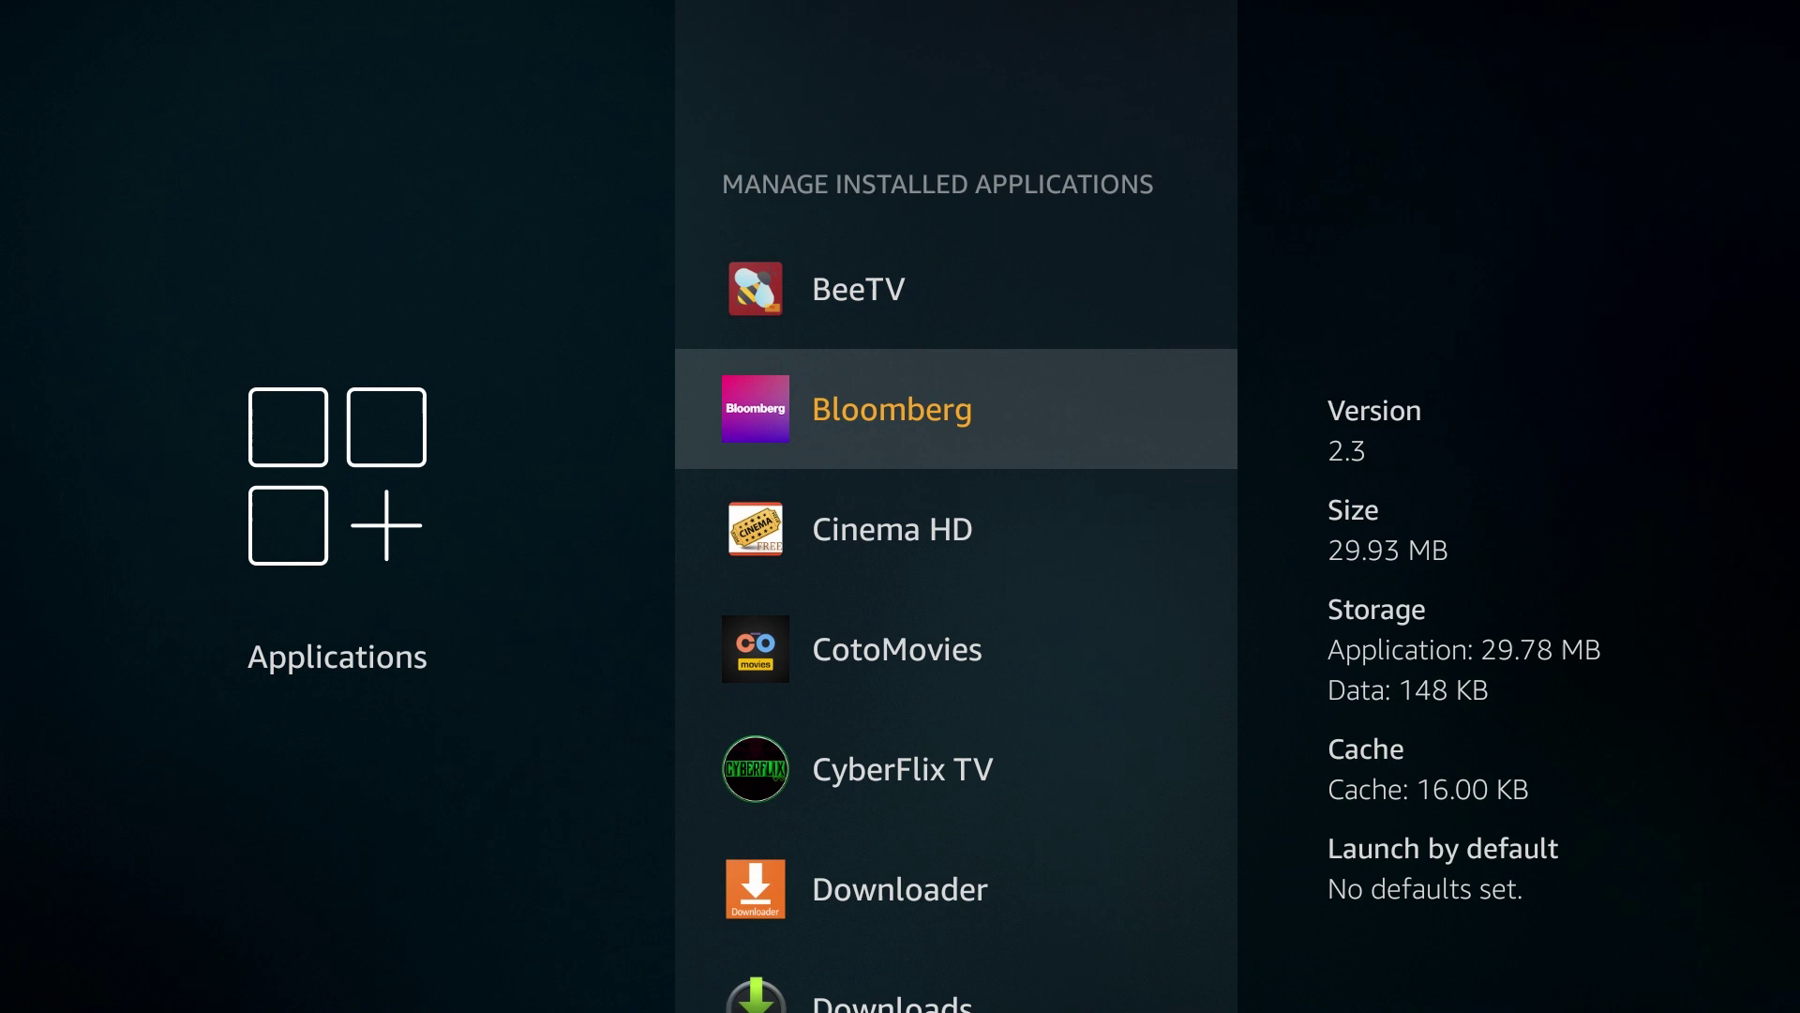
key("Return")
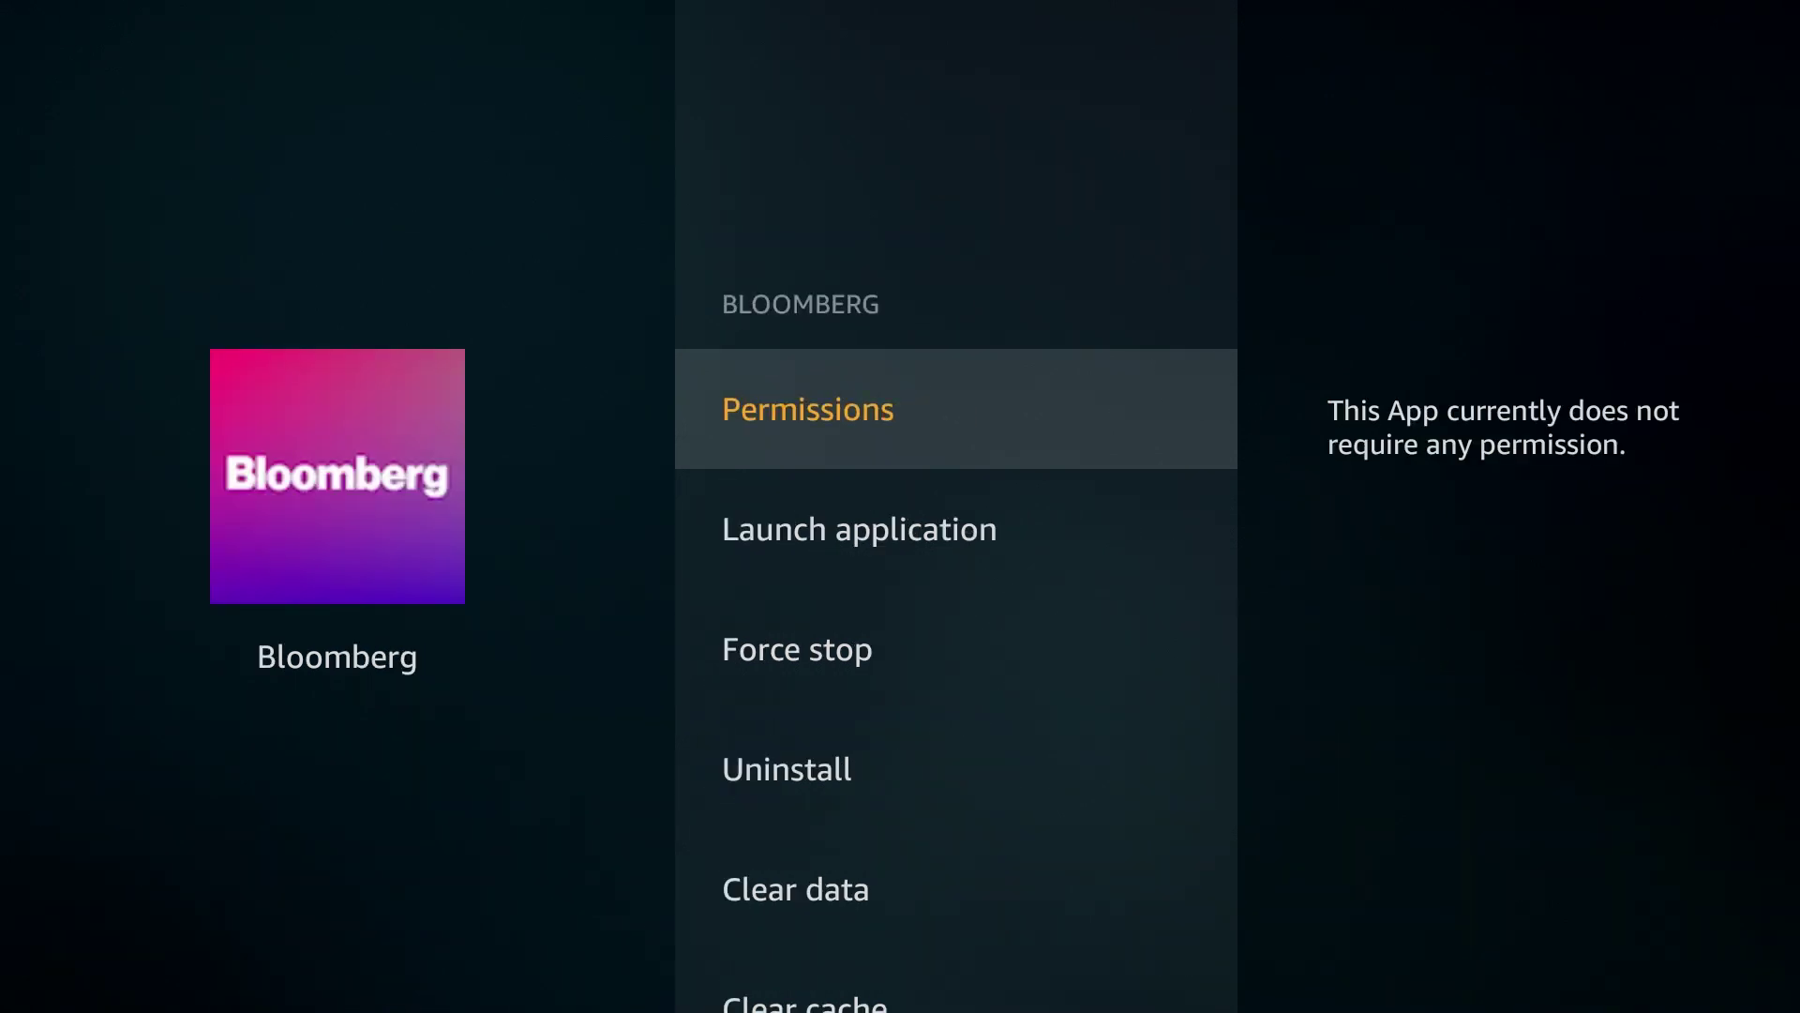
key("Return")
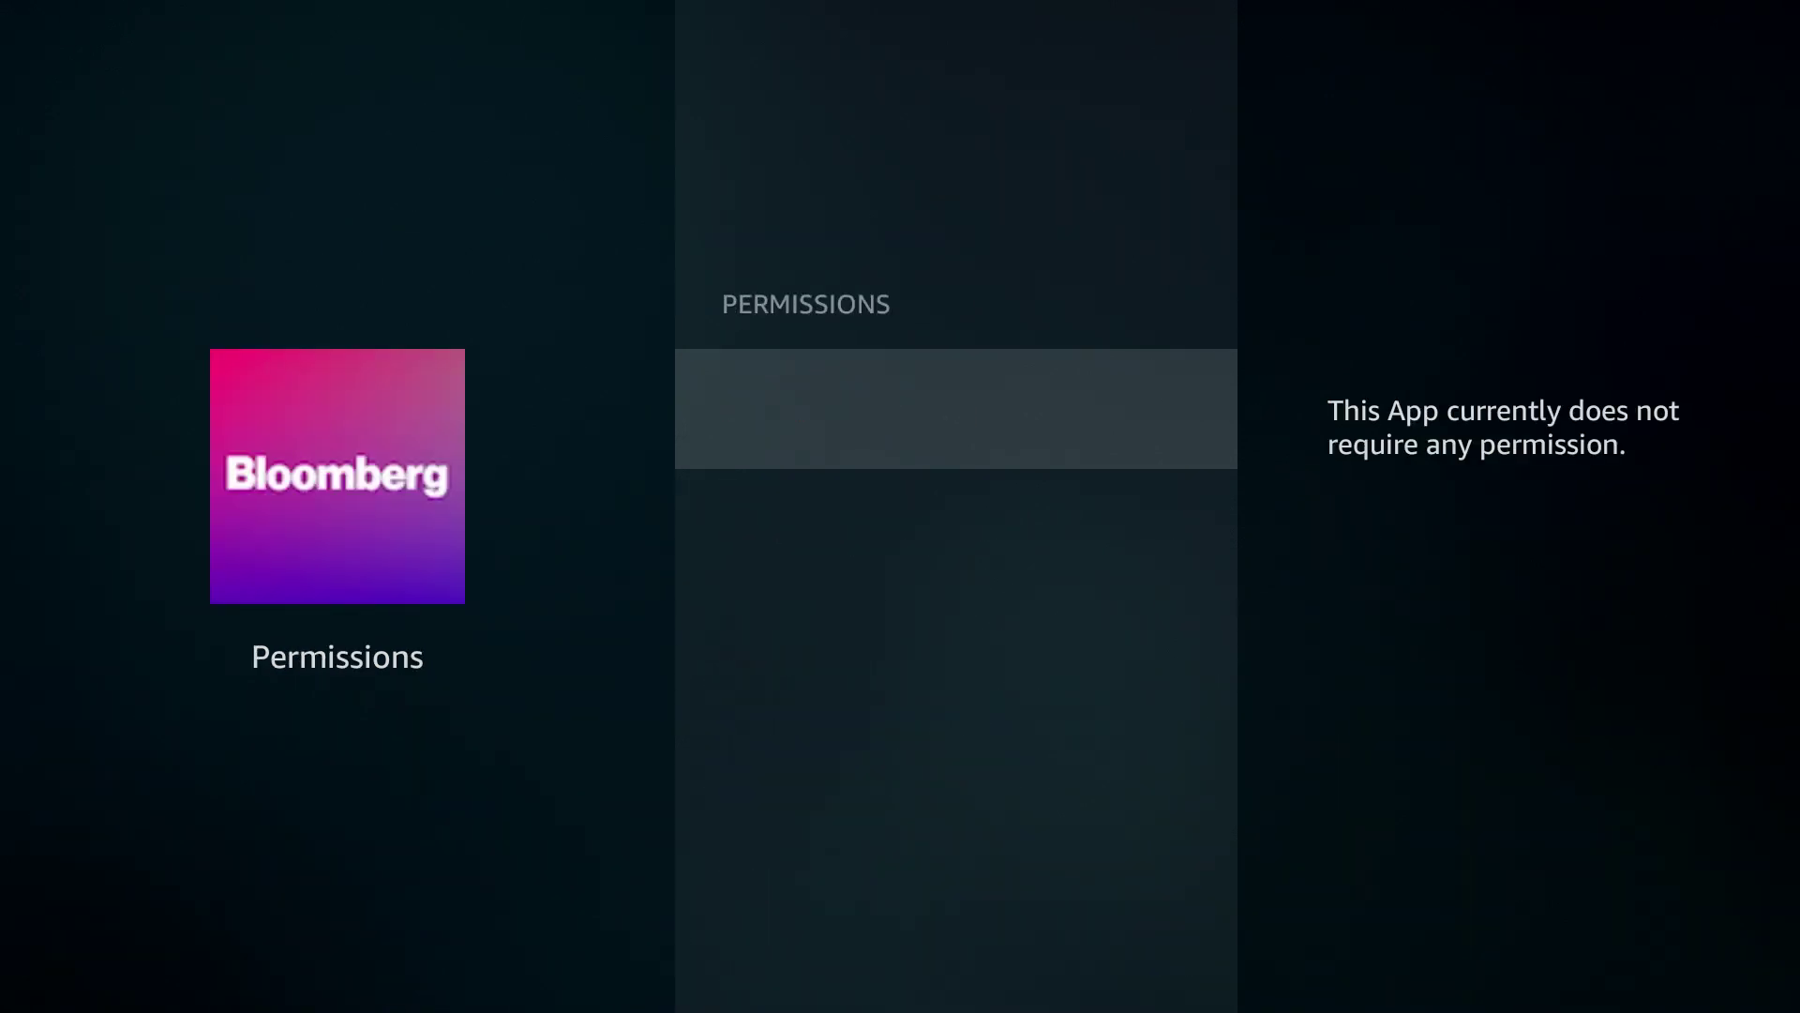
key("Escape")
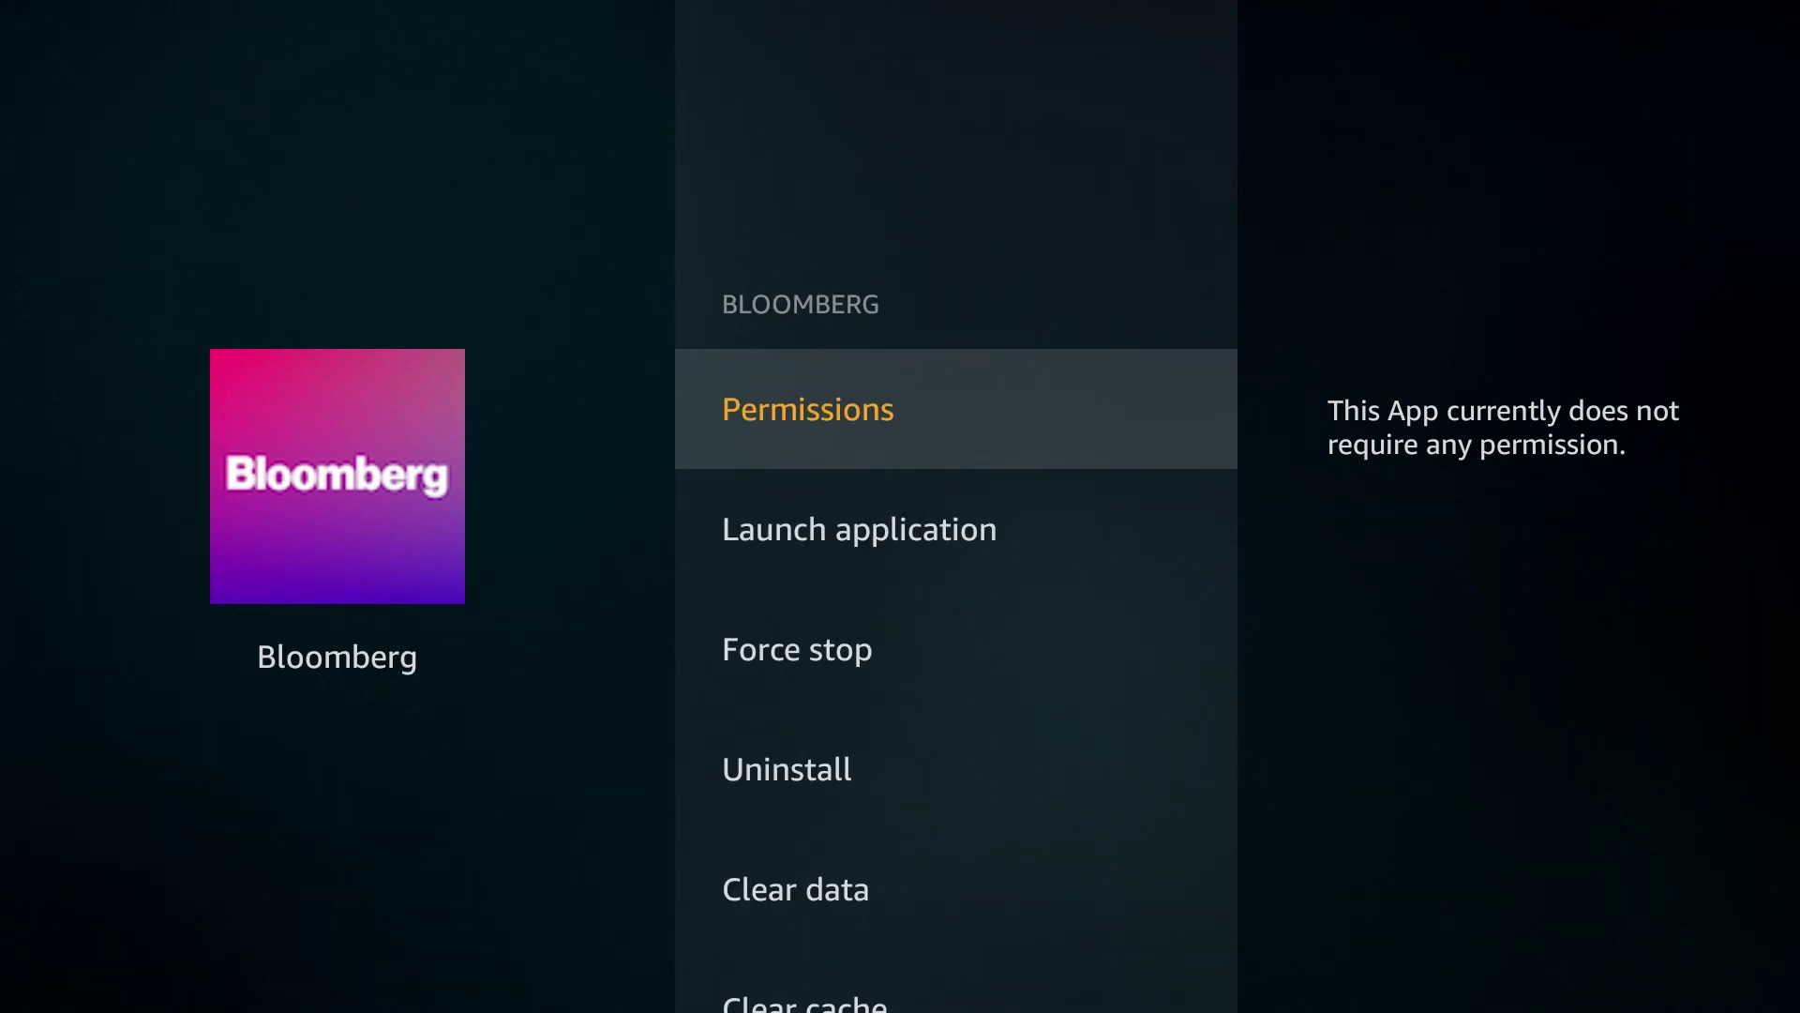
key("Down")
key("Down")
key("Down")
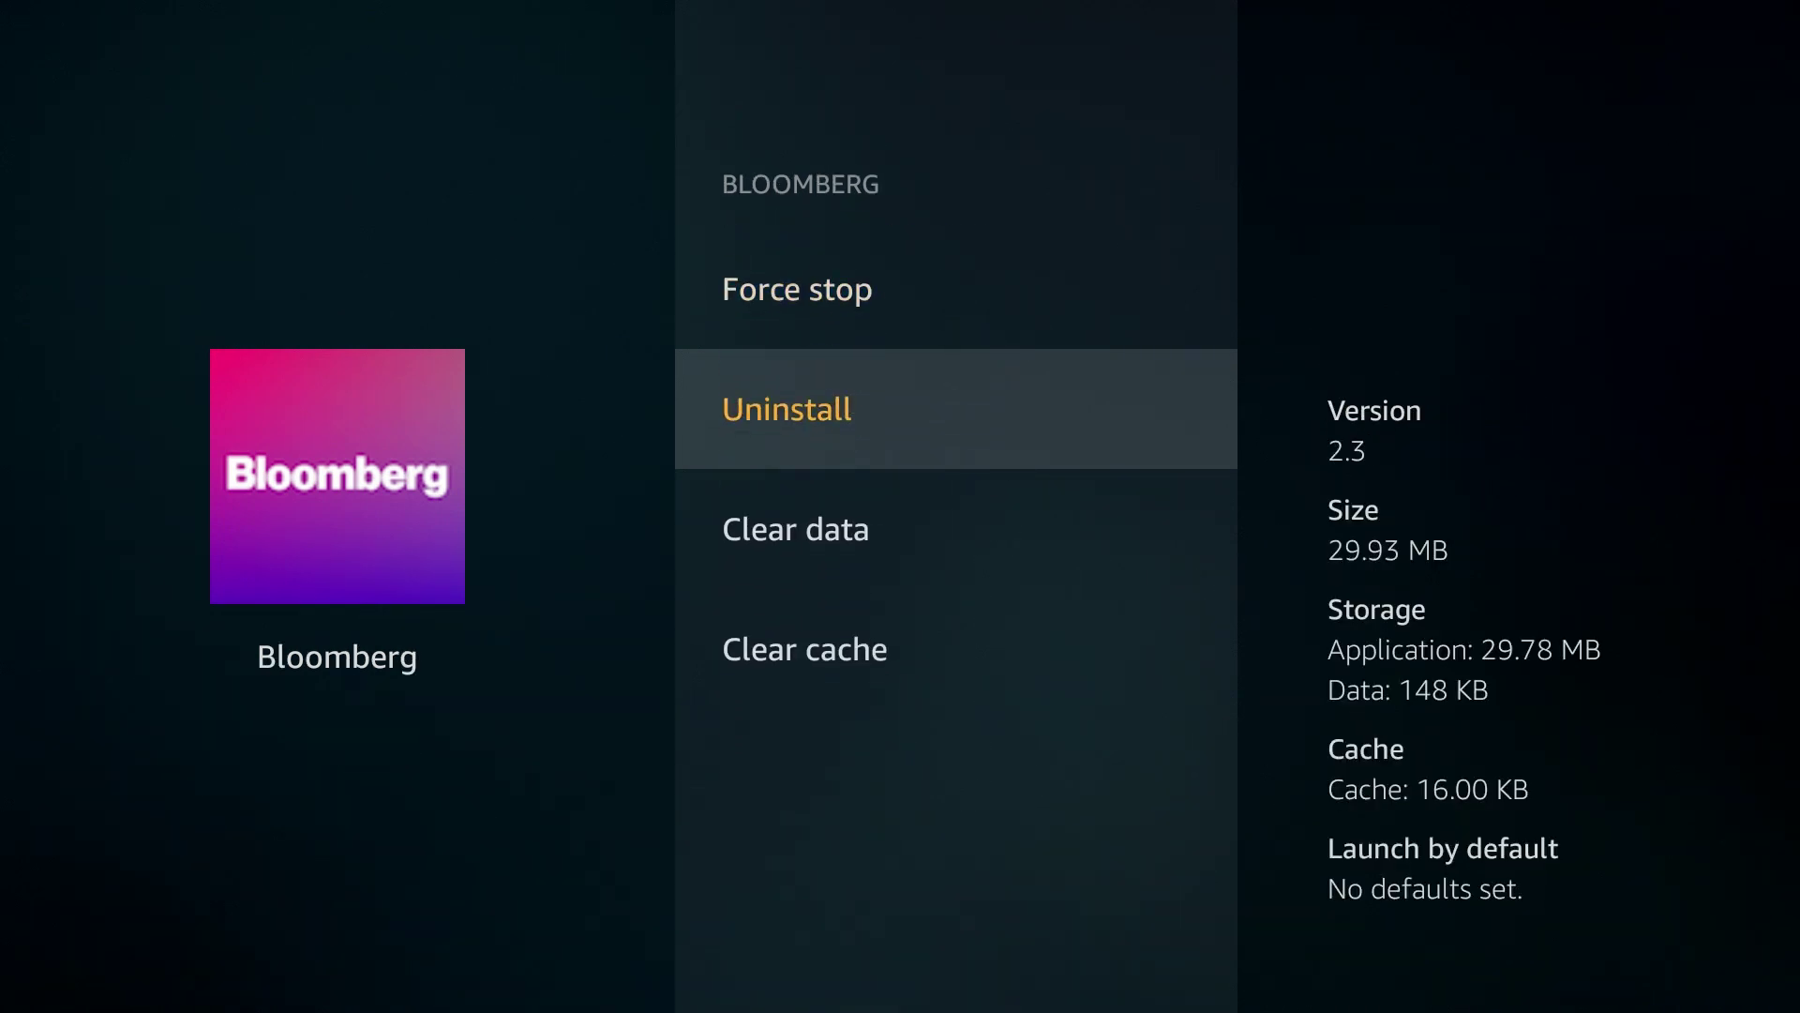
key("Escape")
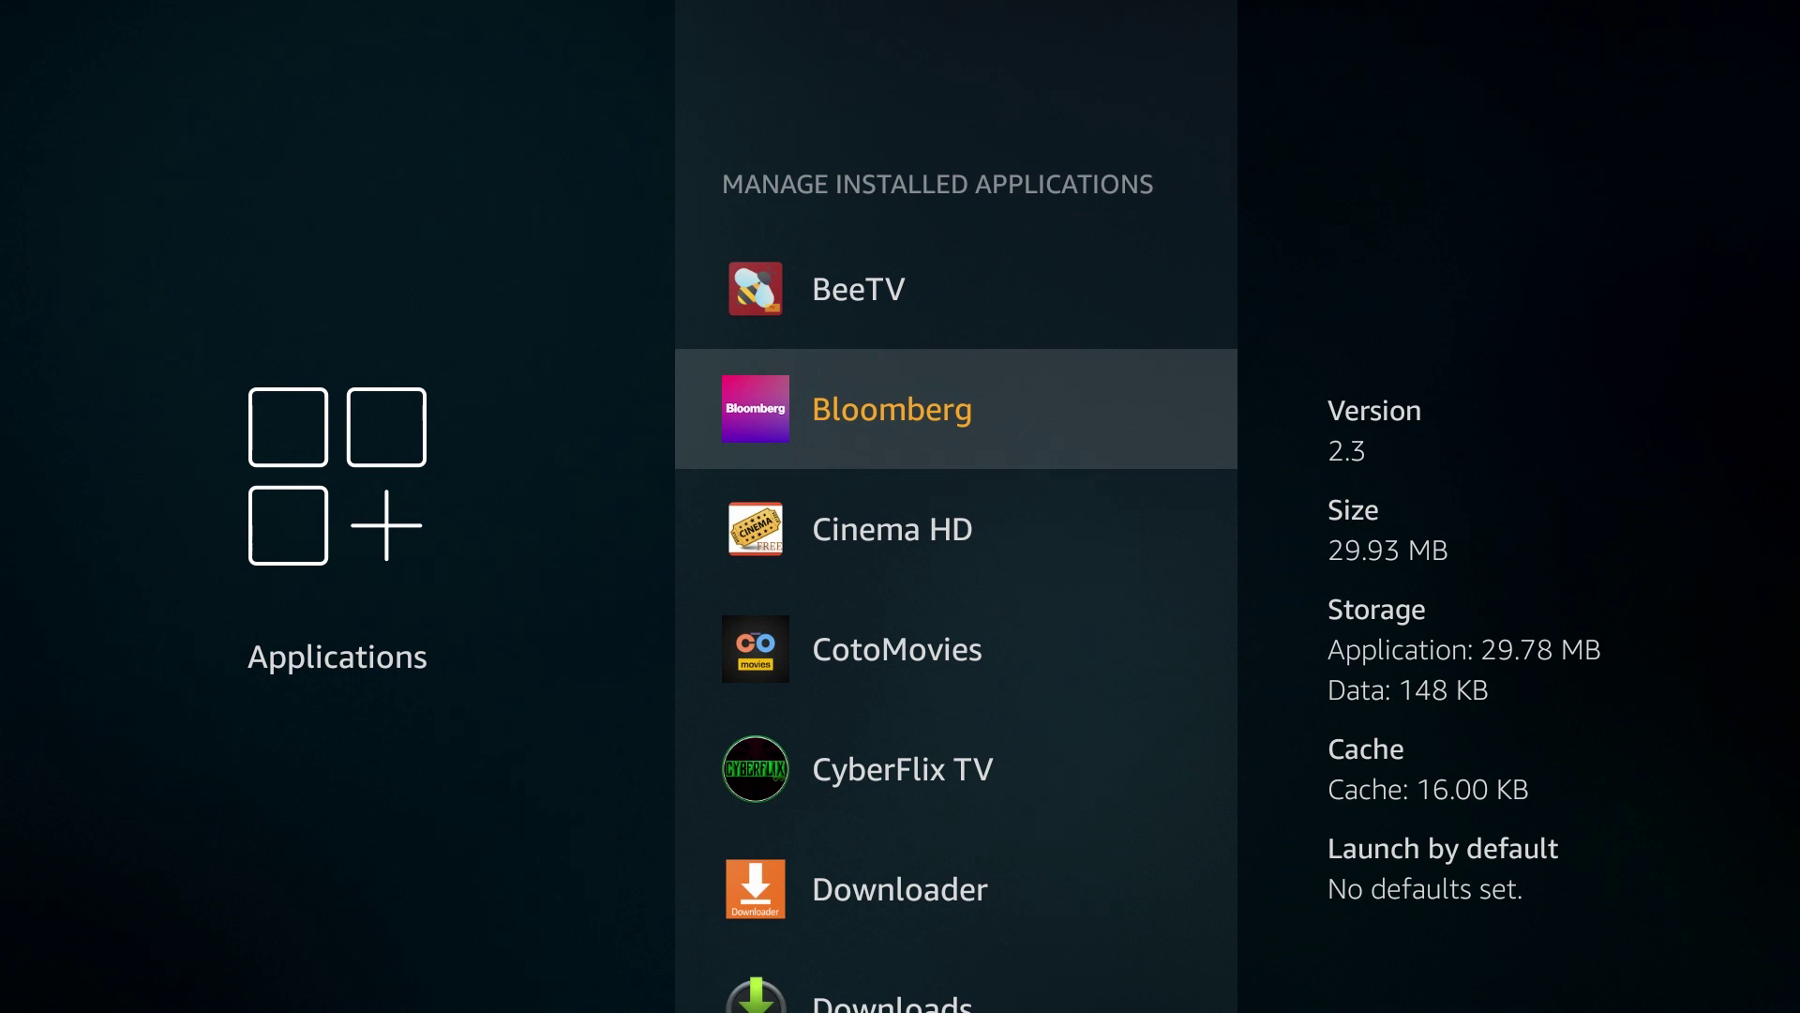
Review the installed applications from Bloomberg down to MX Player with their storage use, and leave the list.
key("Down")
key("Down")
key("Down")
key("Down")
key("Down")
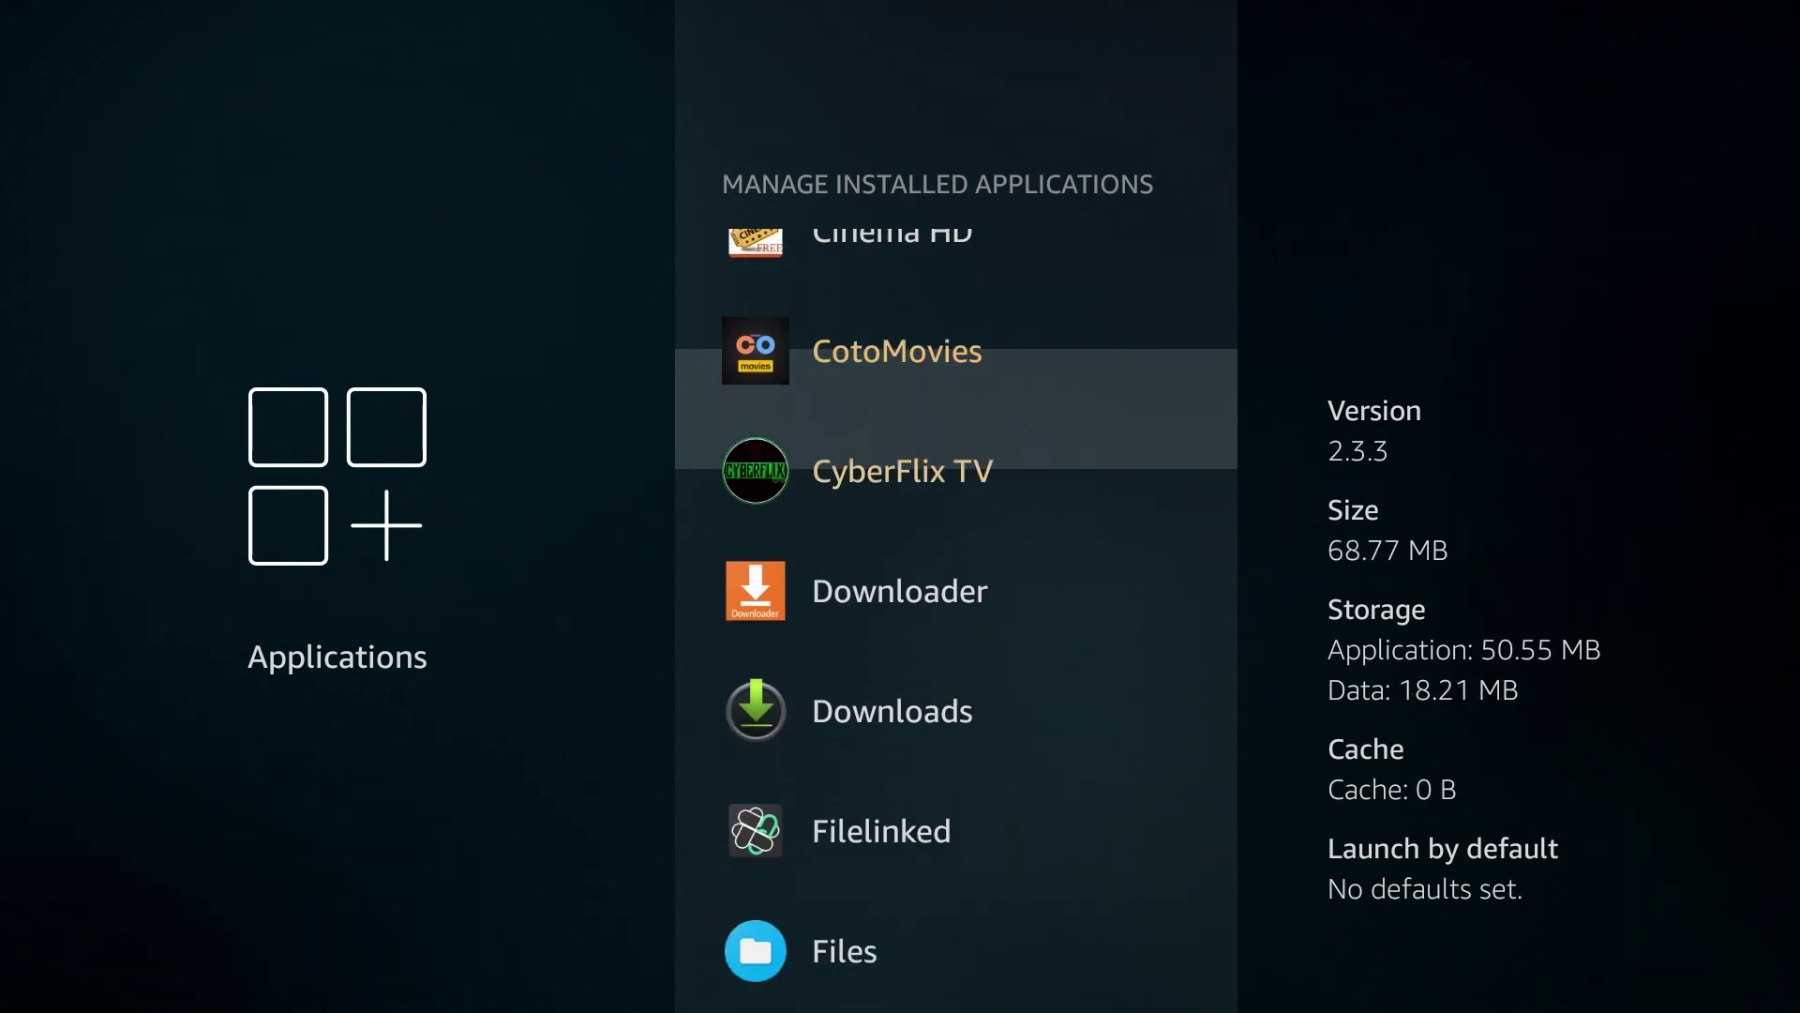
key("Down")
key("Down")
key("Down")
key("Down")
key("Down")
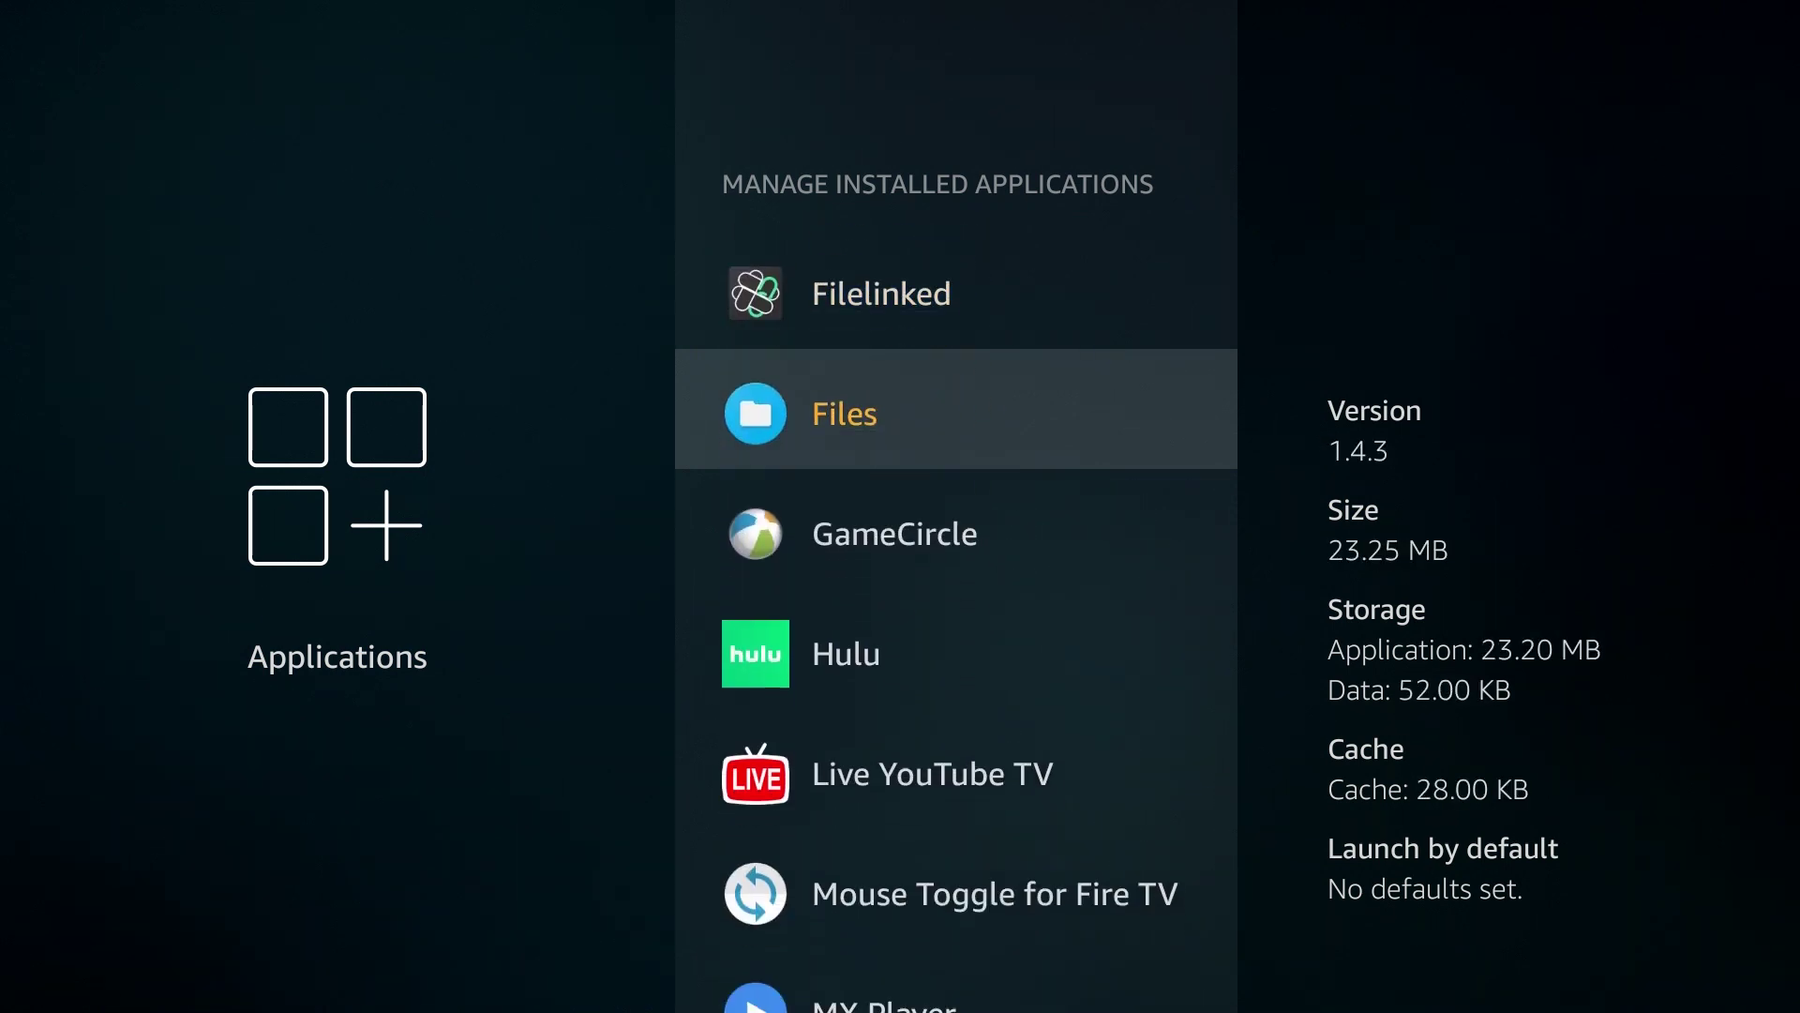
key("Down")
key("Down")
key("Down")
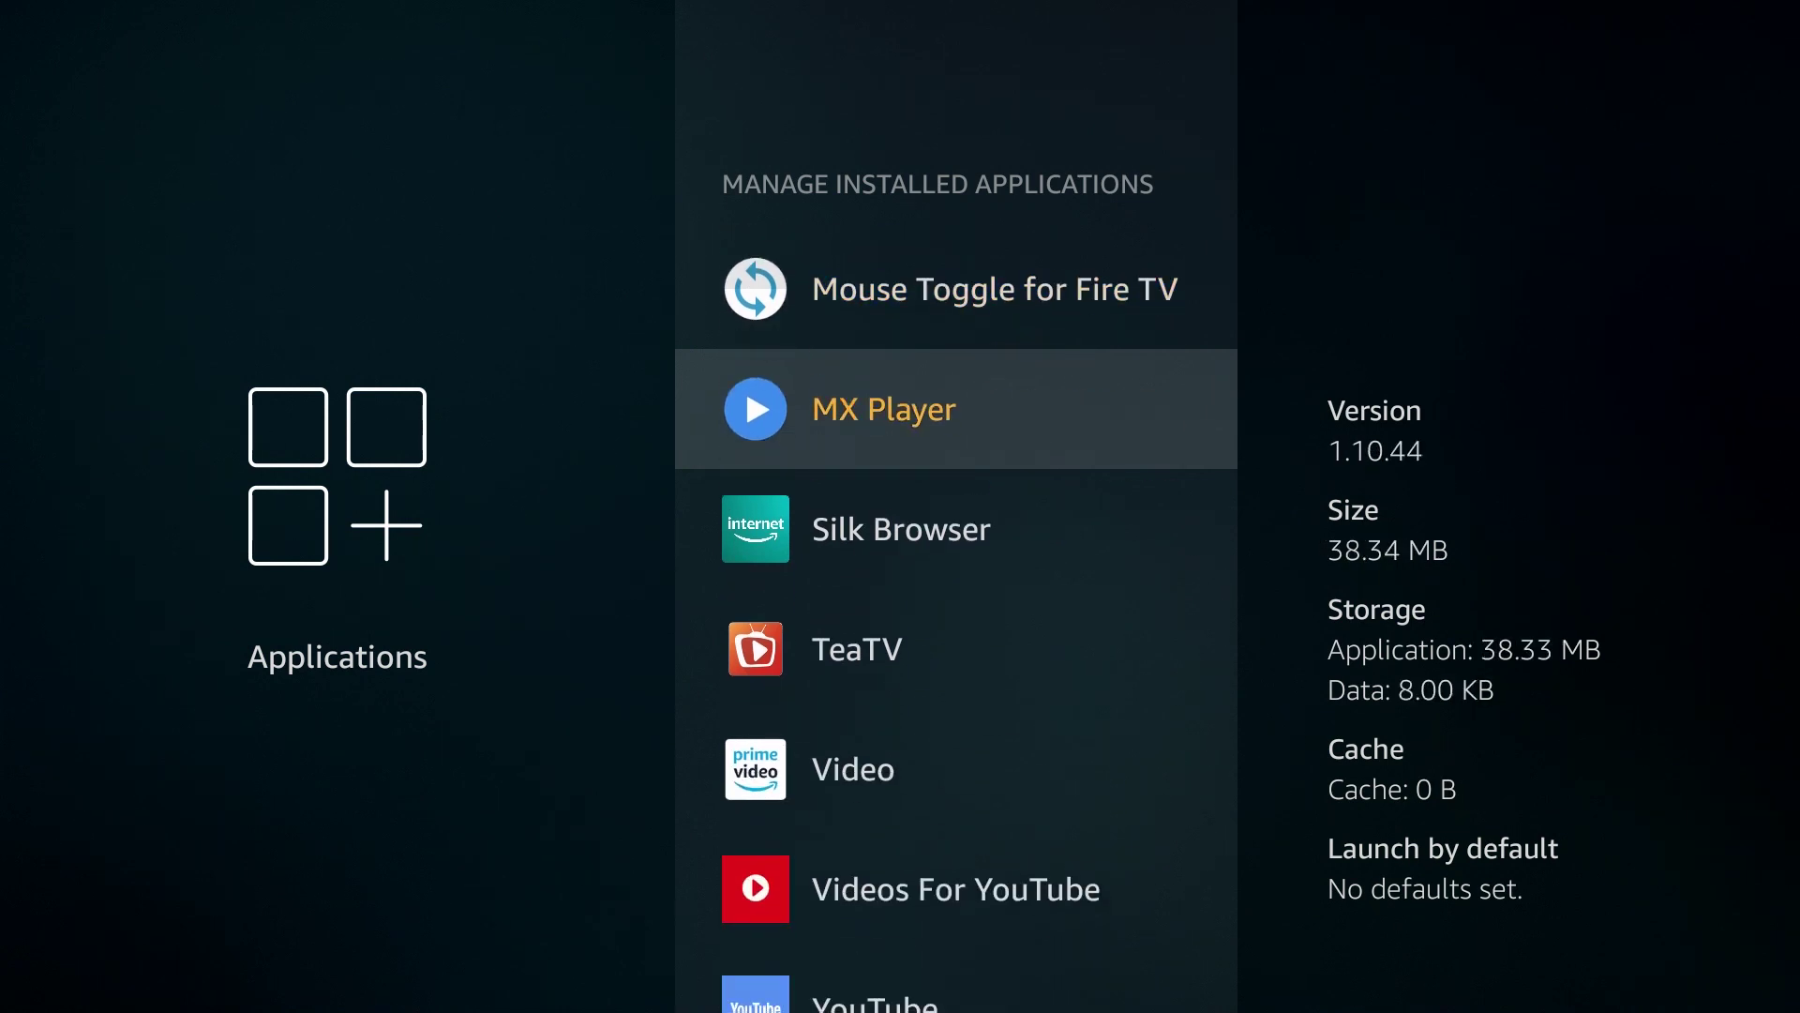
key("Escape")
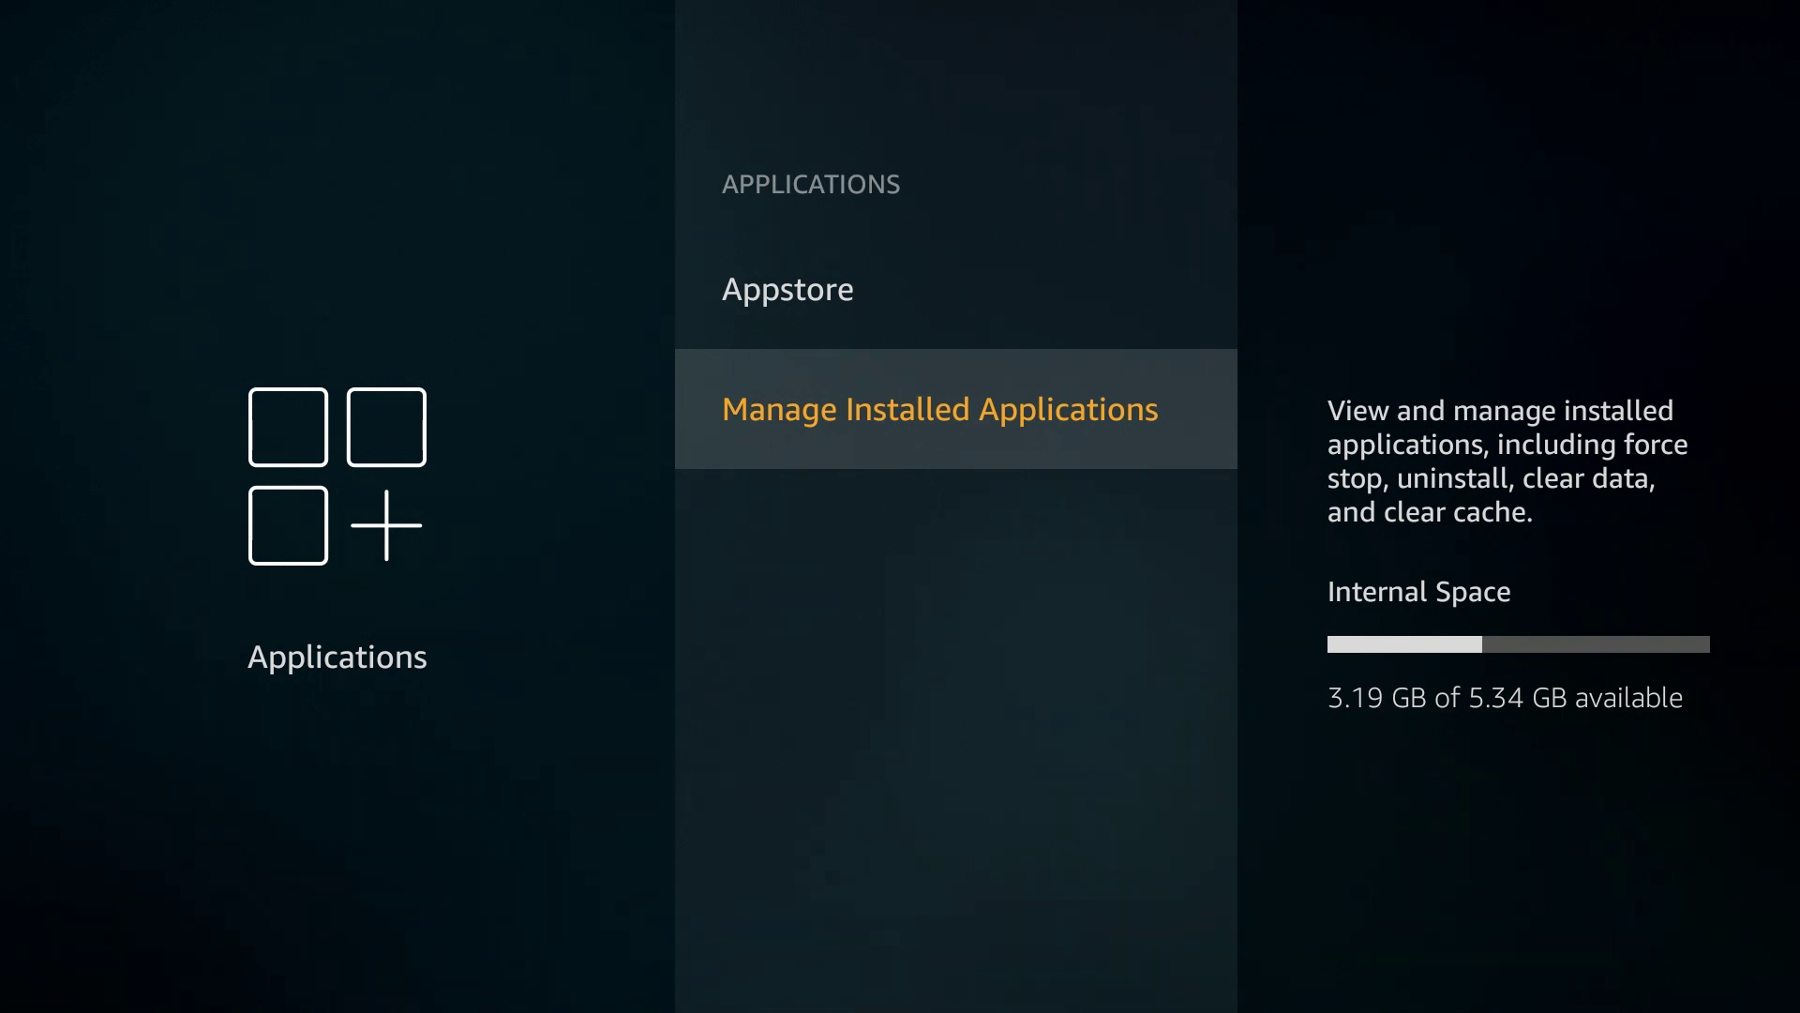
Leave the Applications settings and return to the Fire TV Home screen.
key("Up")
key("Up")
key("Up")
key("Up")
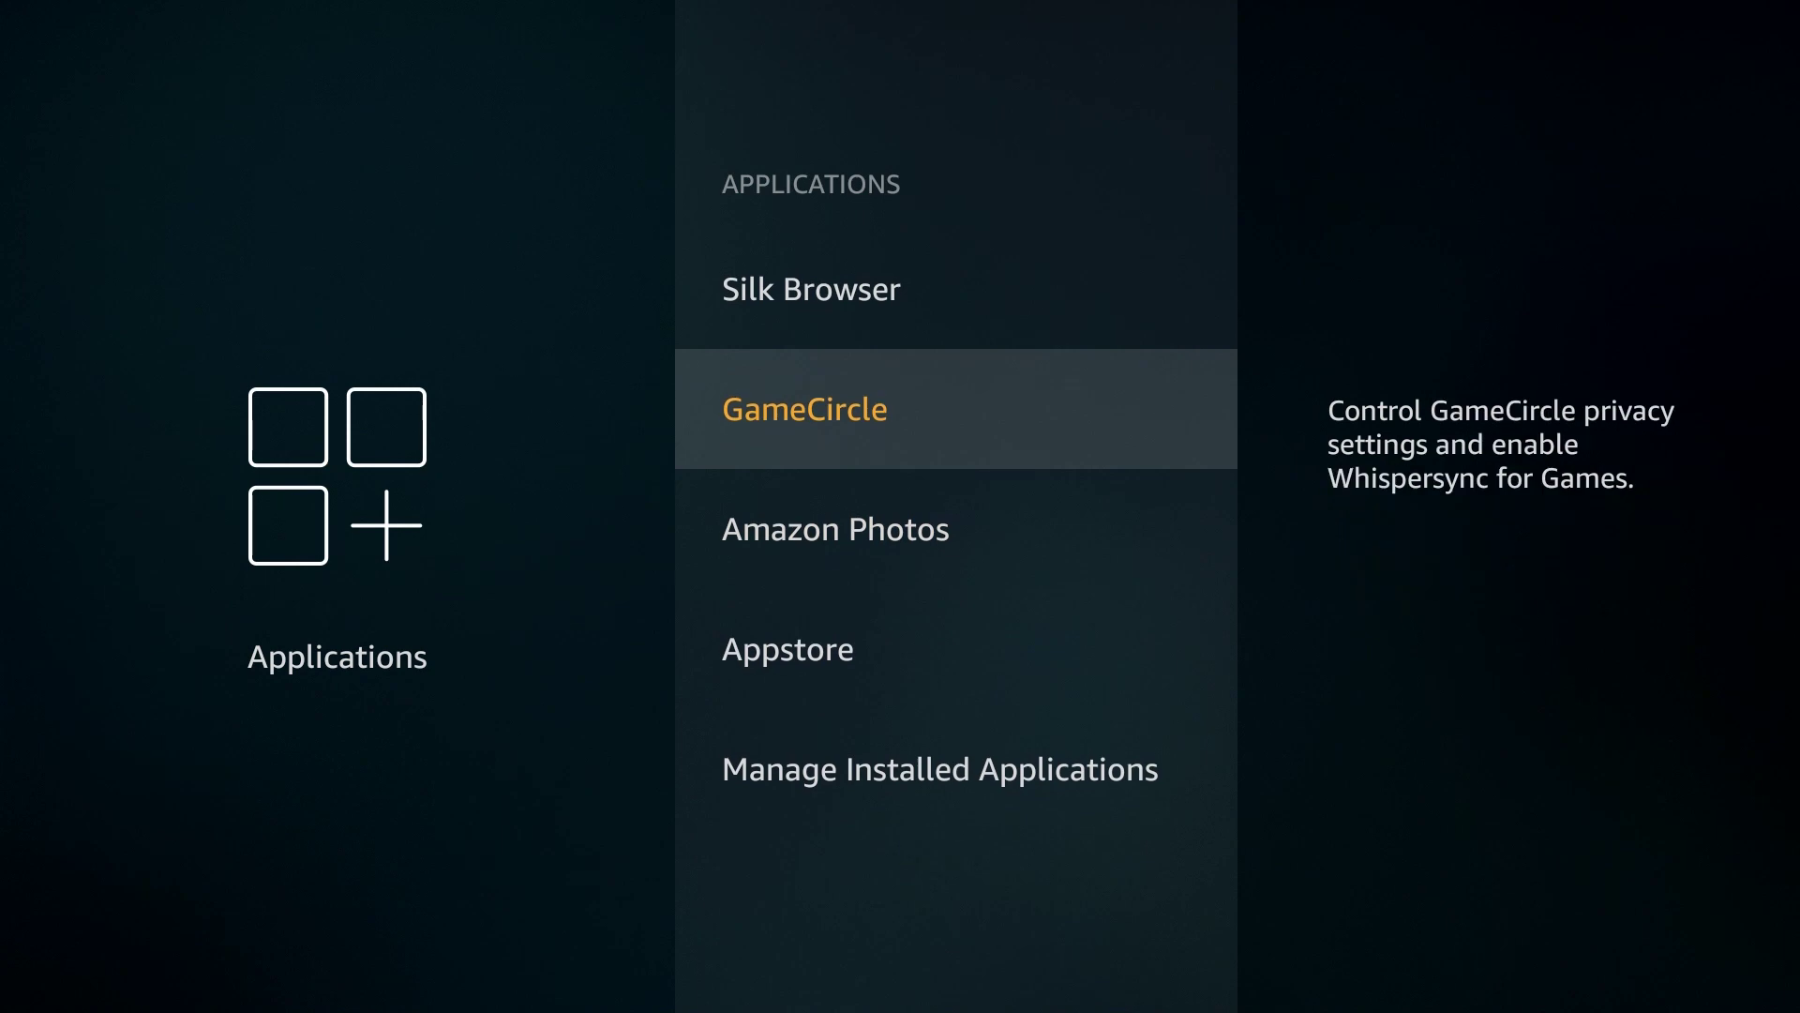
key("Escape")
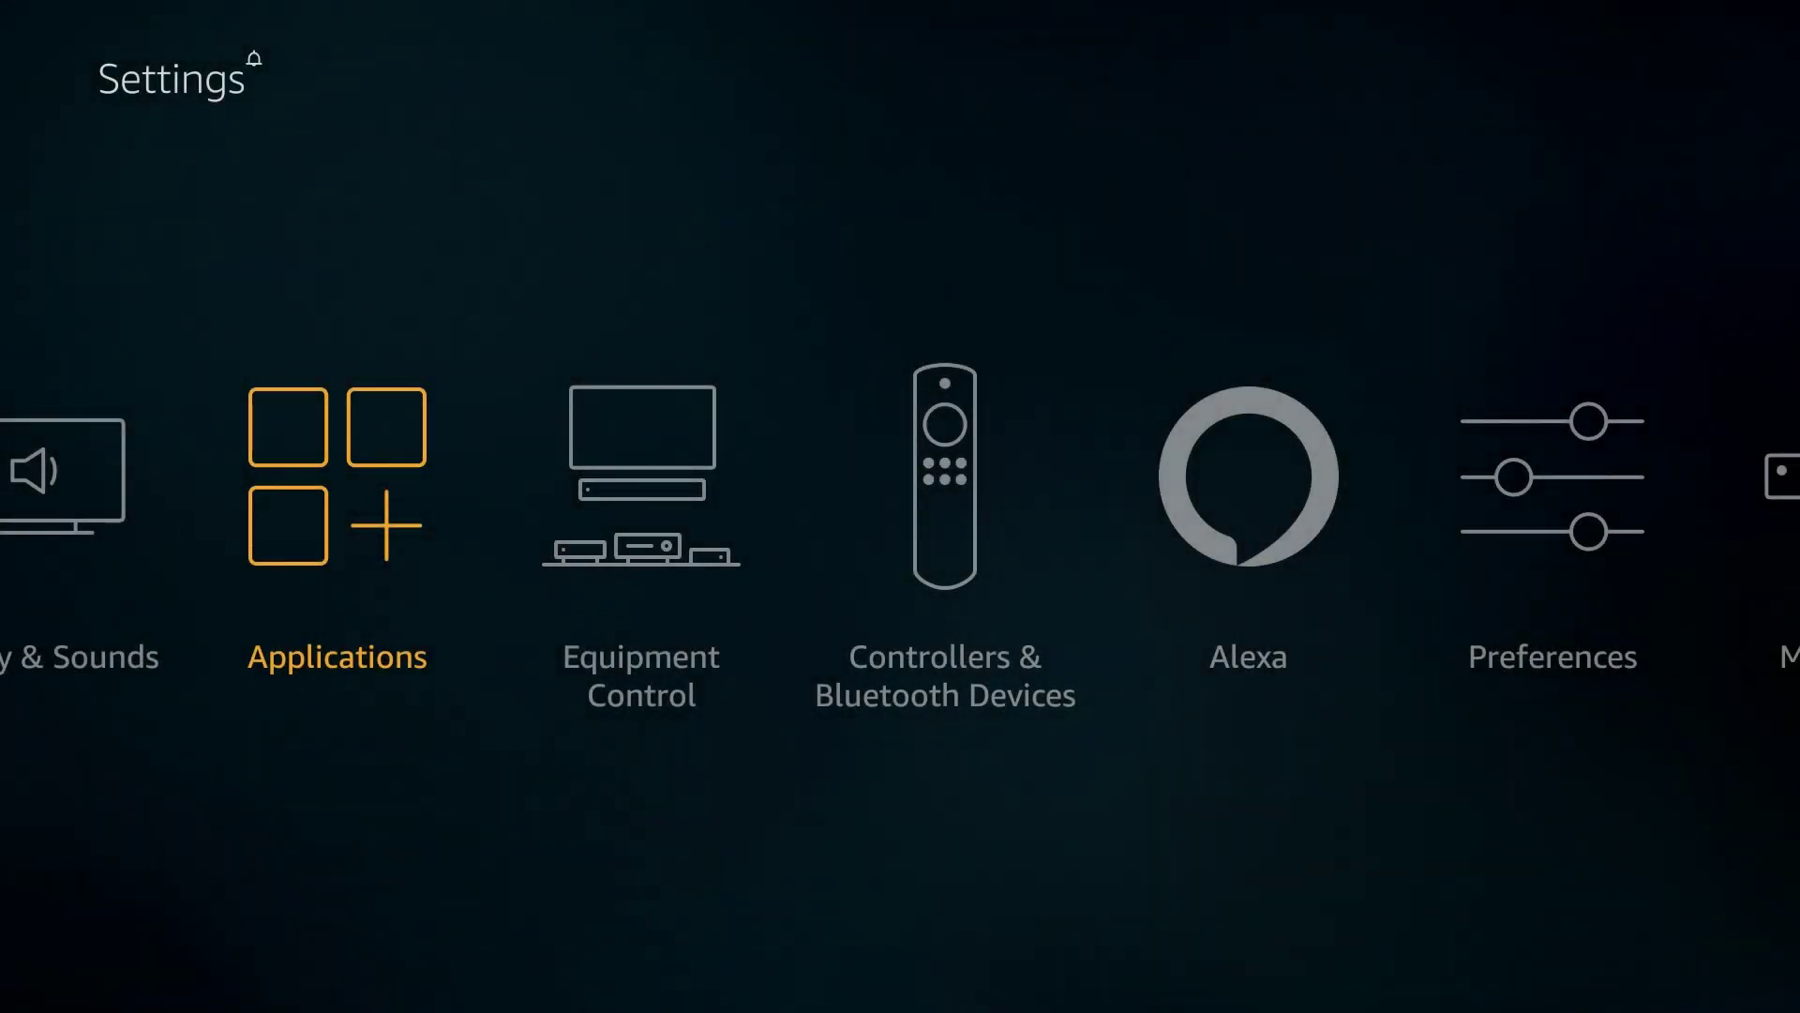
key("Home")
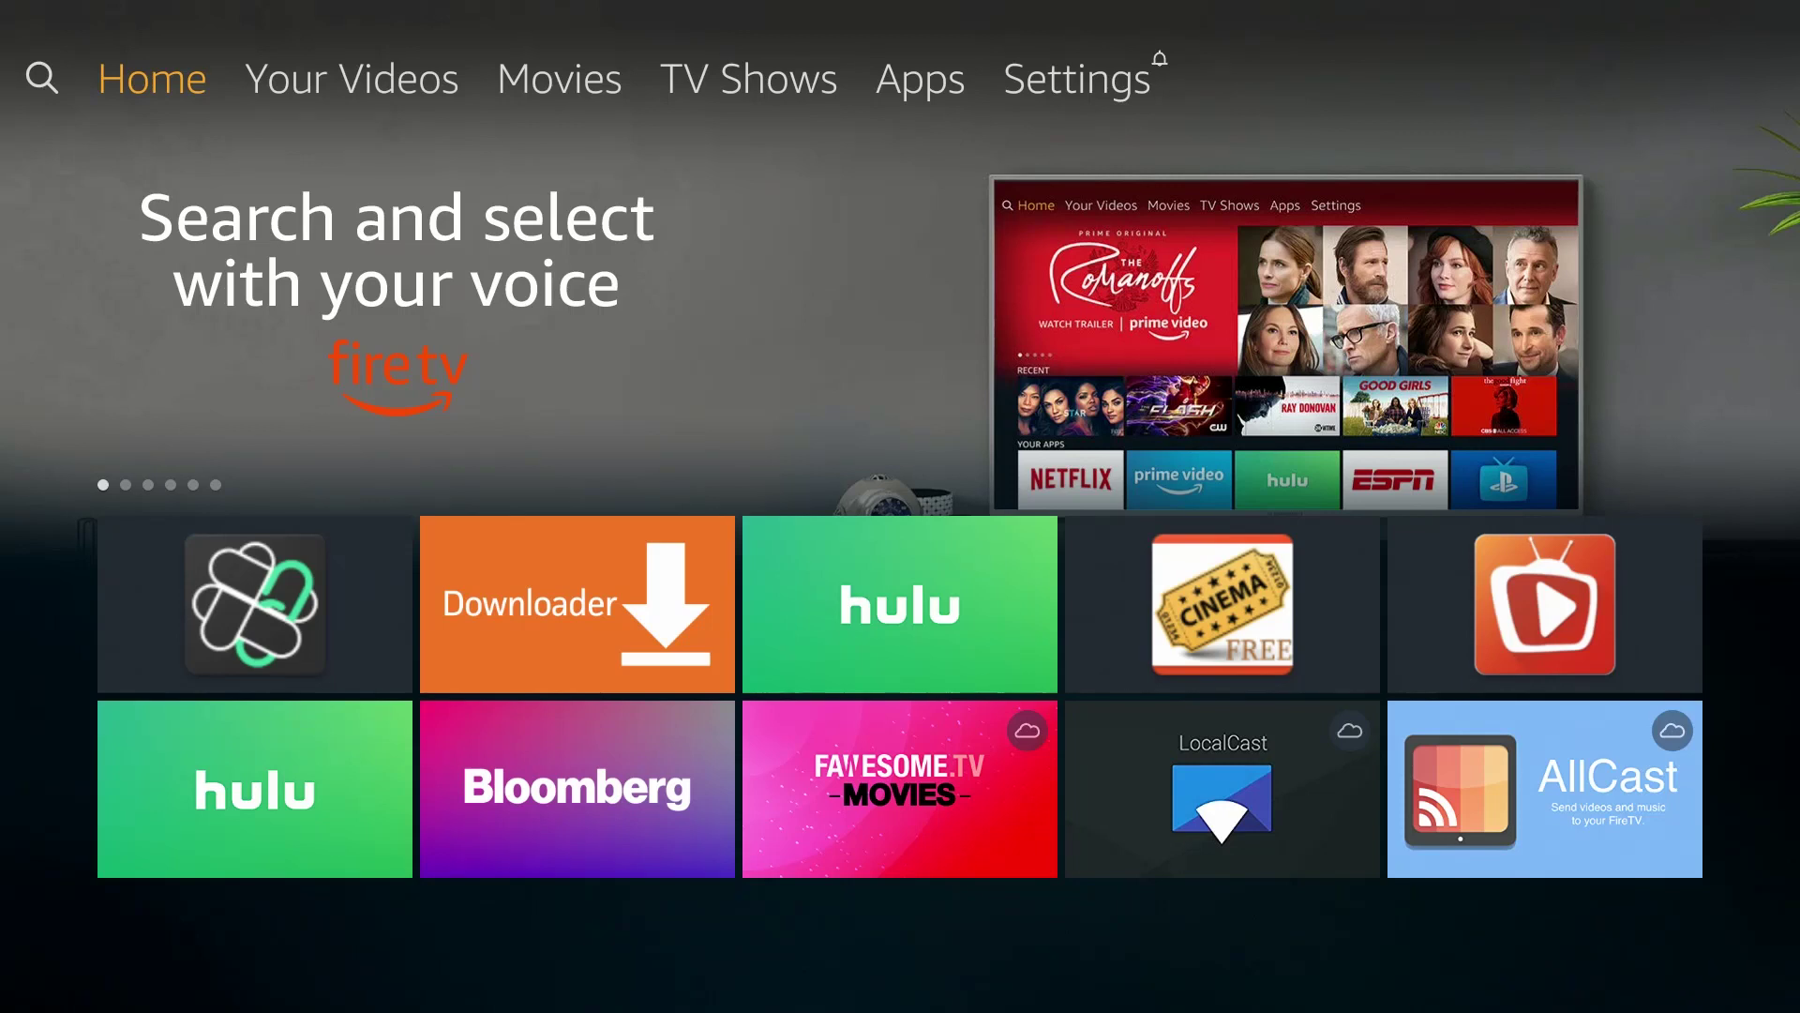